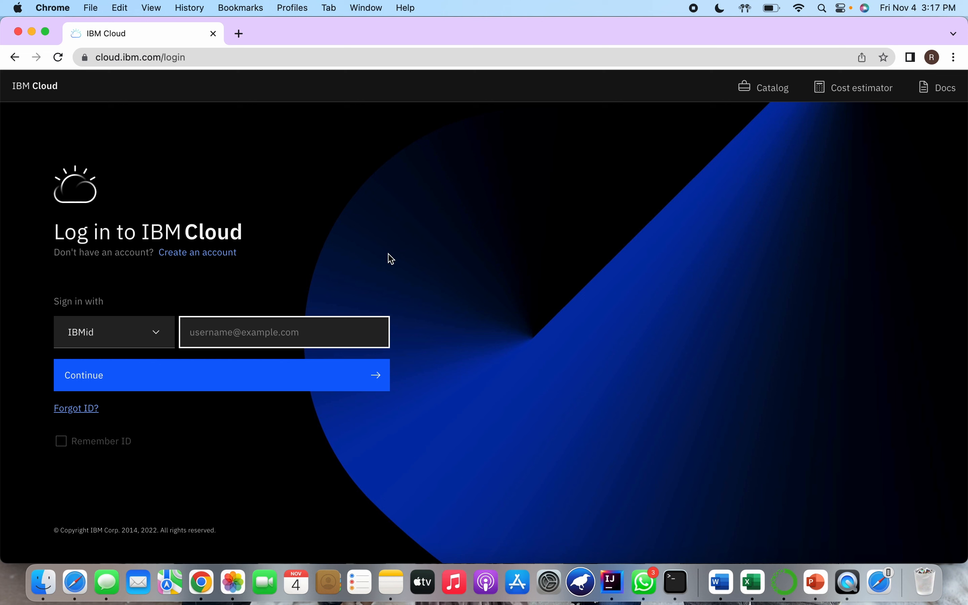
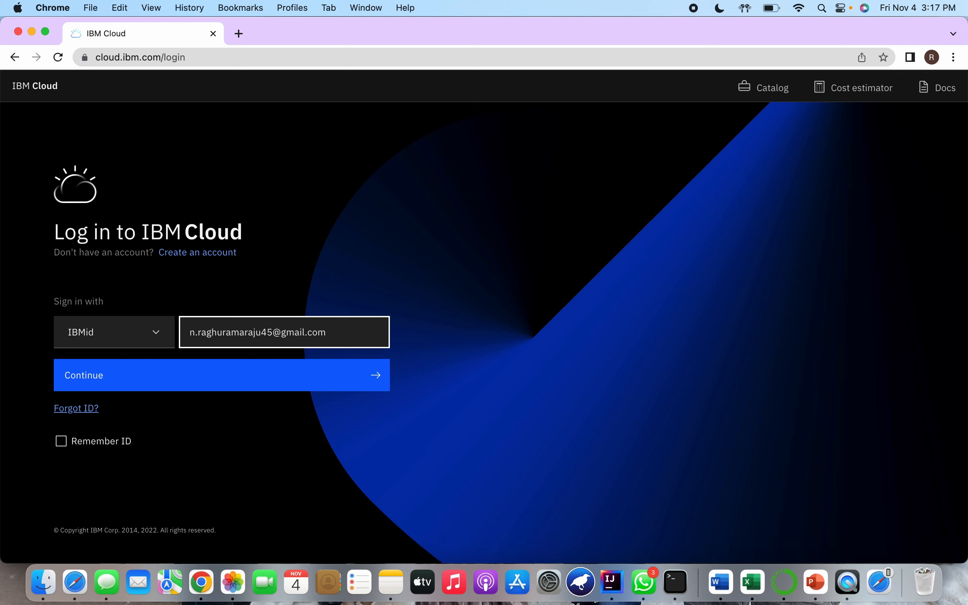
Log in to IBM Cloud by entering the account's e-mail as the IBMid and the account password
key(Return)
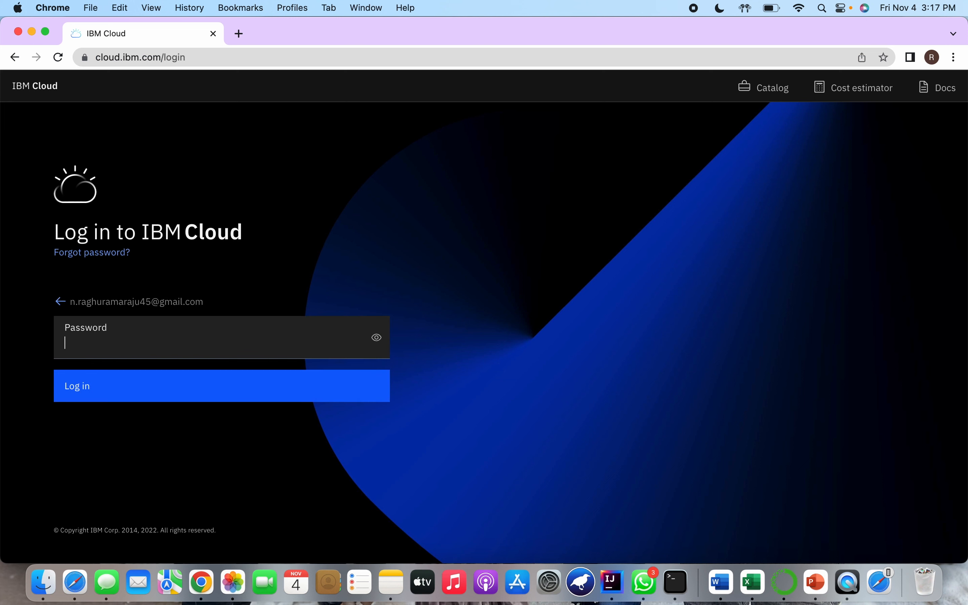
text(••••••••••••)
key(Return)
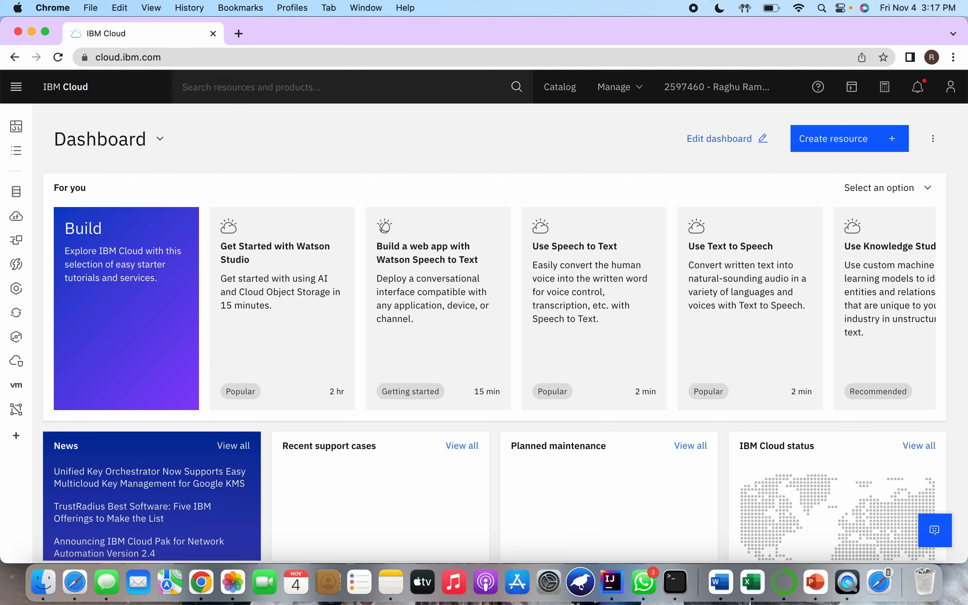
Start creating a new resource from the resource list and search the catalog for "watson"
click(17, 152)
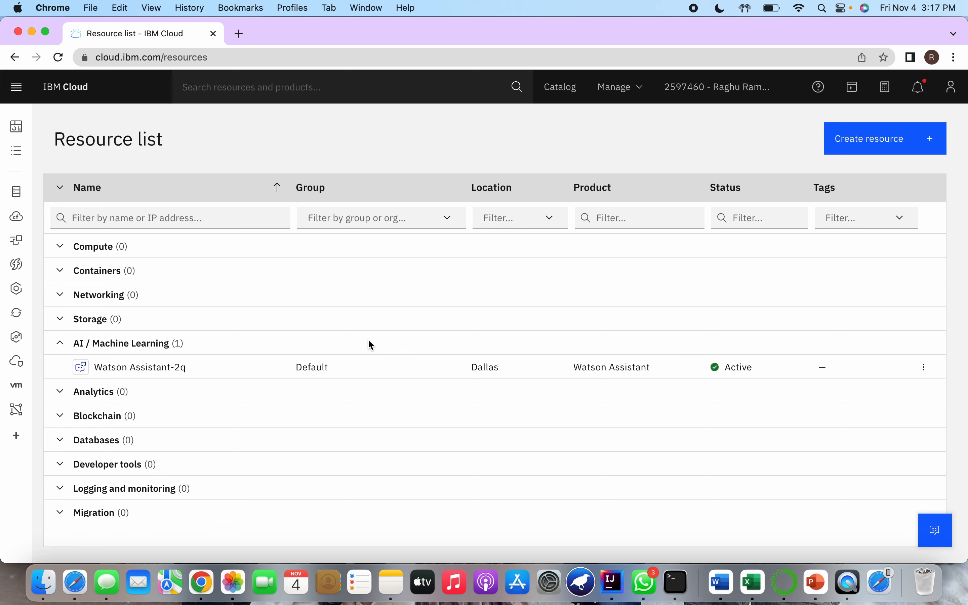
click(866, 142)
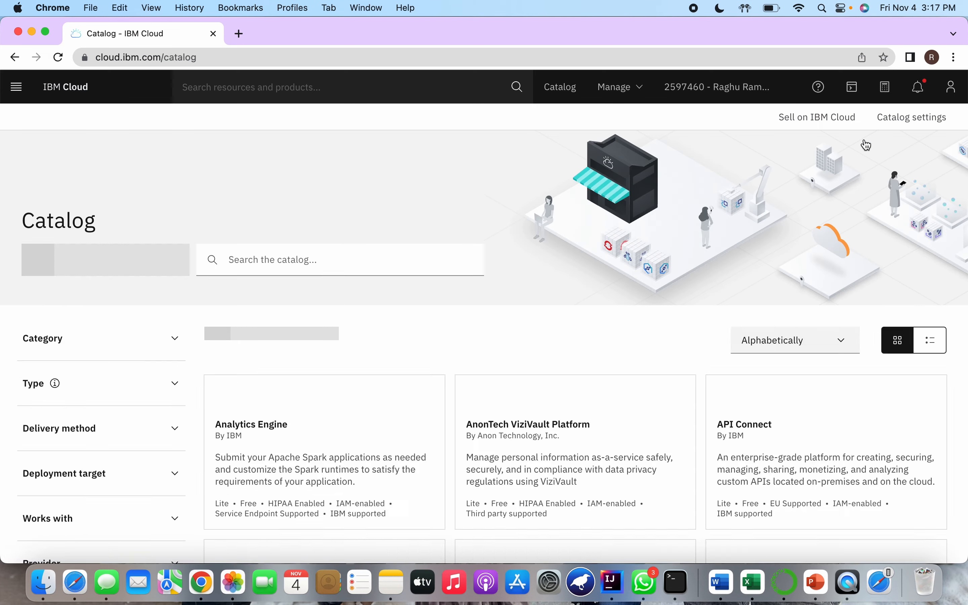
scroll(542, 268, down, 5)
scroll(541, 267, down, 5)
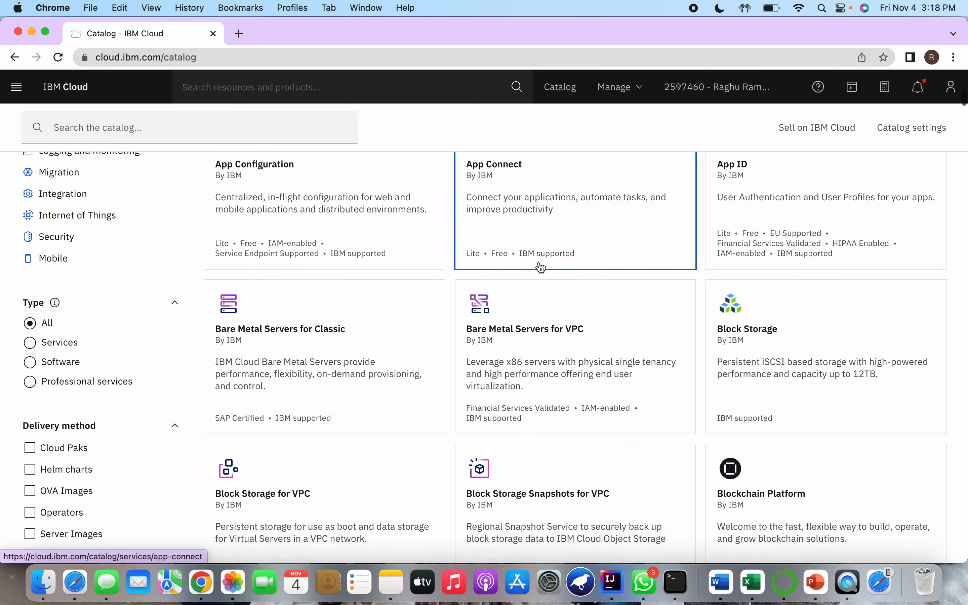
scroll(541, 268, up, 10)
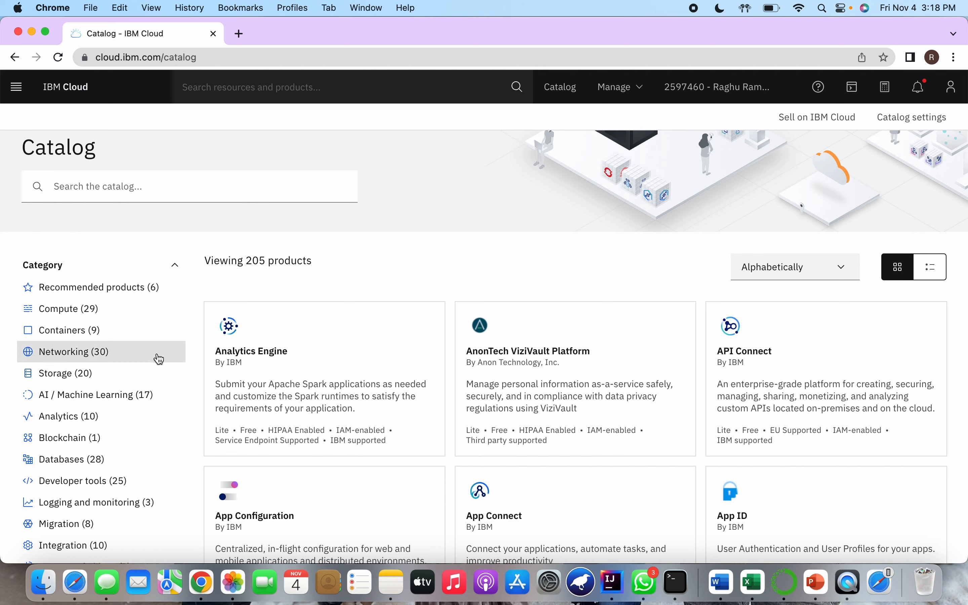
click(162, 196)
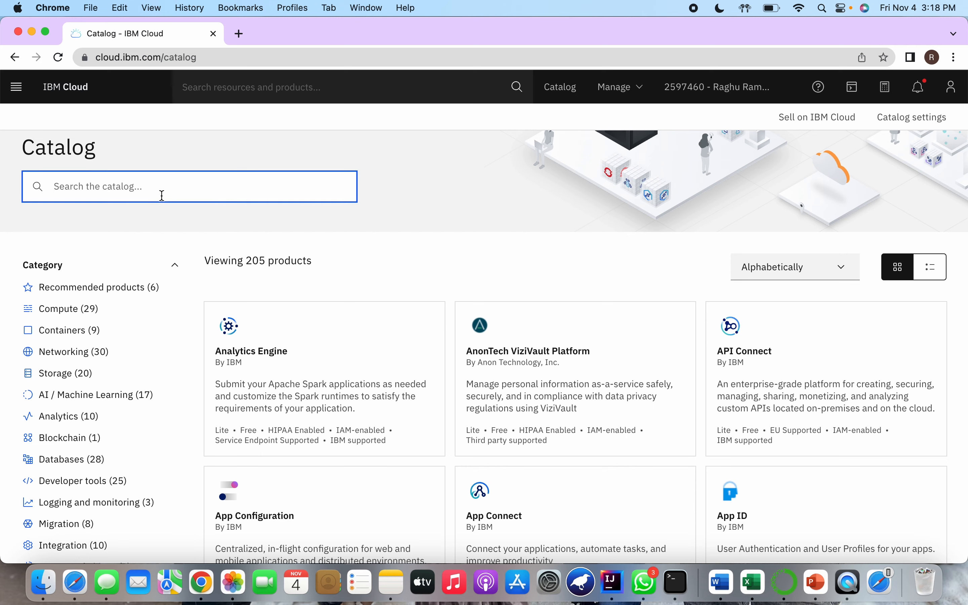
text(watson)
key(Return)
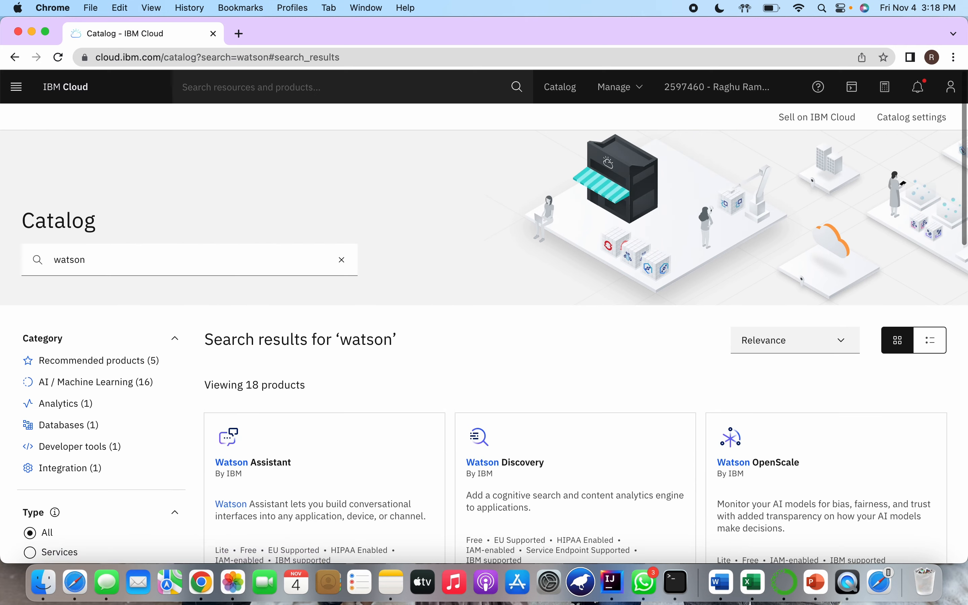
Examine the Watson products in the catalog search results, from Watson Assistant through Natural Language Understanding and the speech services
scroll(421, 285, down, 8)
scroll(421, 286, up, 3)
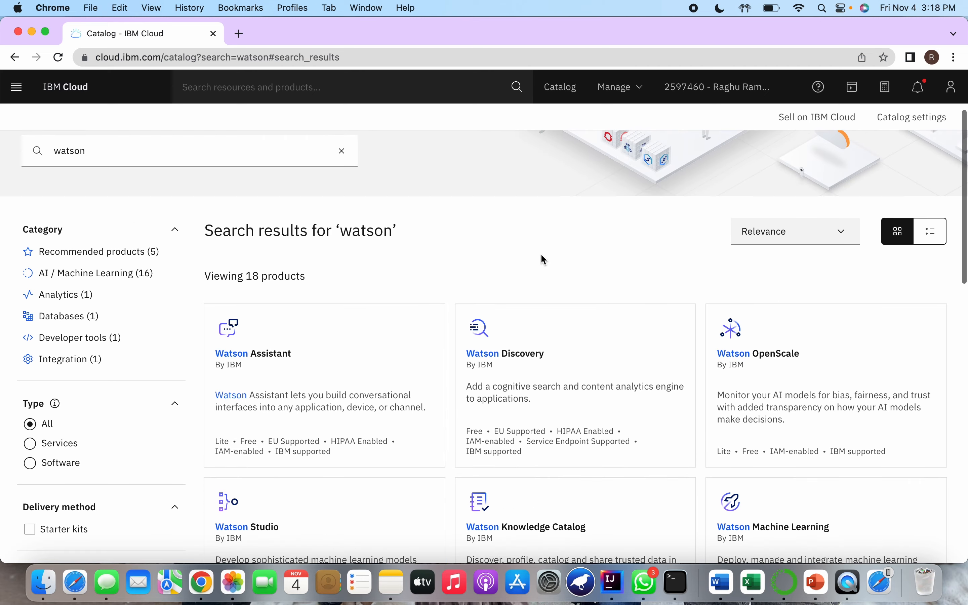
scroll(541, 255, down, 1)
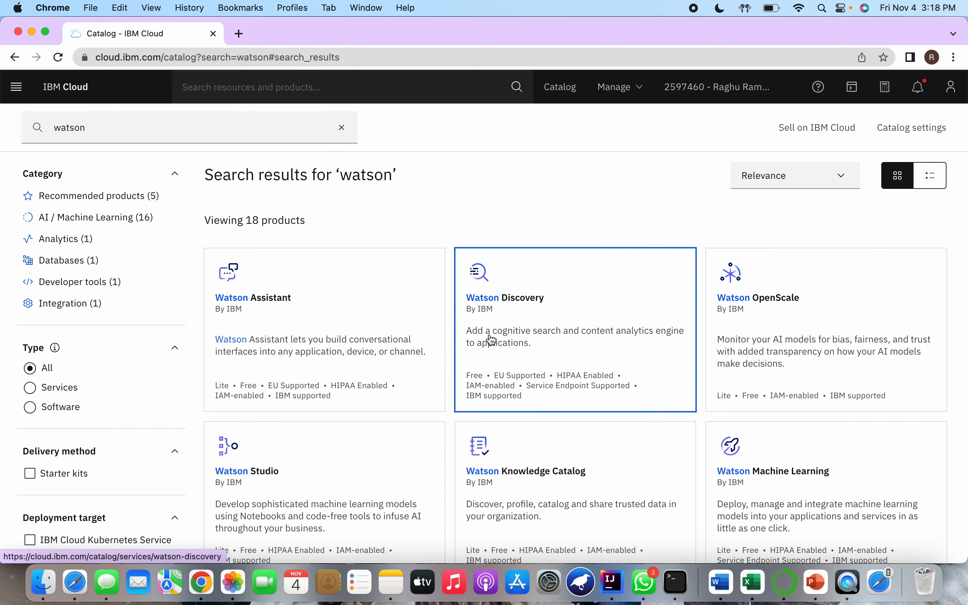
scroll(491, 339, down, 4)
scroll(480, 328, up, 2)
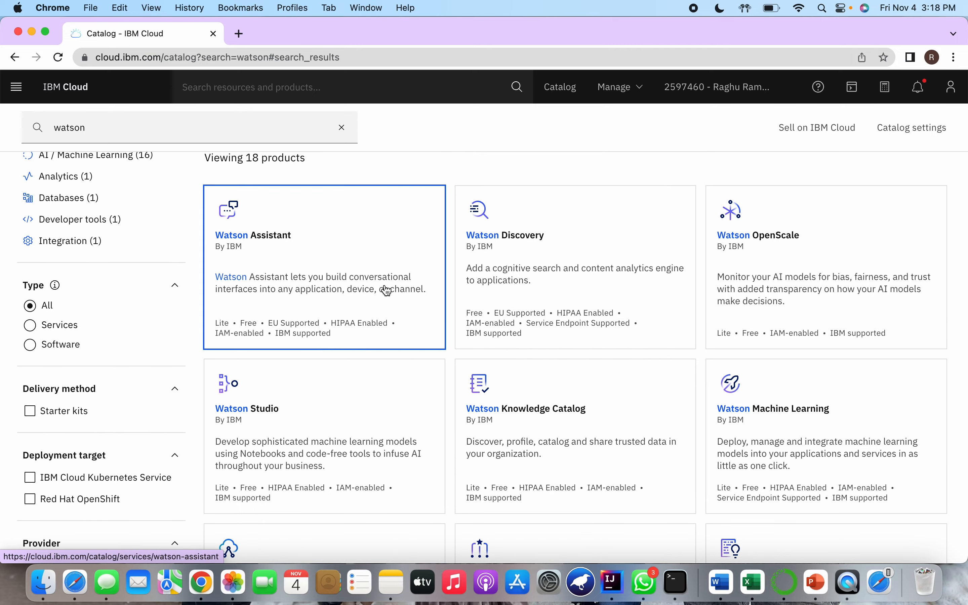
scroll(516, 289, down, 8)
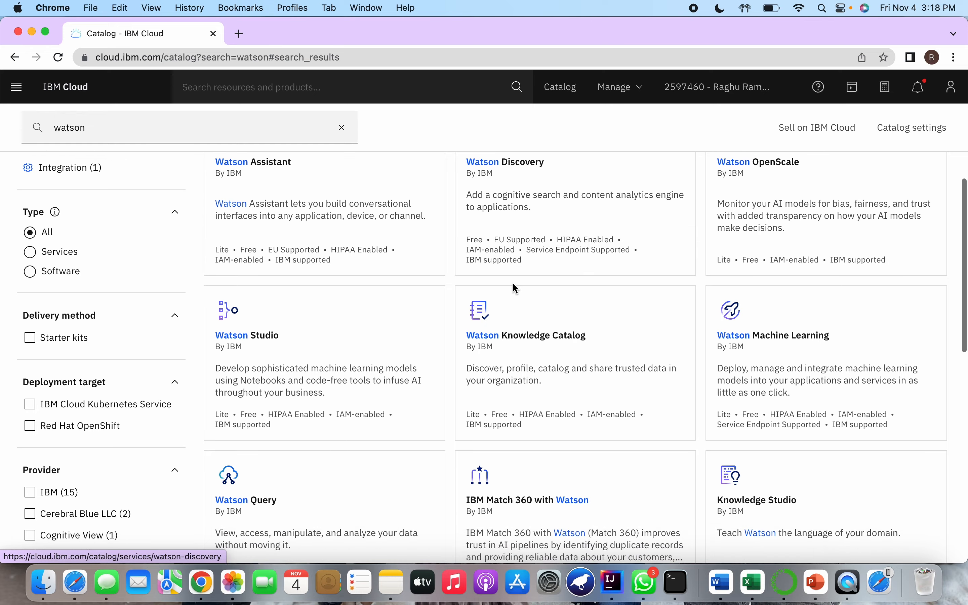
scroll(516, 290, down, 6)
scroll(771, 218, down, 3)
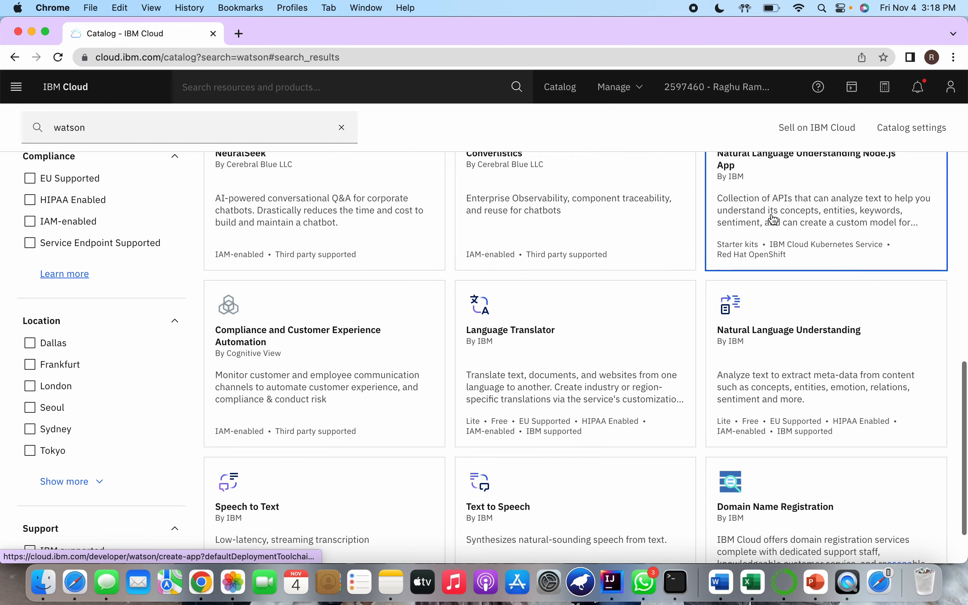
scroll(776, 219, up, 3)
scroll(775, 219, up, 10)
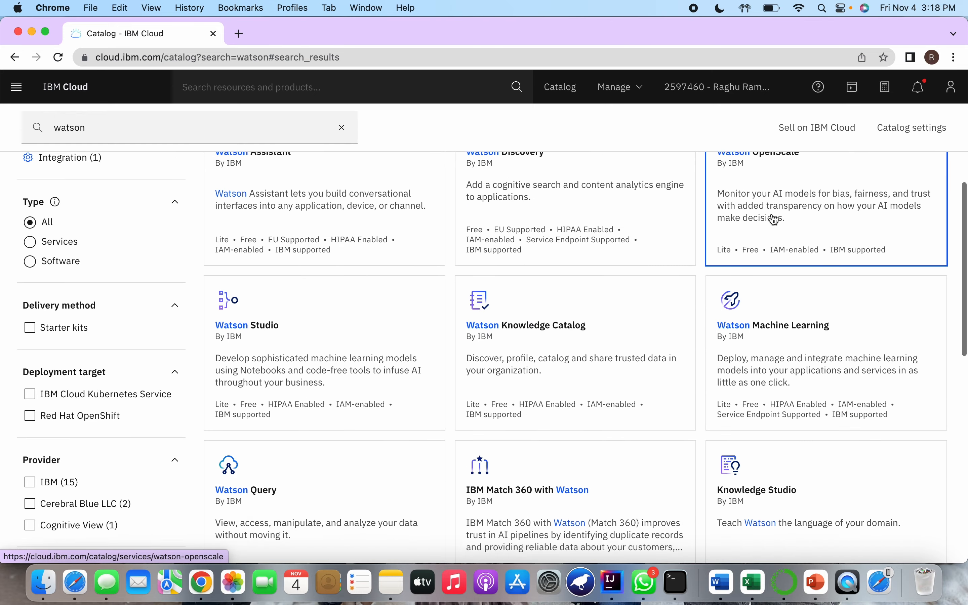
scroll(782, 260, down, 8)
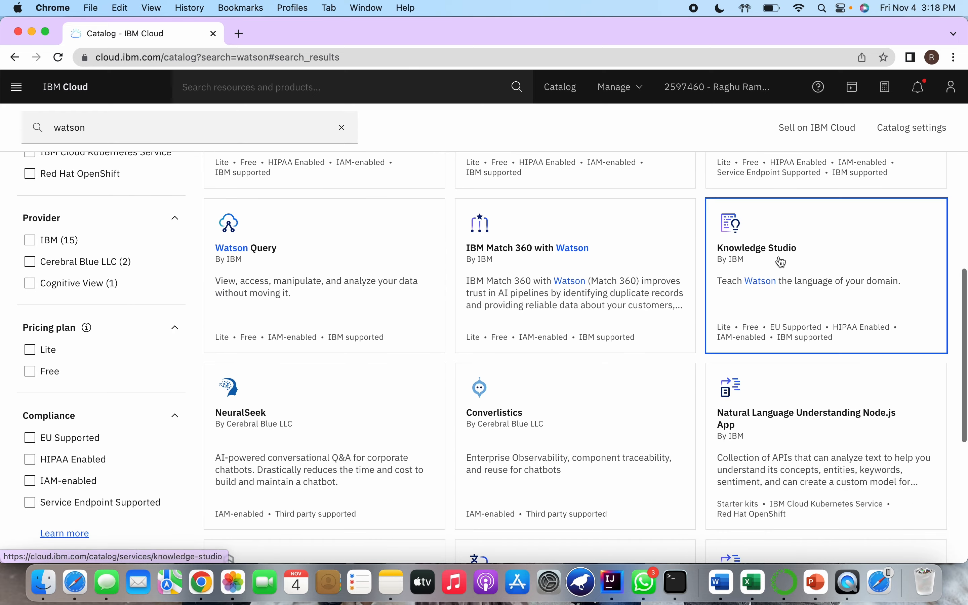
scroll(784, 261, up, 6)
scroll(781, 325, down, 10)
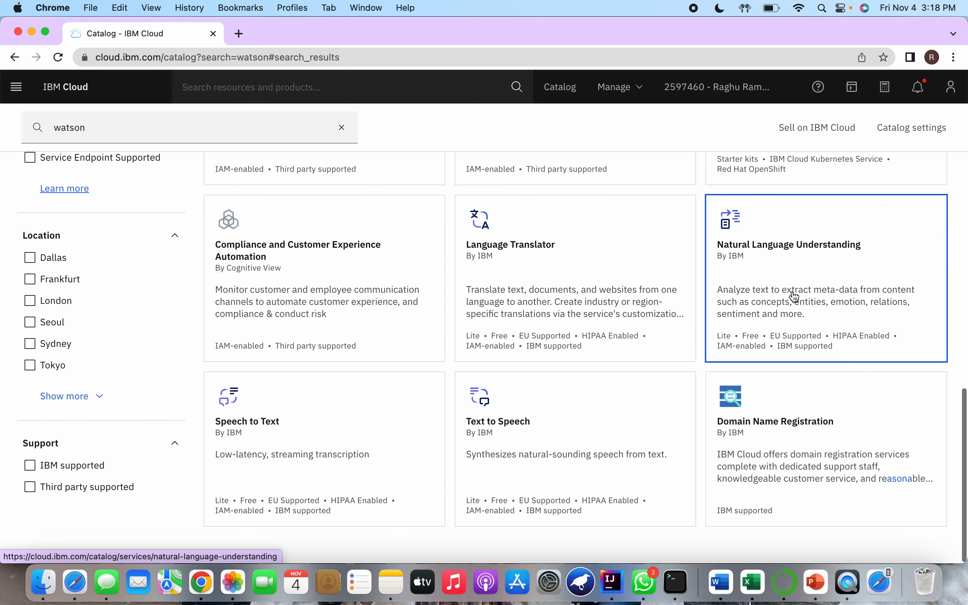
scroll(795, 296, up, 3)
scroll(794, 353, up, 1)
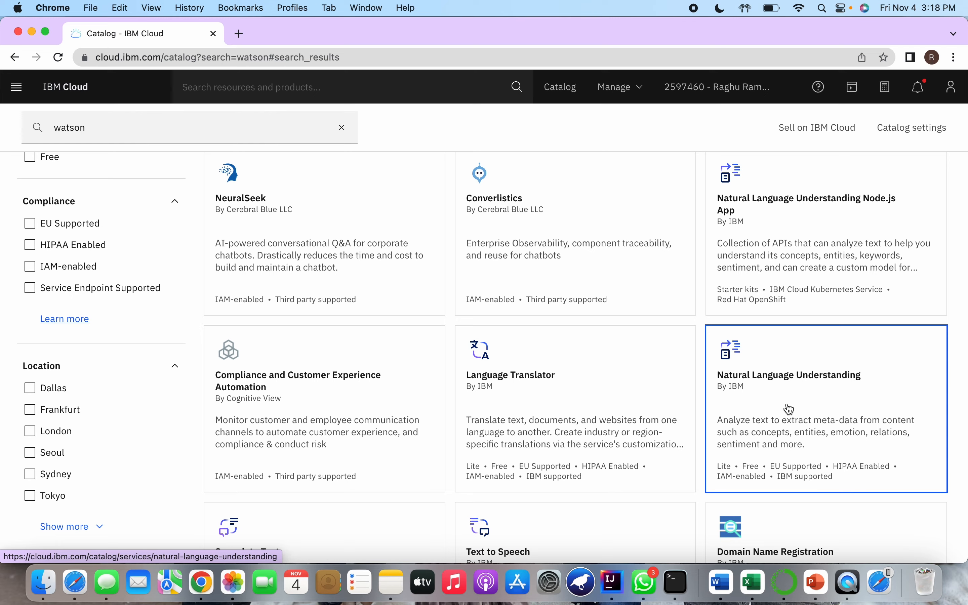
scroll(791, 408, up, 15)
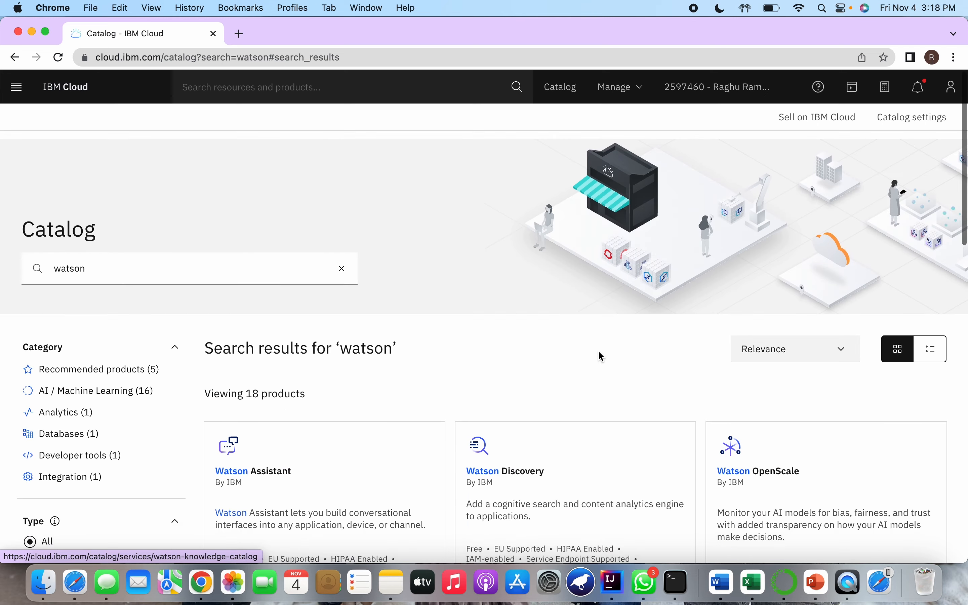
scroll(600, 352, down, 5)
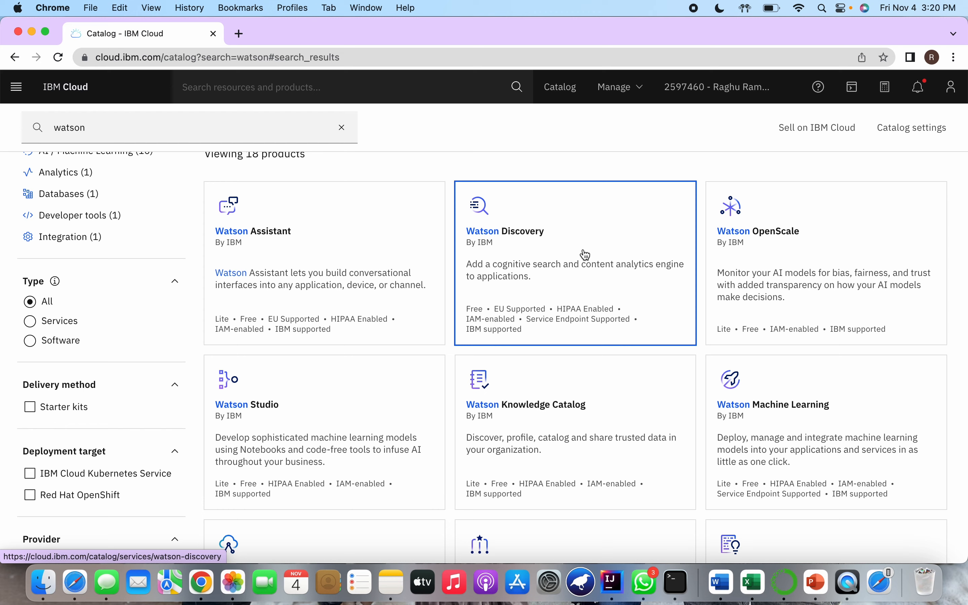
scroll(584, 255, down, 5)
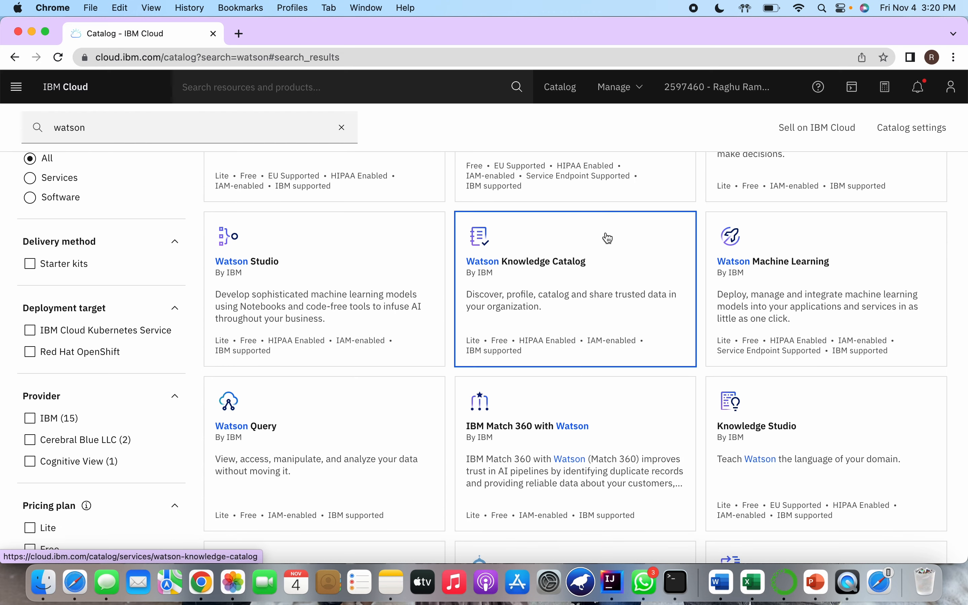
scroll(612, 238, down, 5)
scroll(800, 367, down, 5)
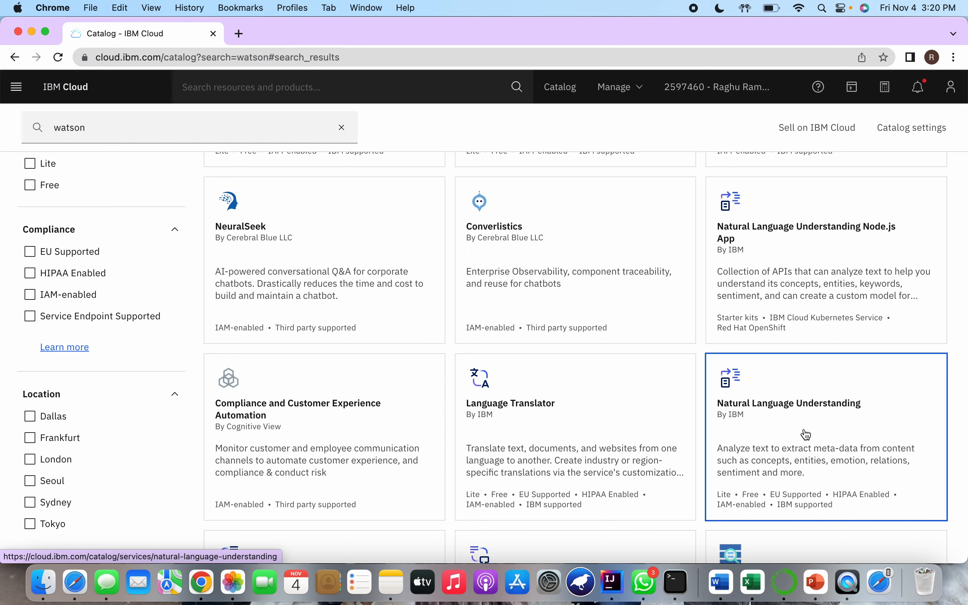
scroll(617, 437, up, 15)
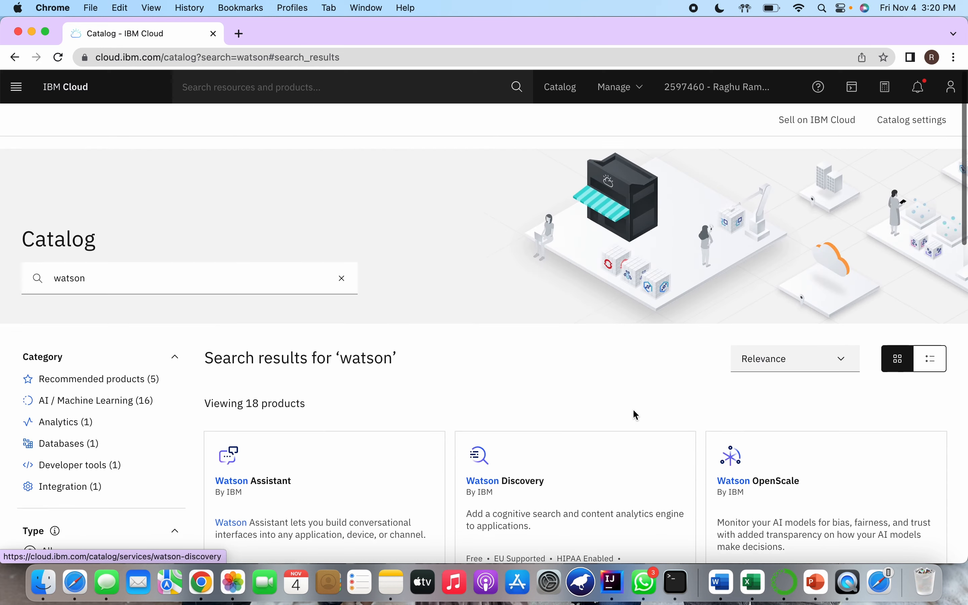
Open the Watson Assistant service from the search results and review its location and pricing plan options
scroll(627, 410, down, 6)
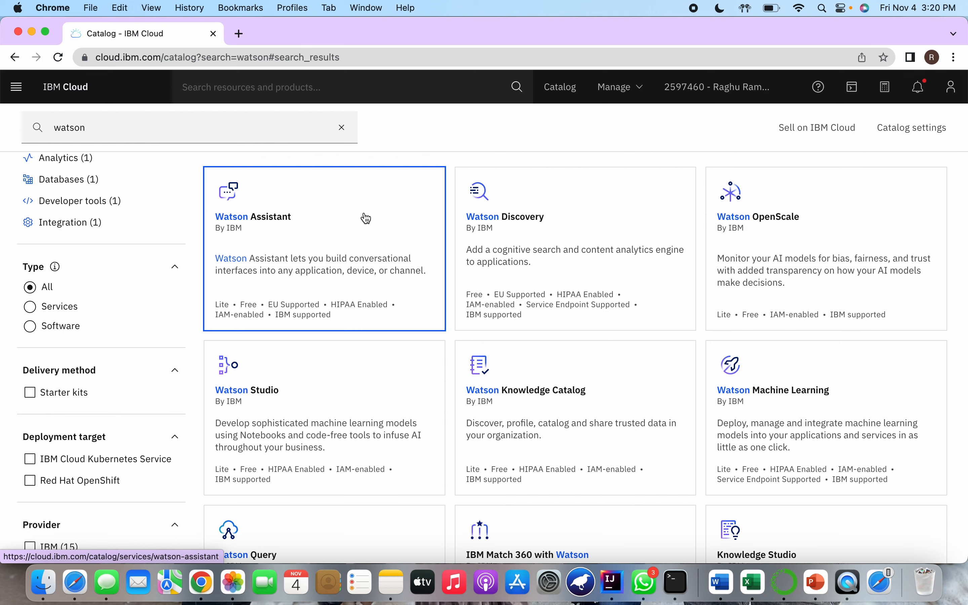
click(335, 248)
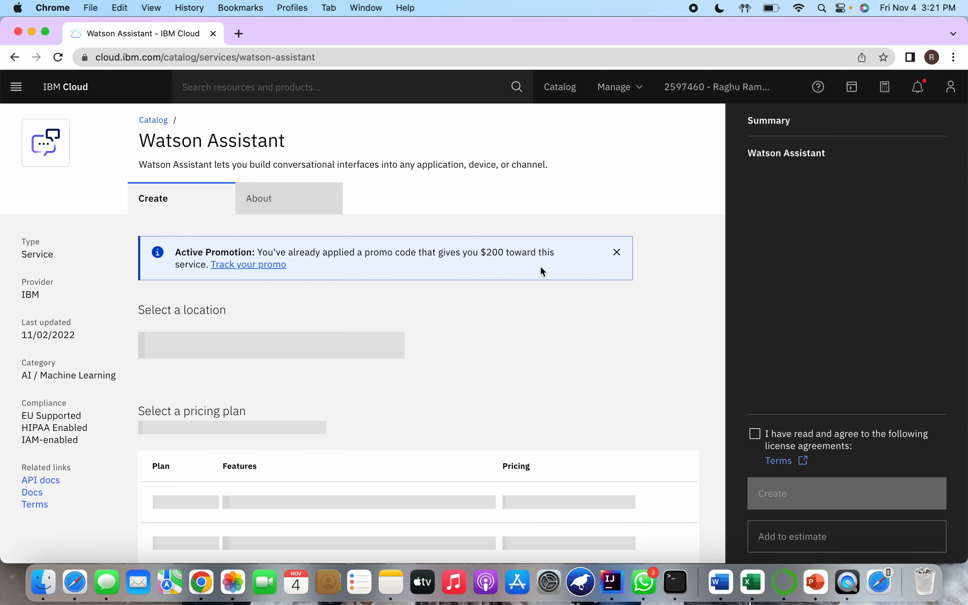
scroll(528, 339, down, 3)
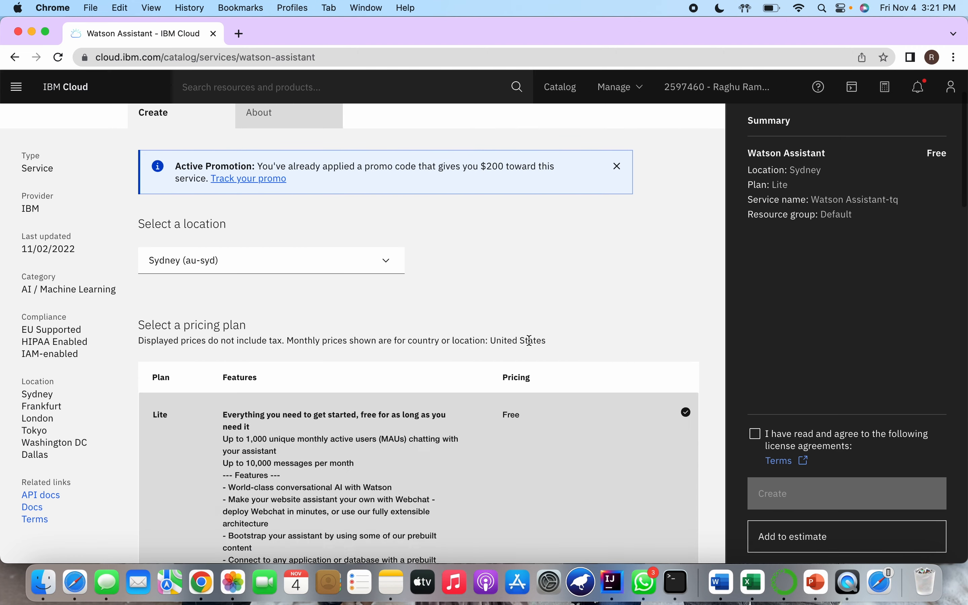
scroll(544, 311, down, 1)
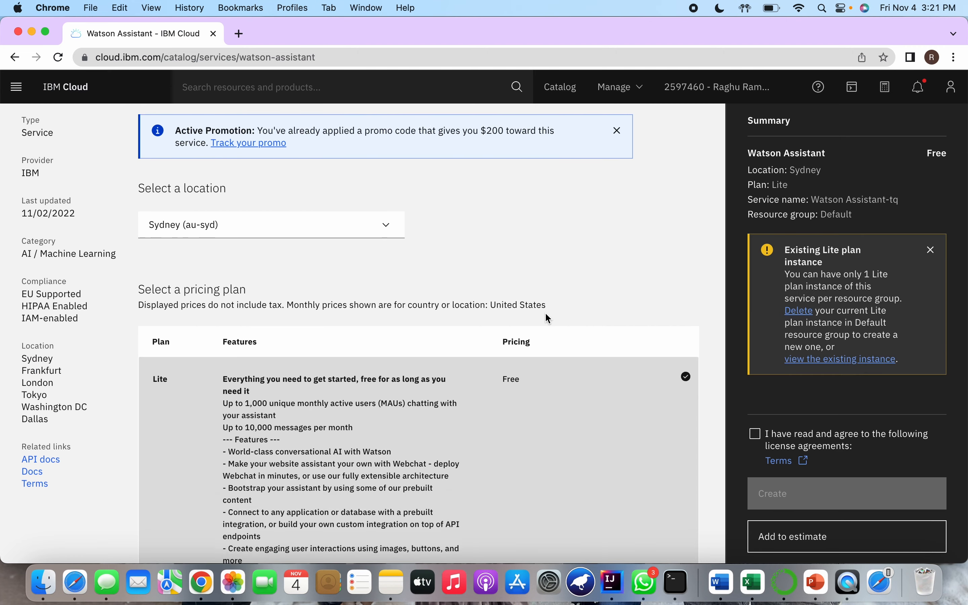
scroll(549, 318, up, 2)
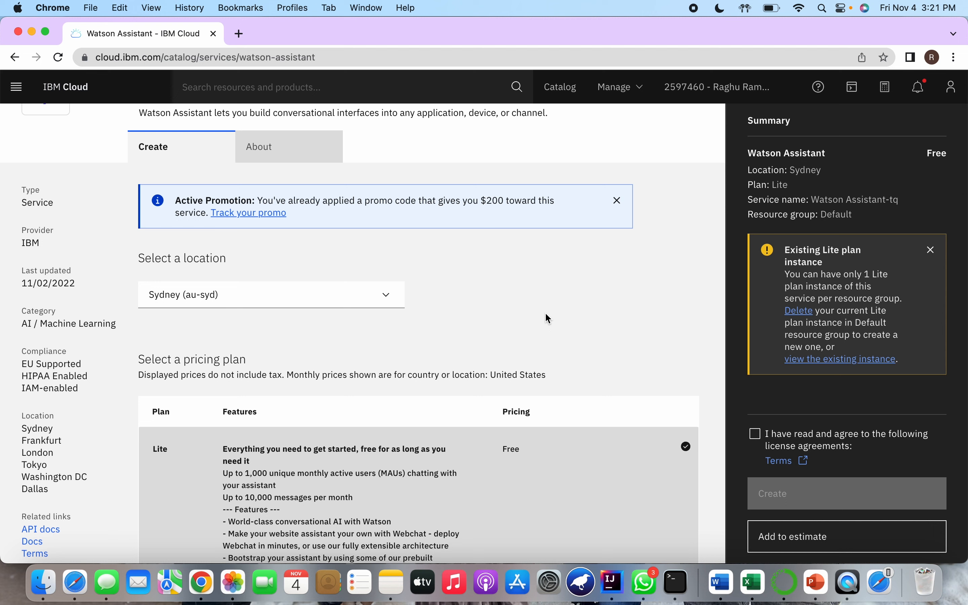
scroll(461, 335, down, 3)
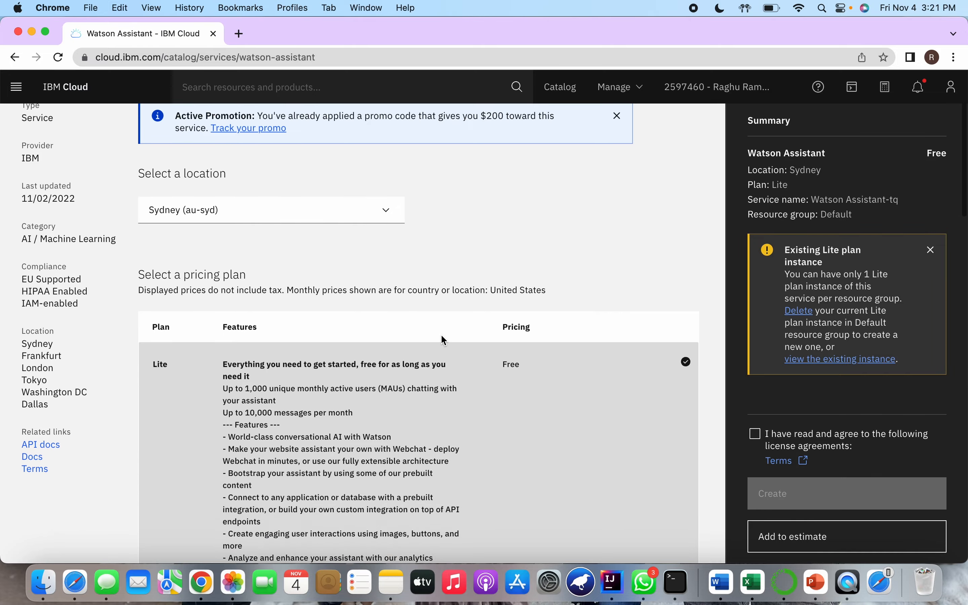
Open the Watson Assistant documentation and go from there to the list of all product docs in IBM Cloud Docs
click(39, 431)
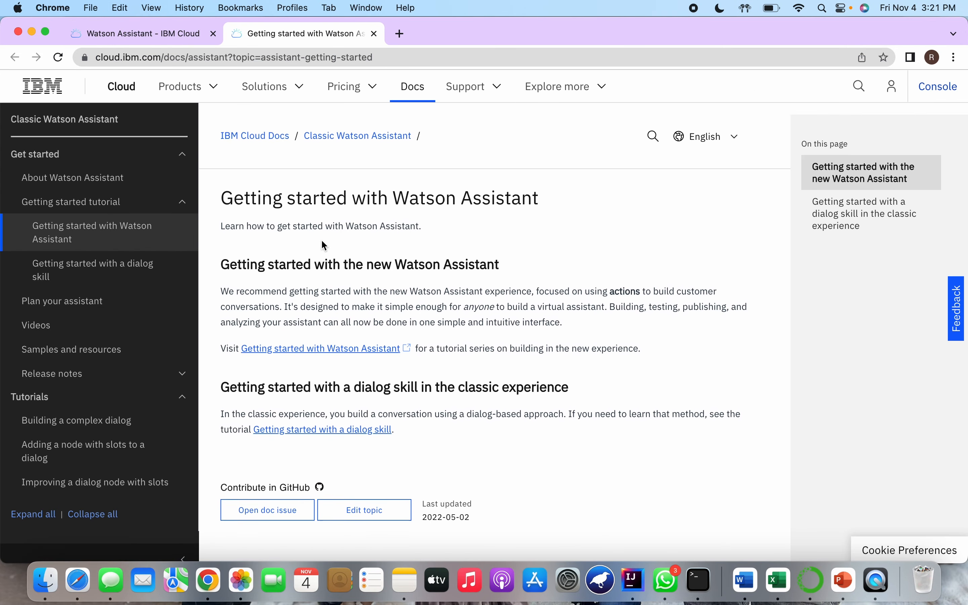
click(276, 124)
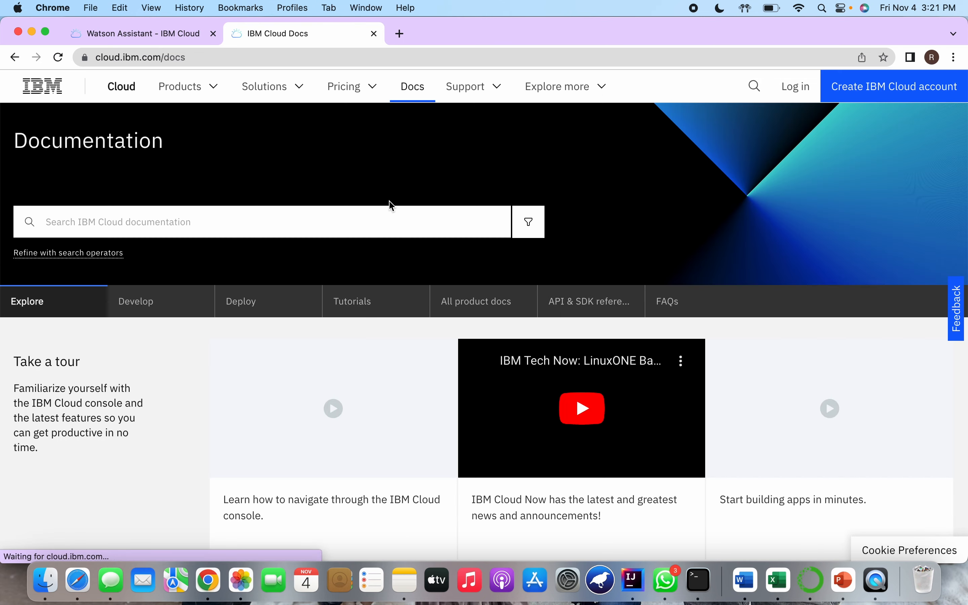
scroll(401, 220, down, 4)
click(482, 234)
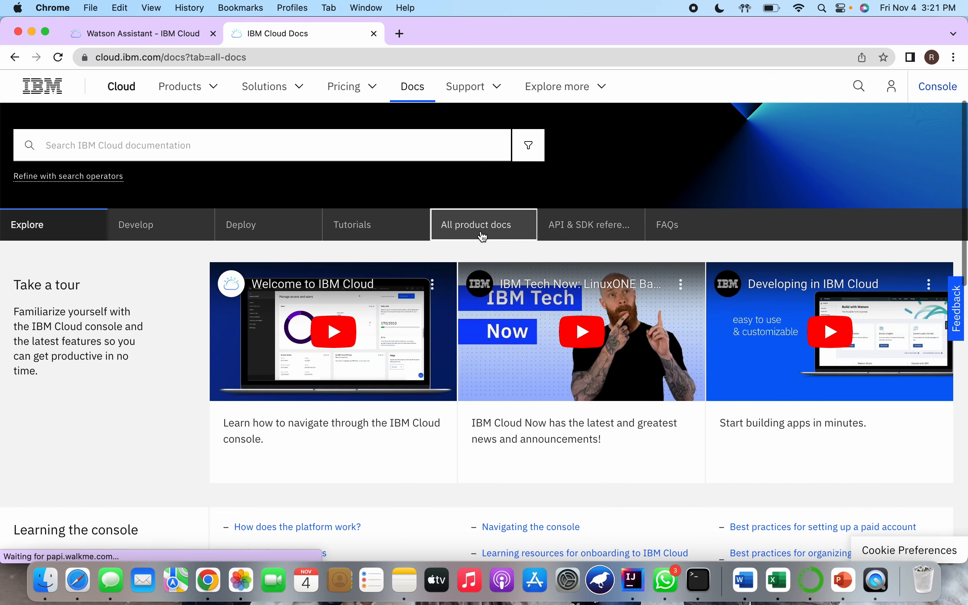
Open the Natural Language Understanding documentation from the AI / Machine Learning product docs
scroll(482, 236, down, 1)
scroll(561, 261, down, 6)
scroll(630, 272, up, 3)
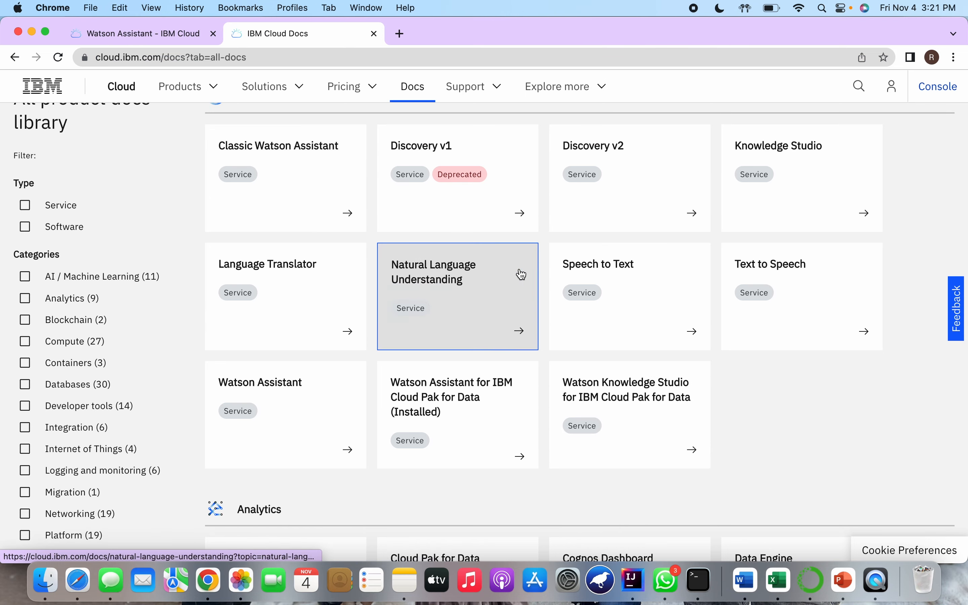
click(479, 299)
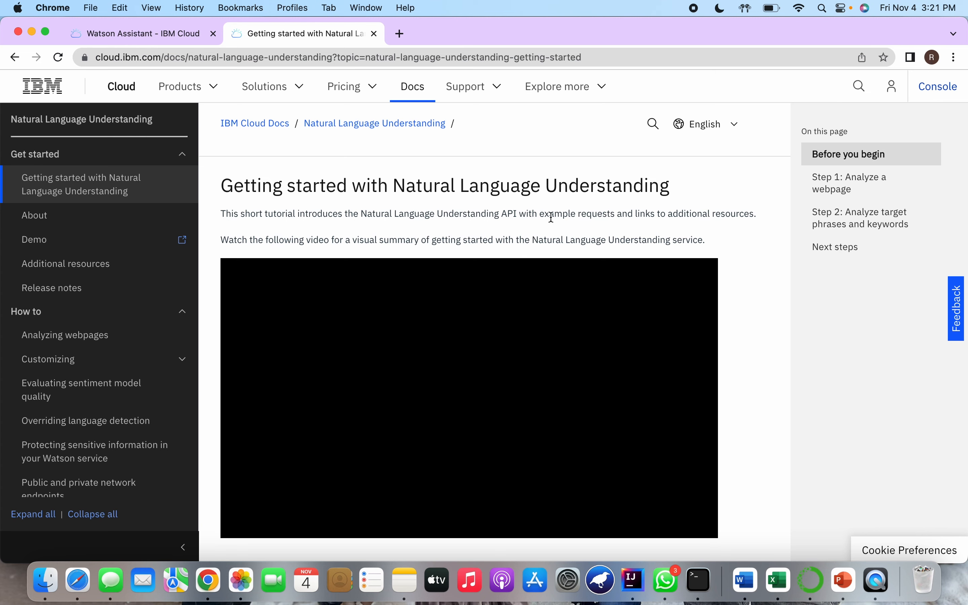
Examine the prerequisites and the webpage analysis commands in the Natural Language Understanding getting started tutorial
scroll(645, 314, down, 8)
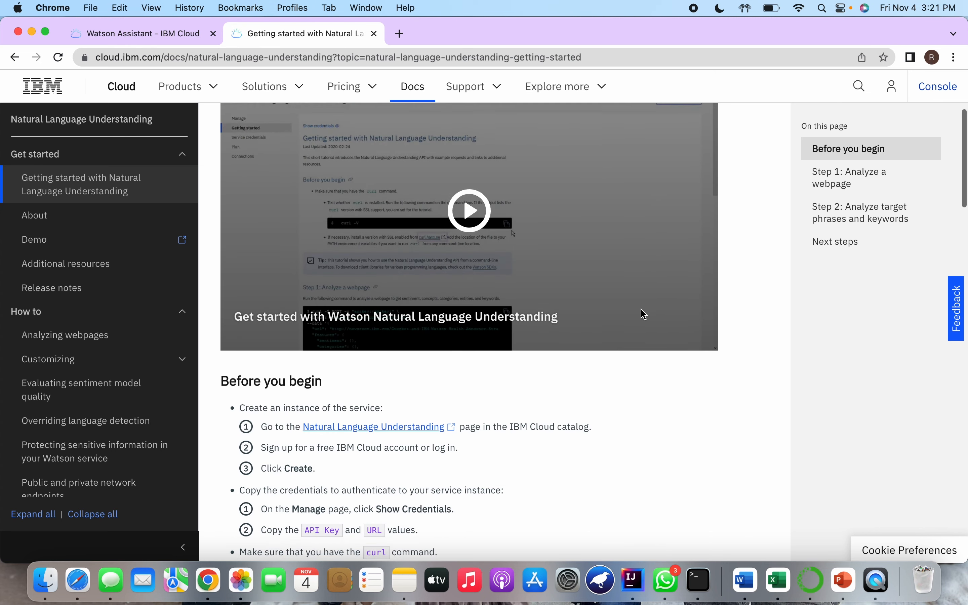
scroll(660, 316, up, 3)
scroll(688, 324, down, 7)
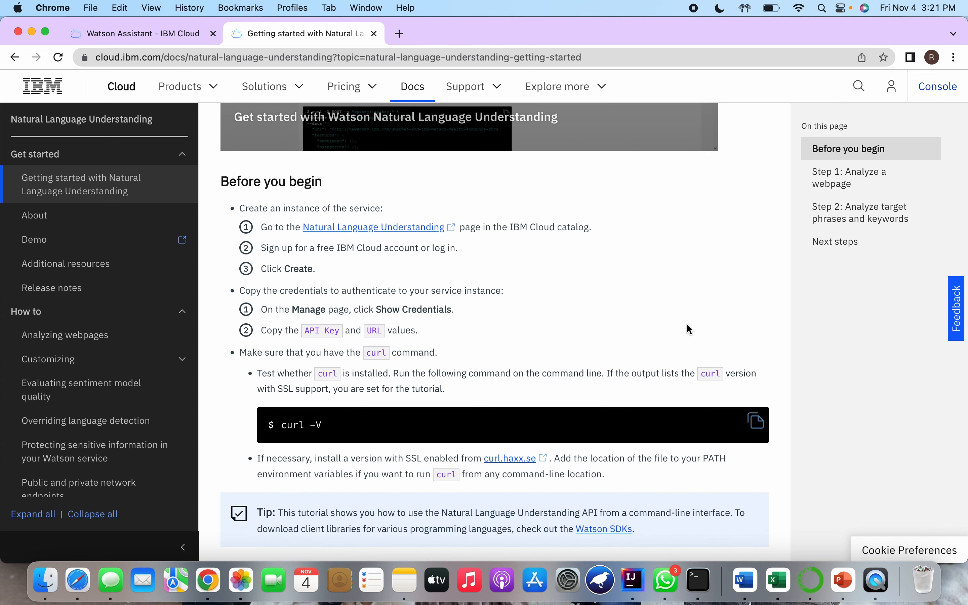
scroll(688, 325, down, 10)
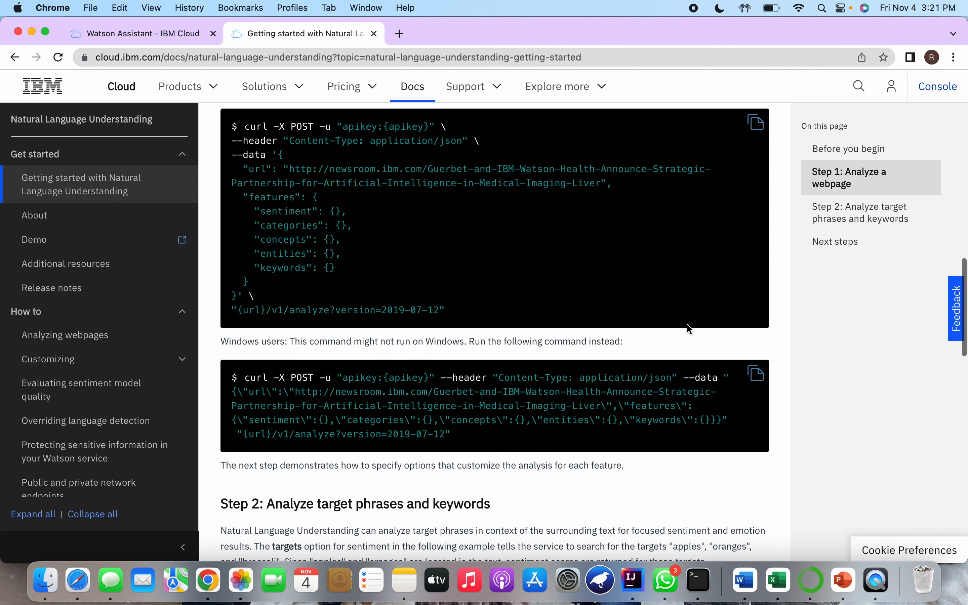
scroll(691, 329, up, 4)
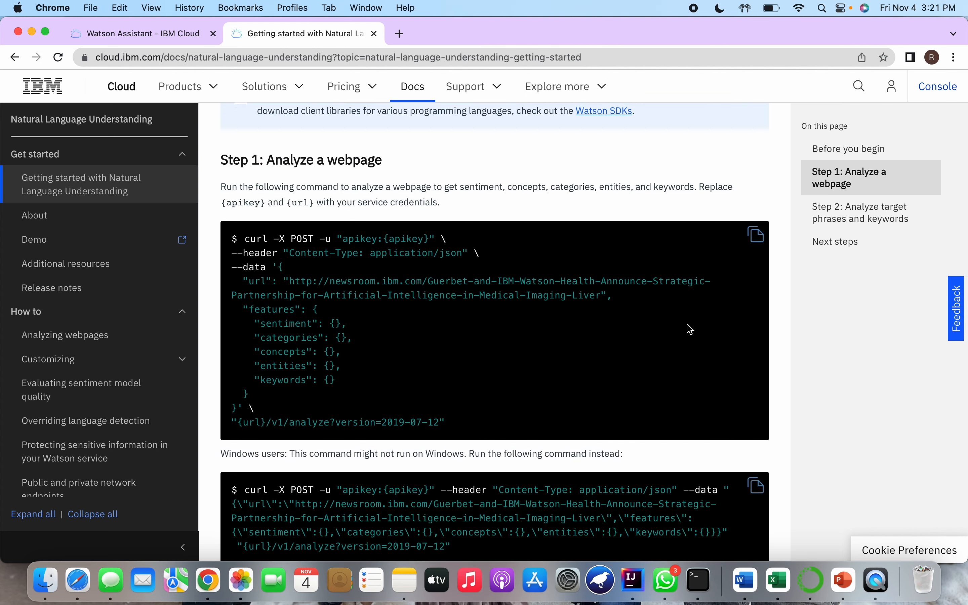
scroll(690, 327, down, 3)
scroll(690, 326, up, 2)
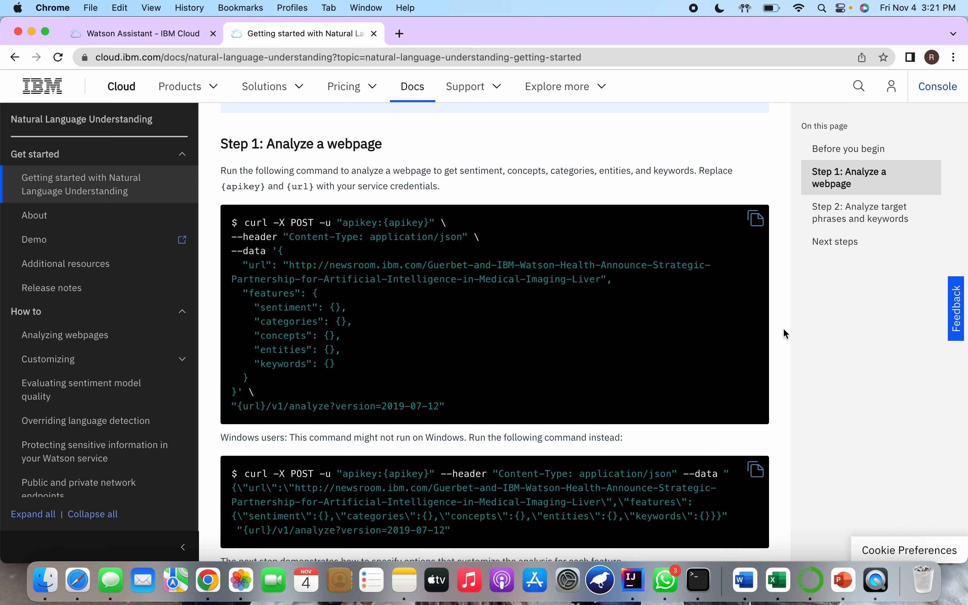
Review the tutorial's section on analyzing target phrases and keywords, including its curl commands and further links
scroll(787, 334, down, 7)
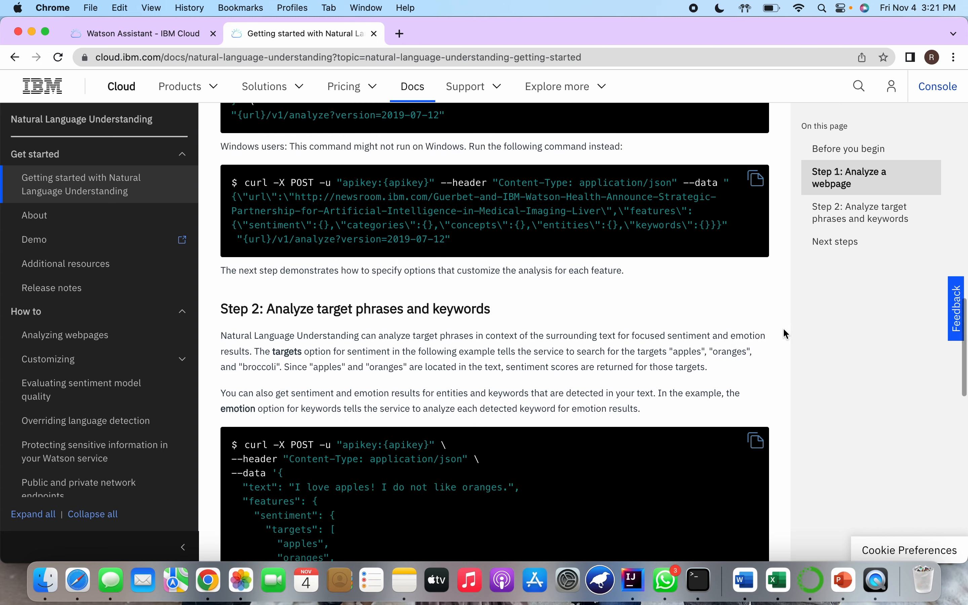
scroll(787, 335, down, 2)
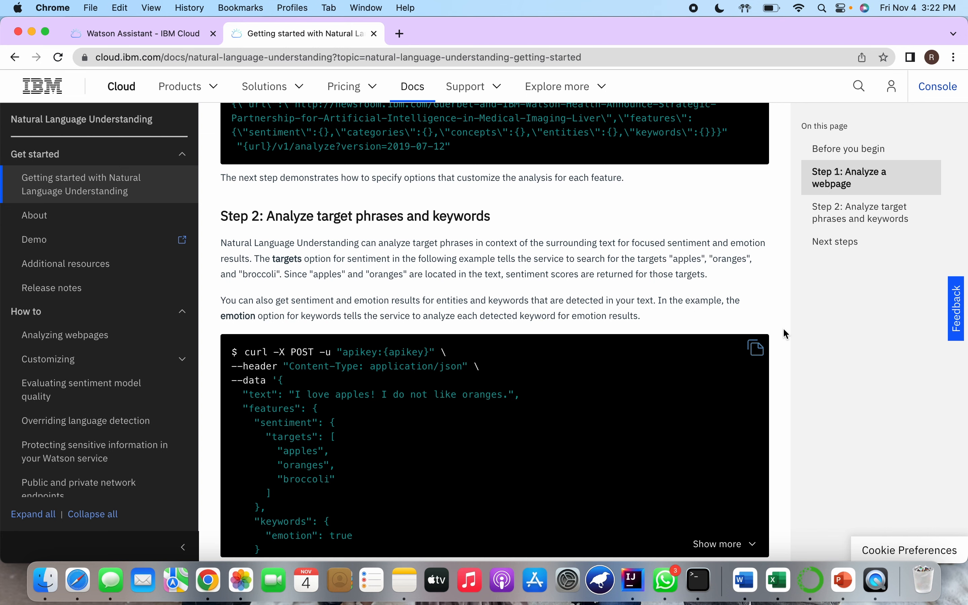
scroll(583, 288, down, 2)
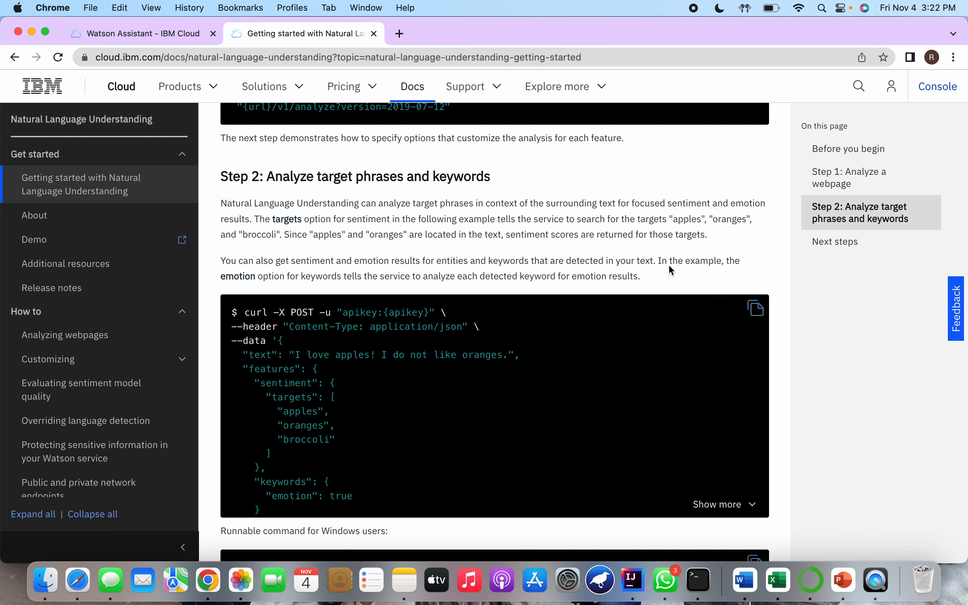
scroll(673, 265, up, 2)
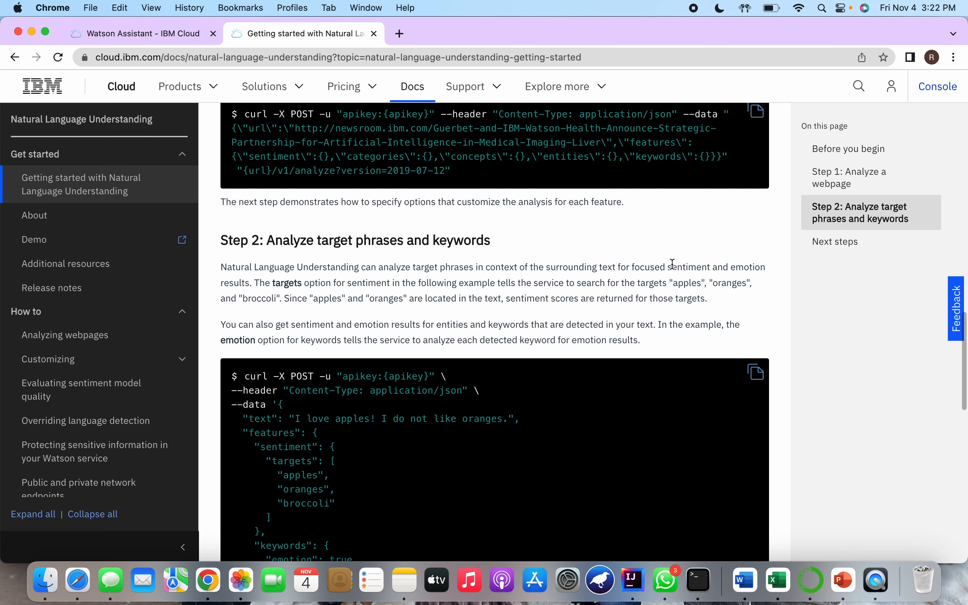
scroll(674, 264, down, 10)
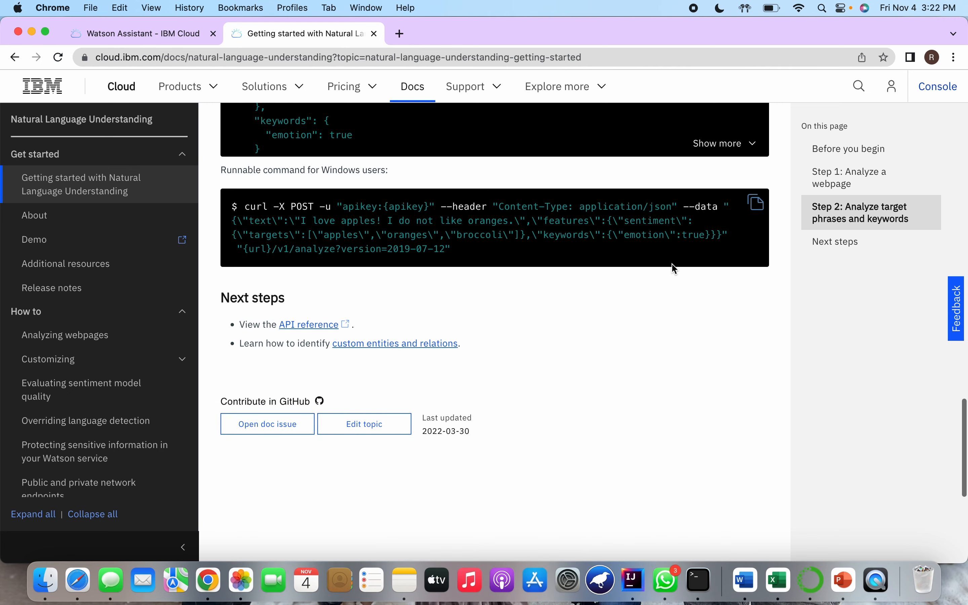
scroll(674, 264, up, 8)
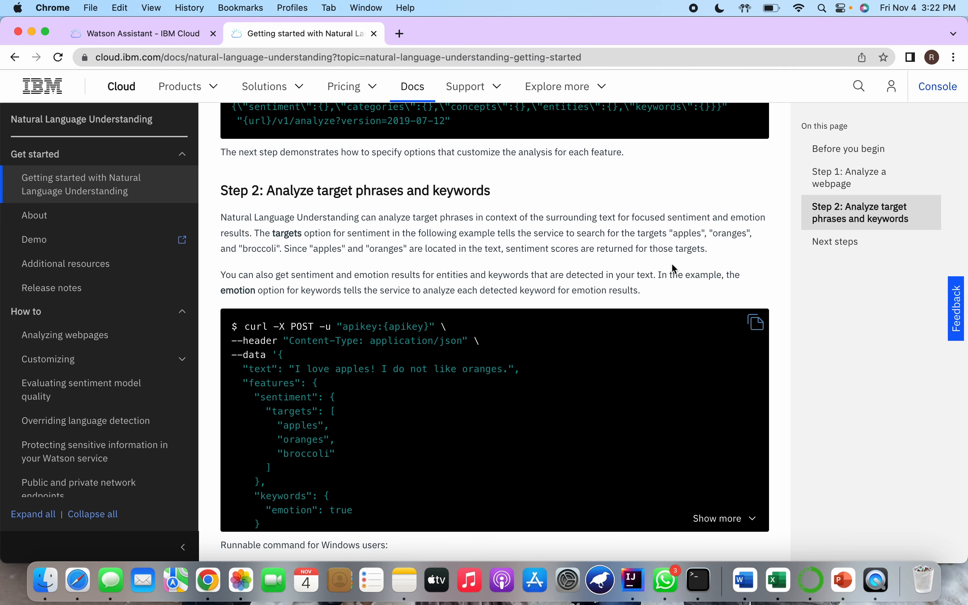
scroll(672, 265, up, 3)
scroll(451, 273, up, 3)
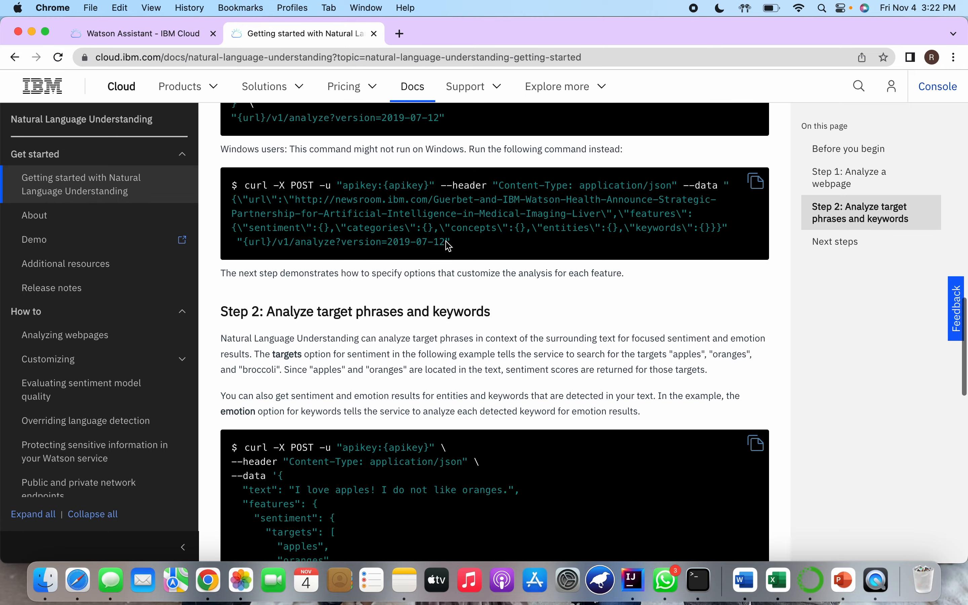
scroll(453, 288, up, 15)
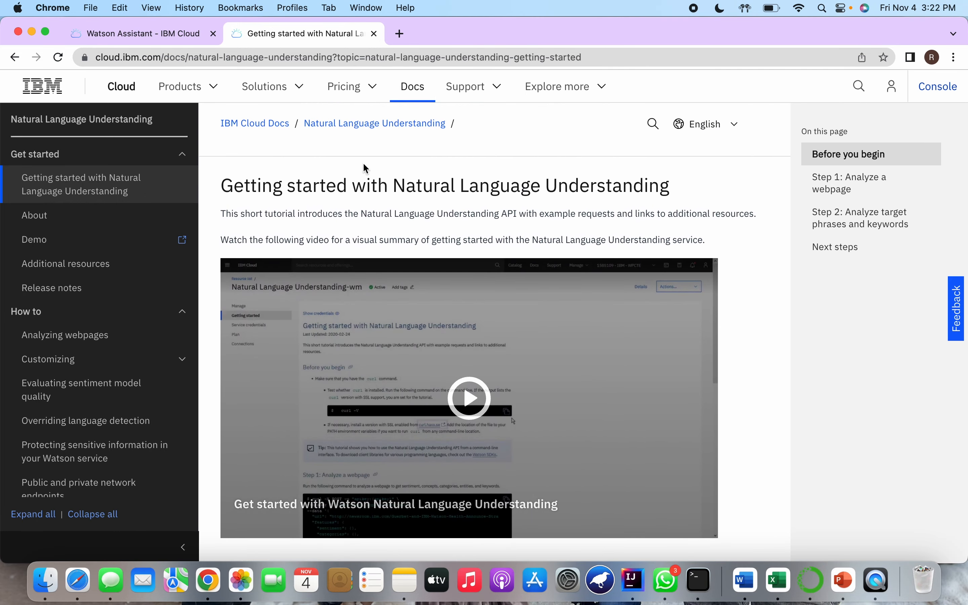
Return to the Watson Assistant catalog page and compare the features and prices of its plans from Lite to Enterprise
click(169, 34)
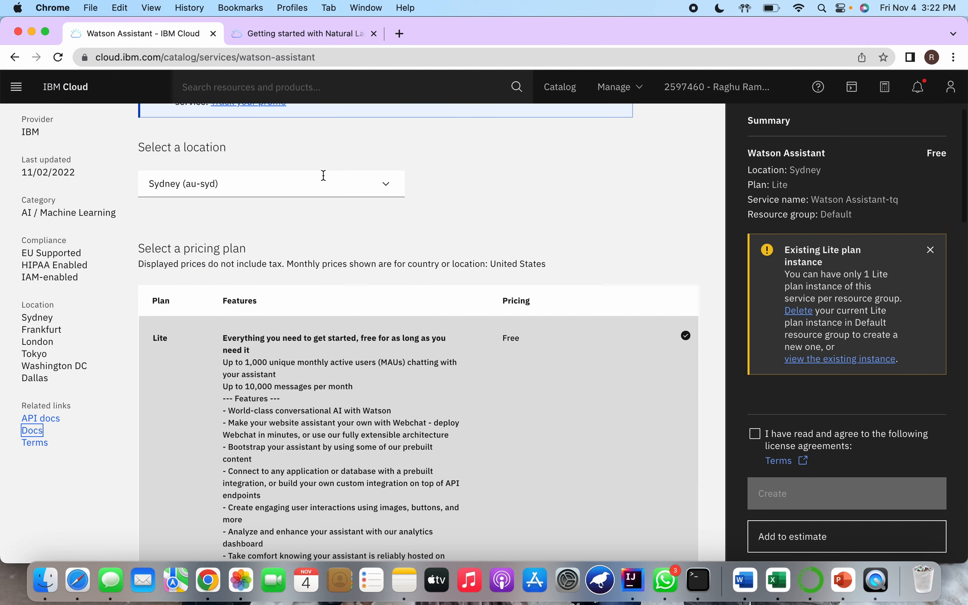
scroll(432, 218, down, 5)
scroll(432, 216, up, 5)
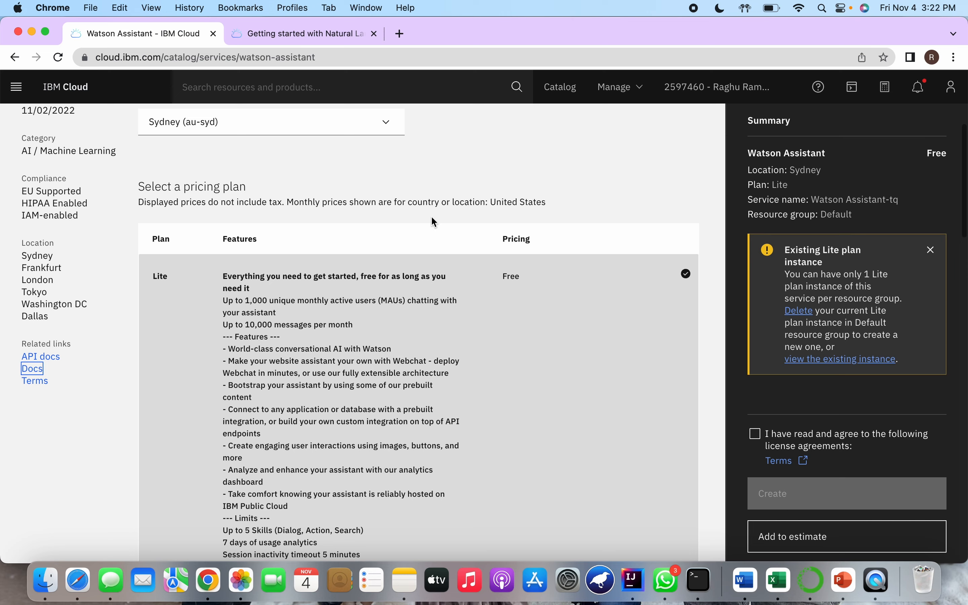
scroll(432, 218, up, 4)
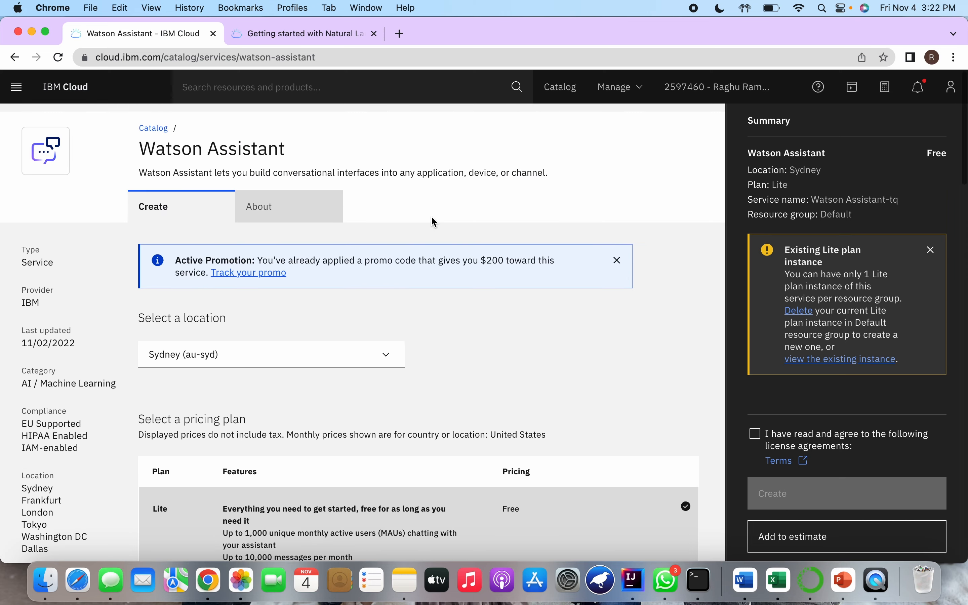
scroll(503, 324, down, 6)
scroll(503, 324, up, 6)
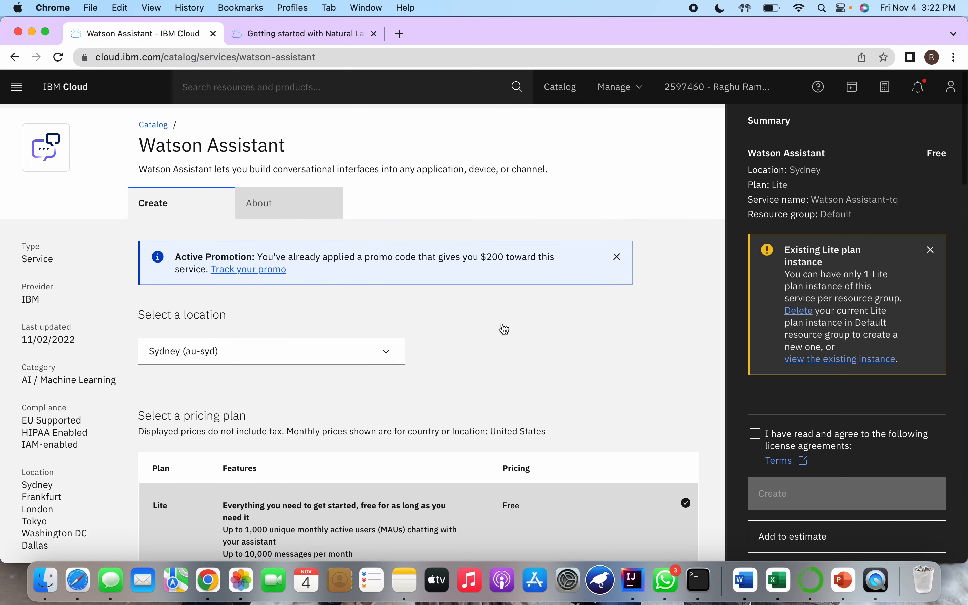
scroll(503, 324, down, 5)
scroll(503, 325, down, 5)
scroll(503, 327, up, 1)
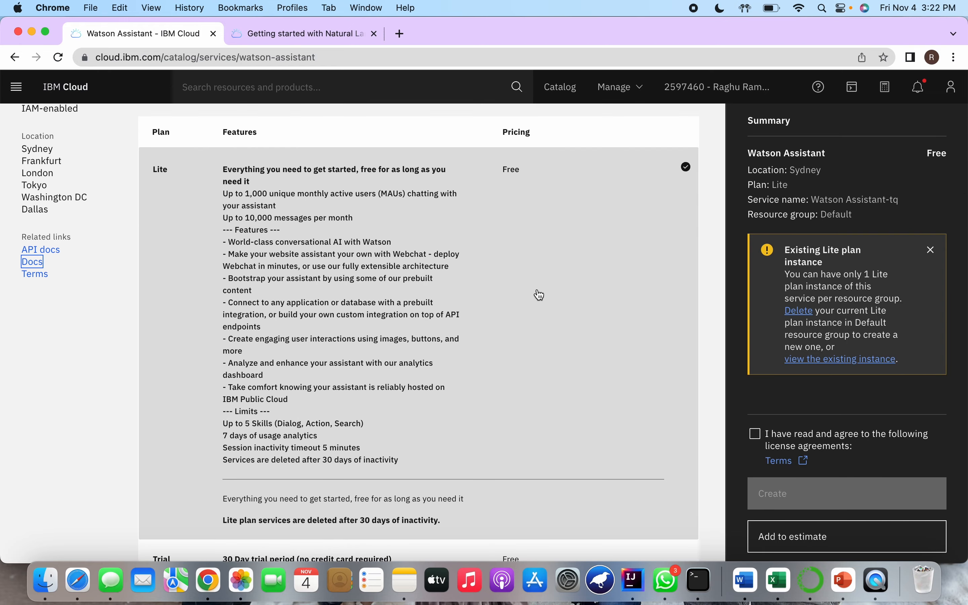
scroll(539, 295, down, 20)
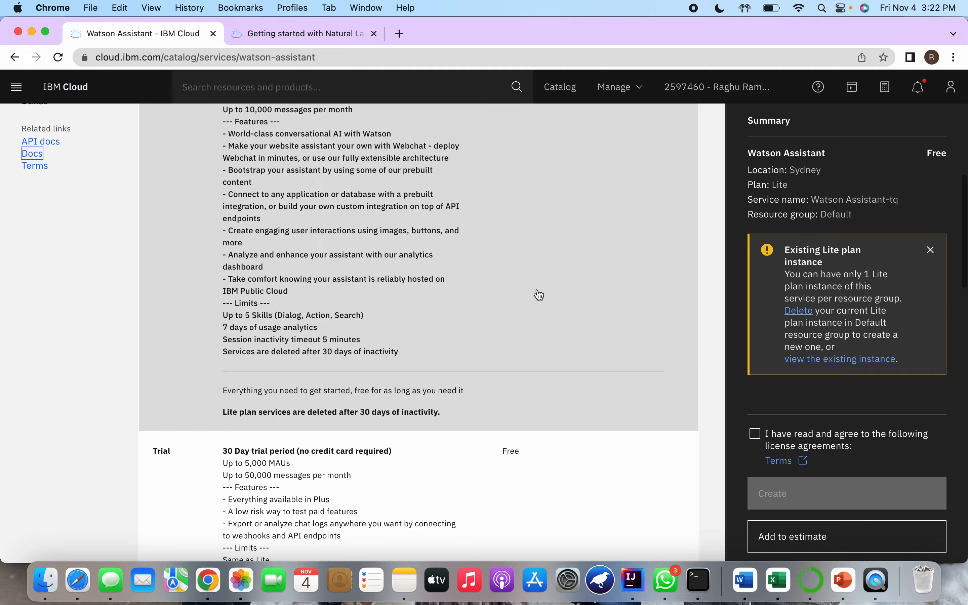
scroll(539, 294, down, 2)
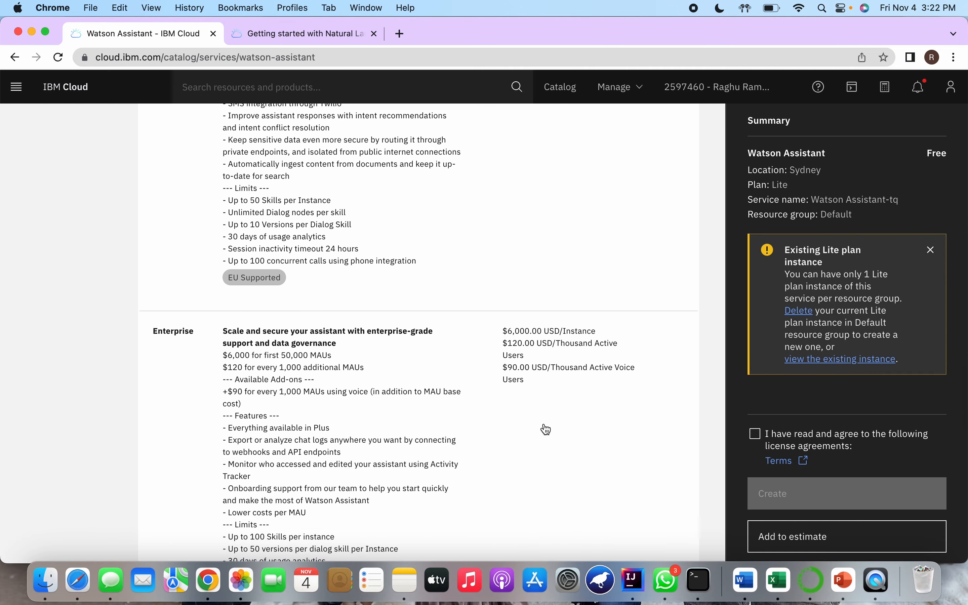
scroll(546, 429, up, 15)
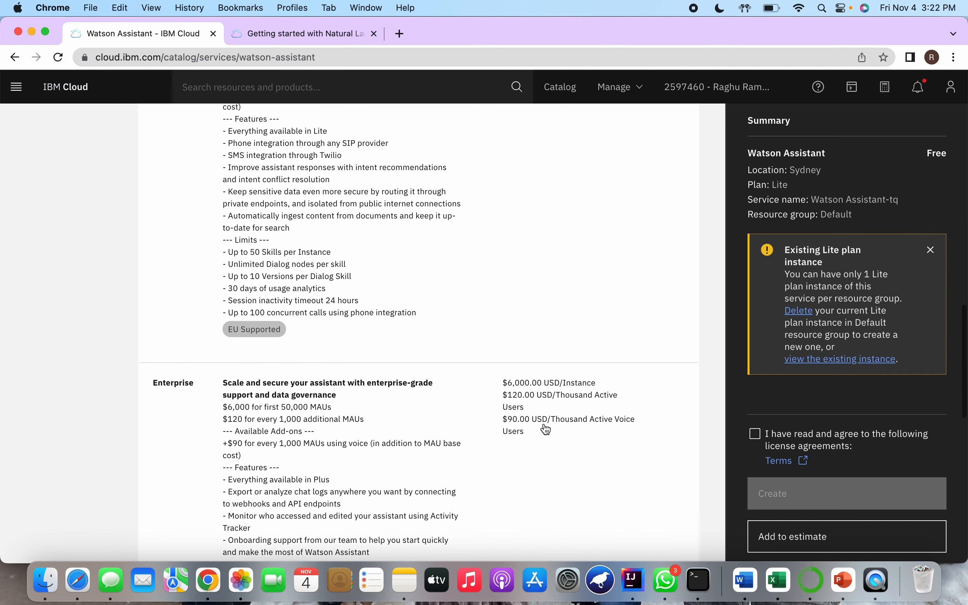
scroll(547, 430, up, 12)
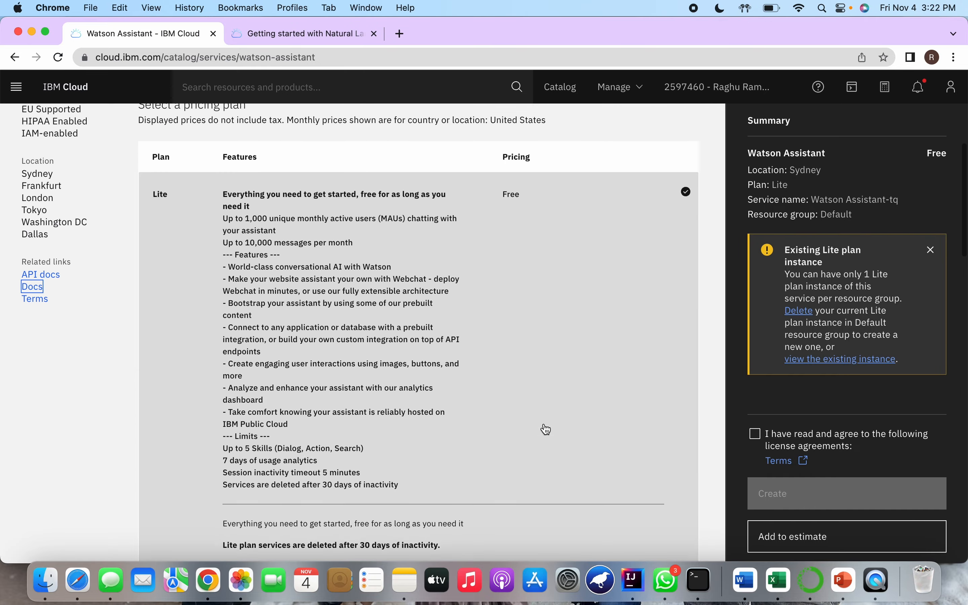
scroll(457, 384, down, 4)
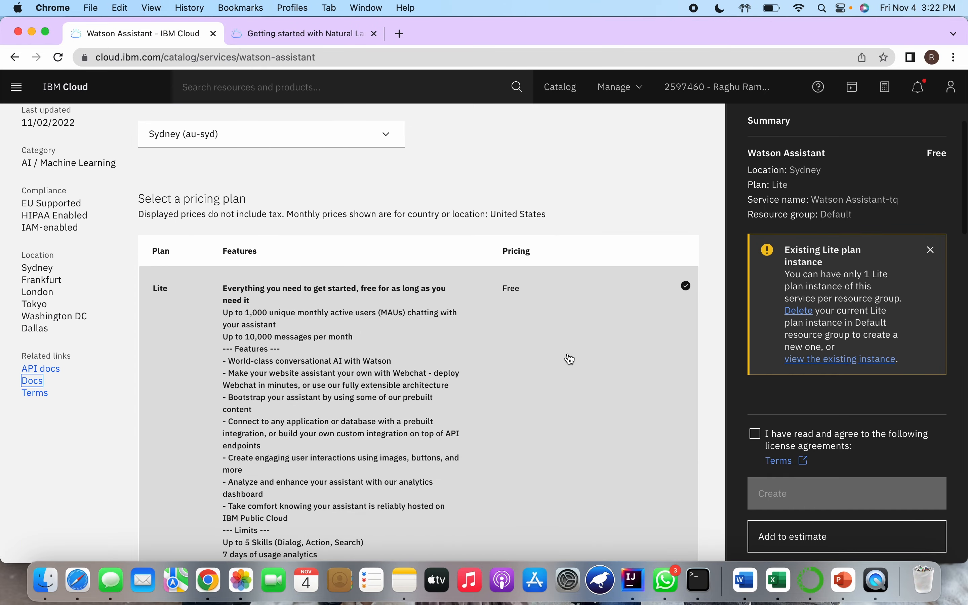
scroll(596, 386, up, 6)
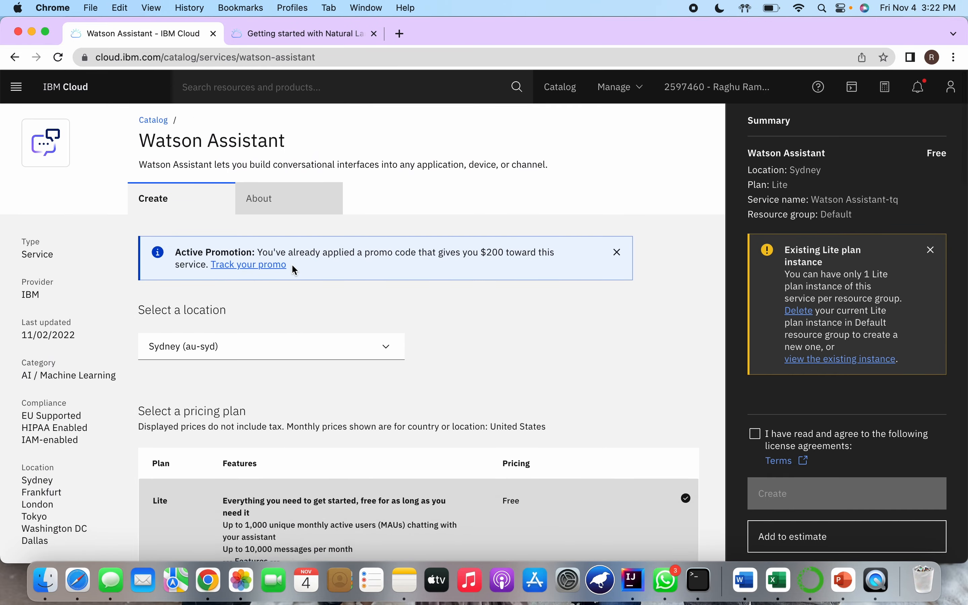
Open the Watson Assistant-2q instance from the IBM Cloud resource list and launch Watson Assistant
click(71, 95)
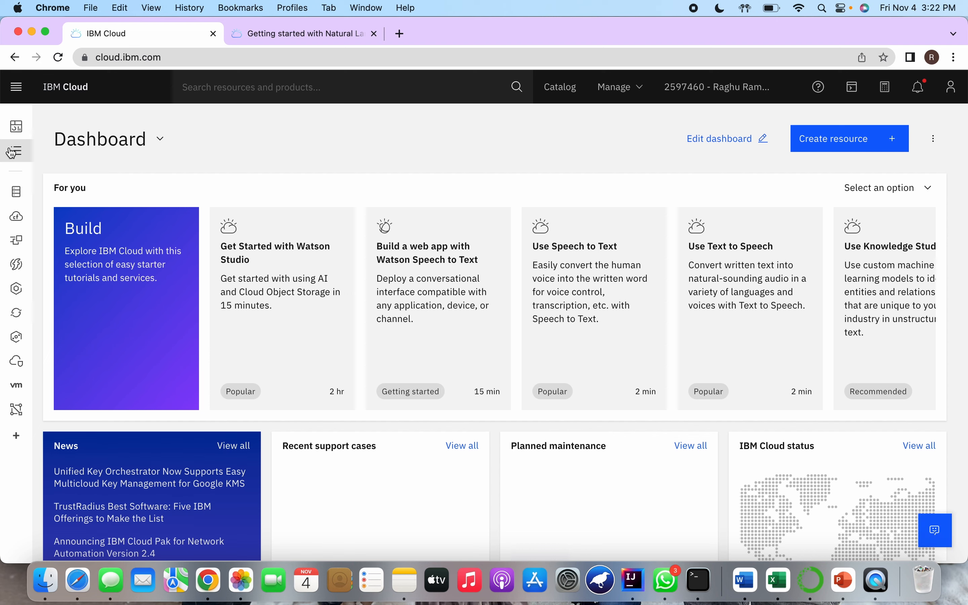
click(18, 153)
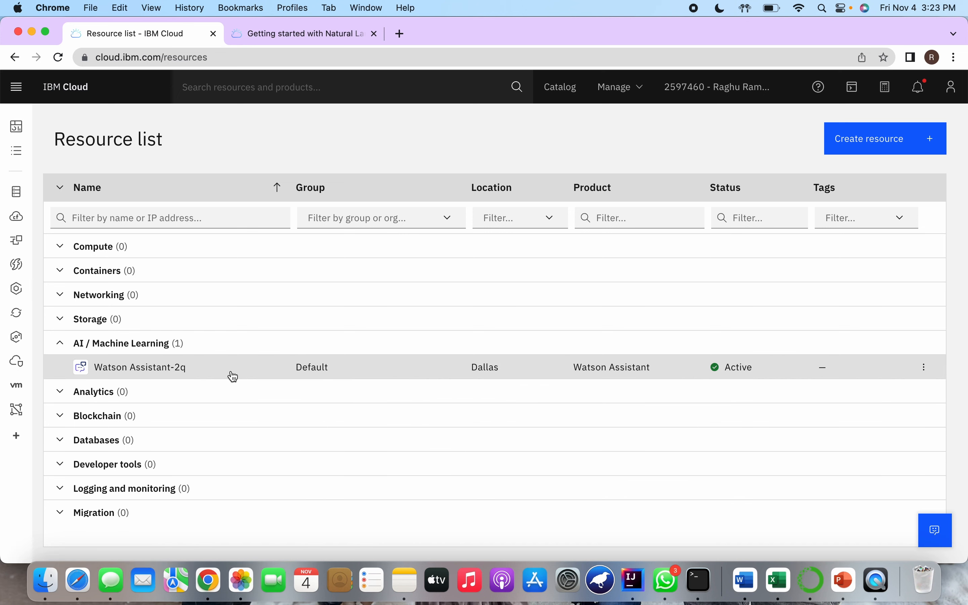
click(146, 369)
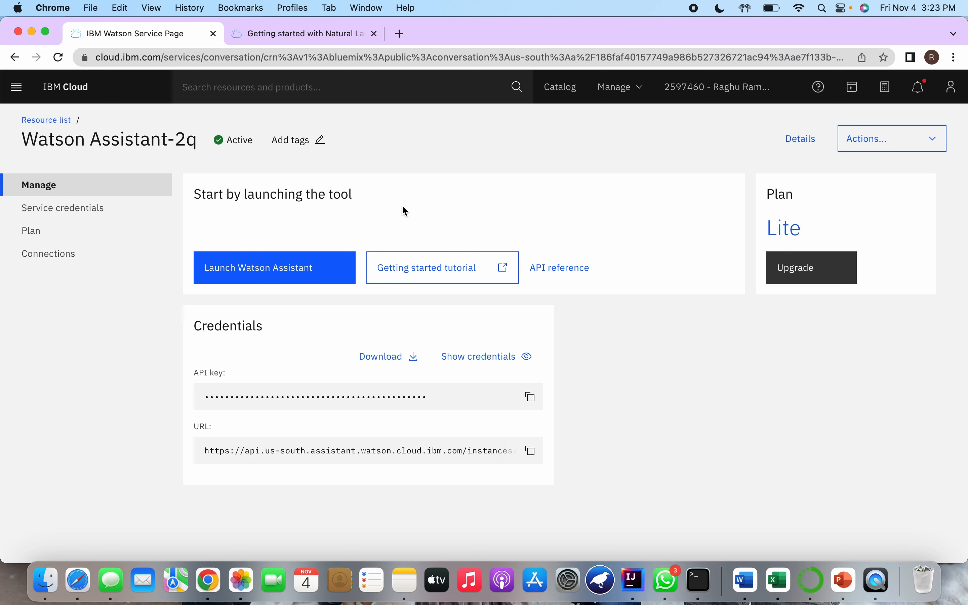
click(264, 267)
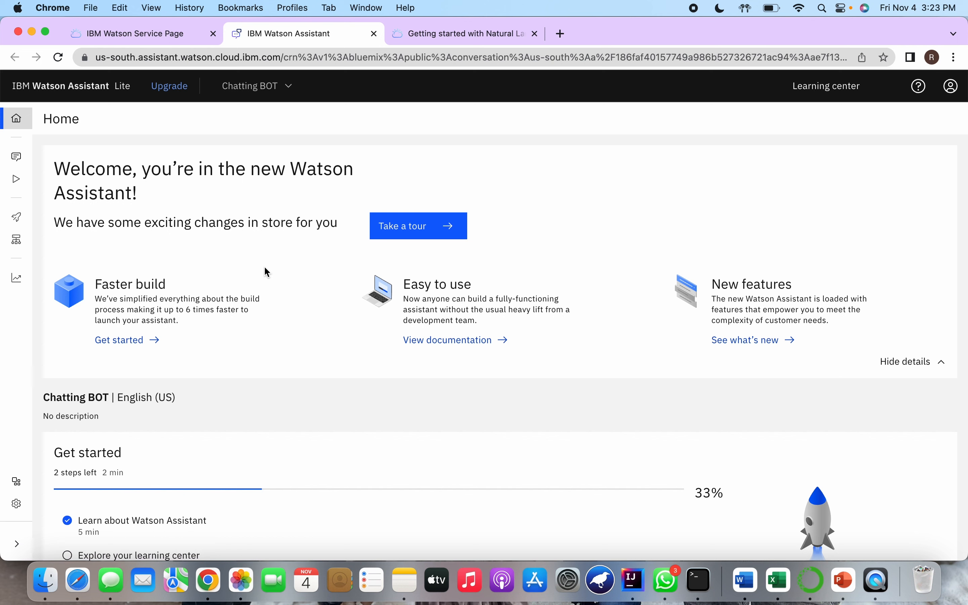
scroll(268, 273, down, 2)
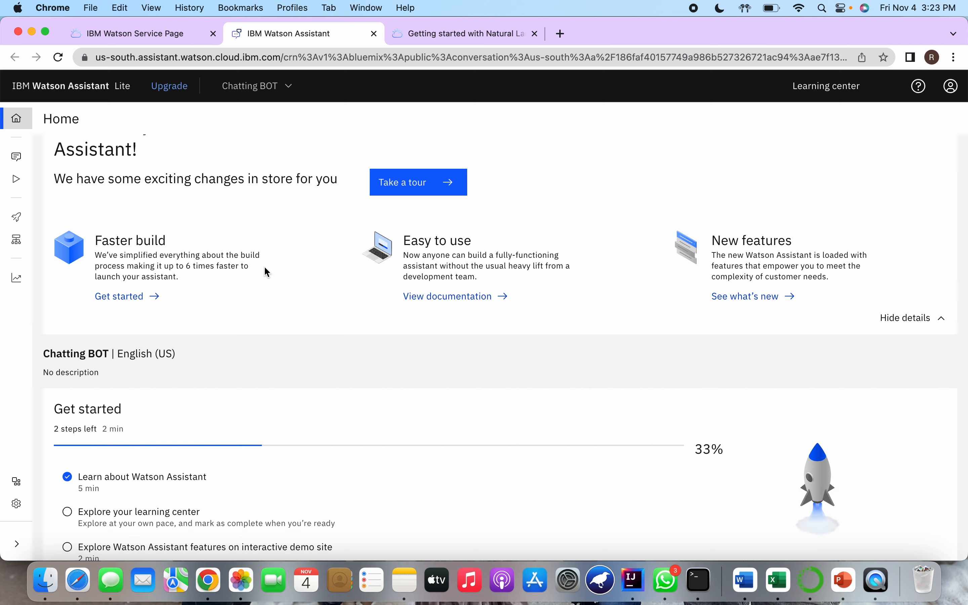
scroll(264, 265, up, 2)
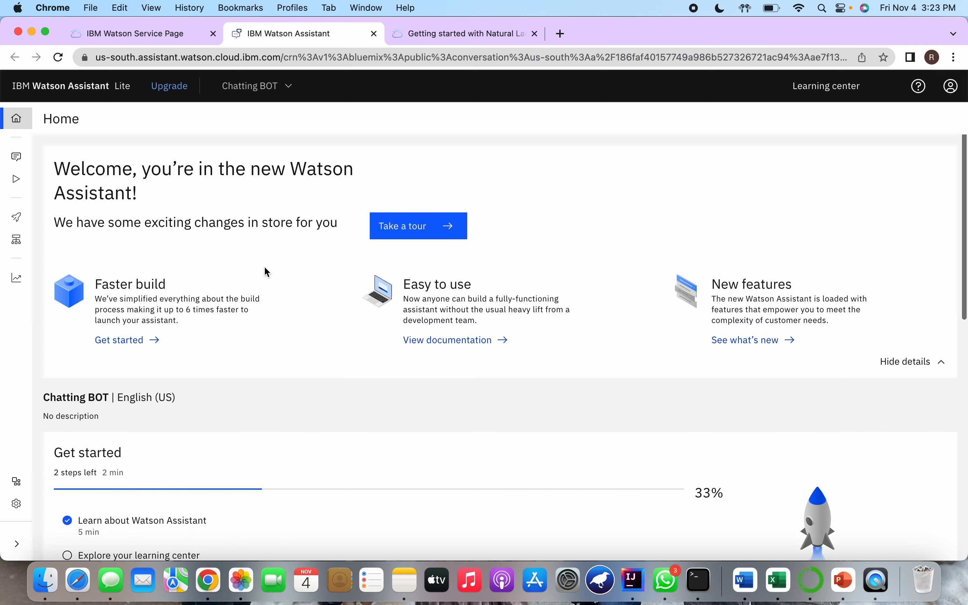
click(286, 90)
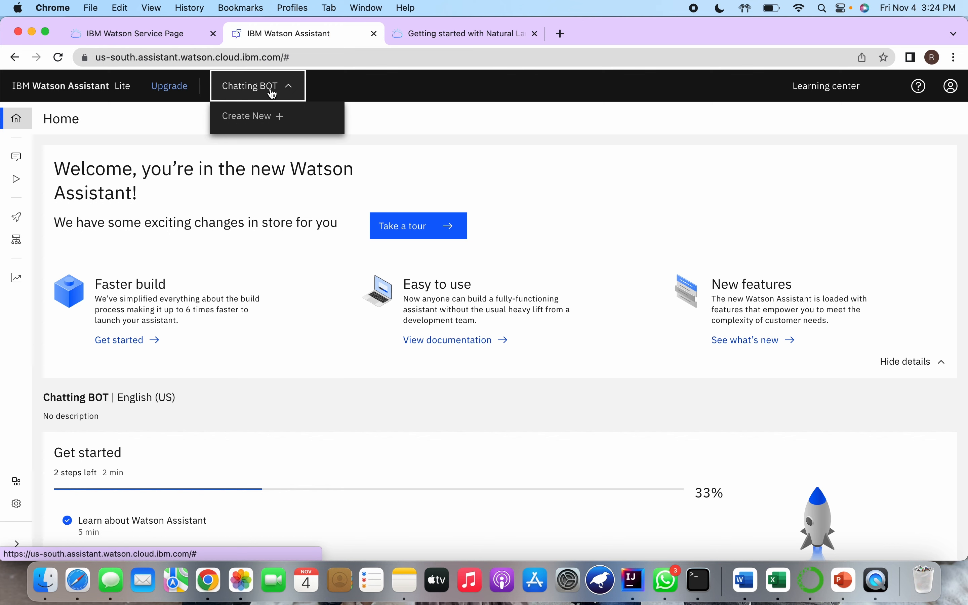
click(269, 128)
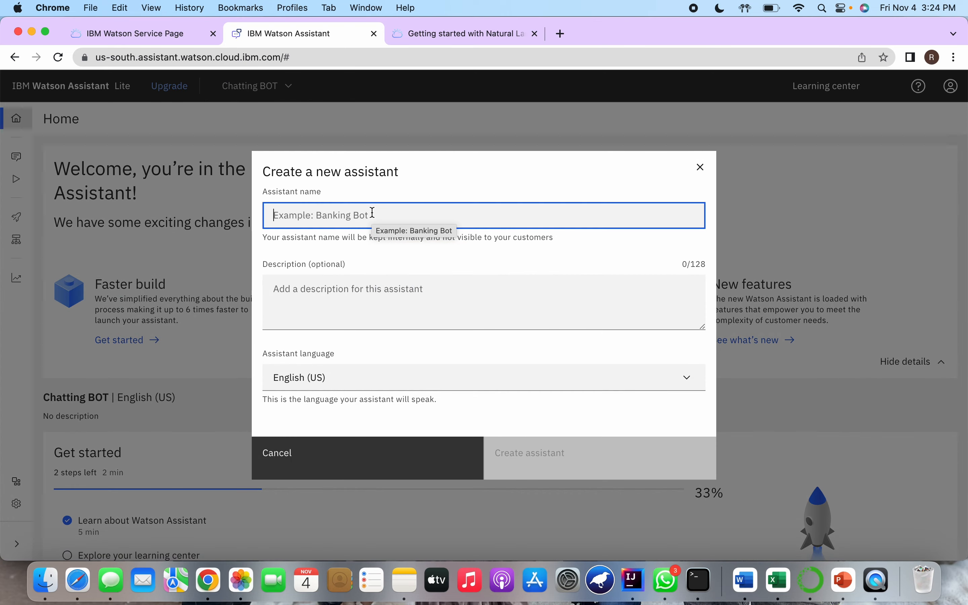
click(700, 167)
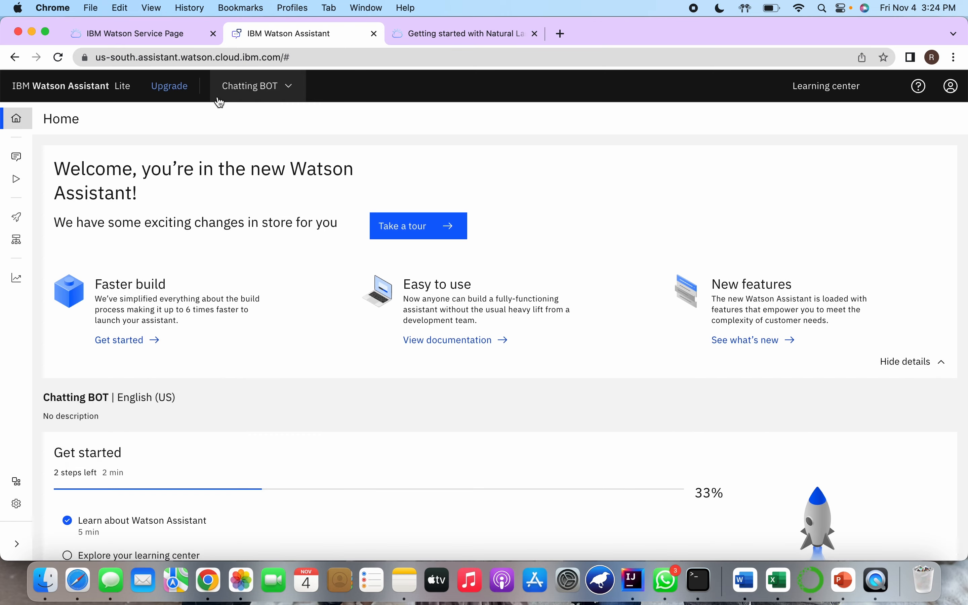
Create a new assistant named "Paying Bill Bot" with the description "it can pay bills"
click(256, 90)
click(264, 117)
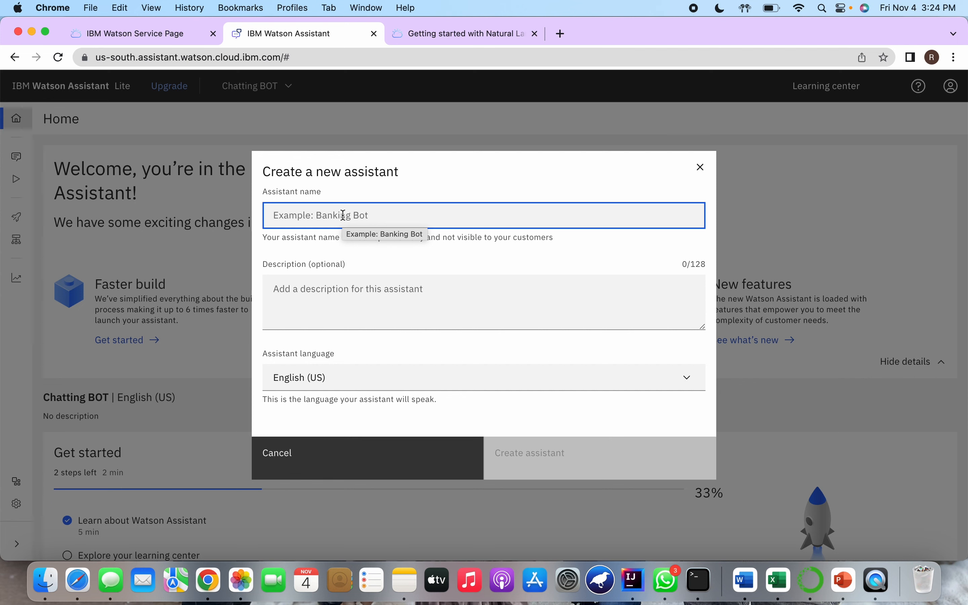
text(Payin)
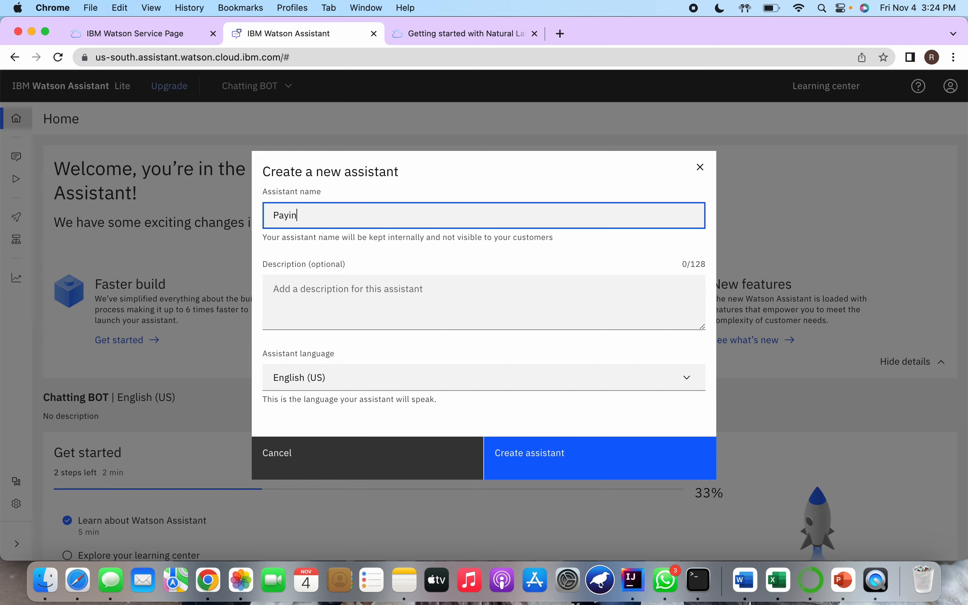
text(g Bill Bot)
click(397, 313)
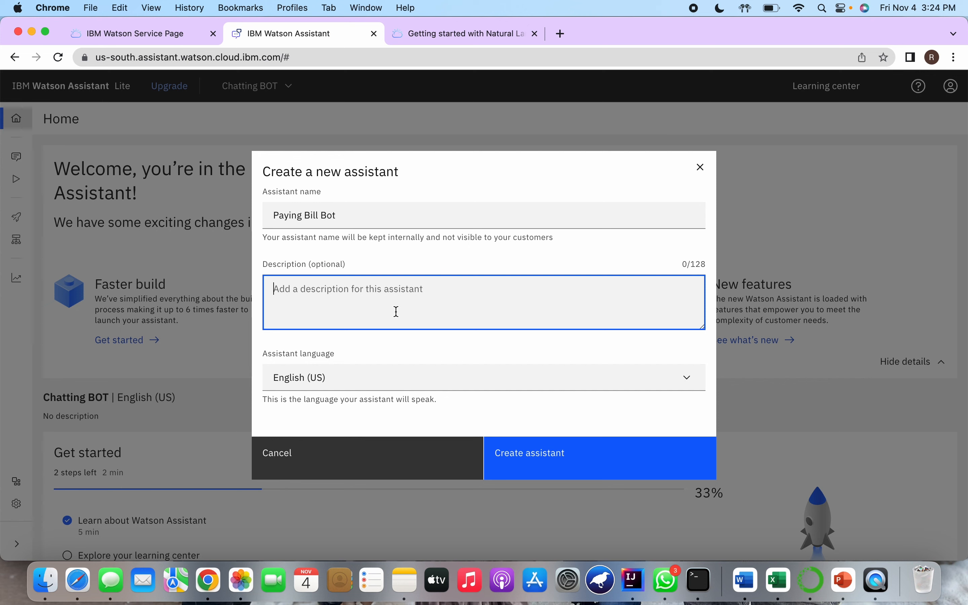
text(it can )
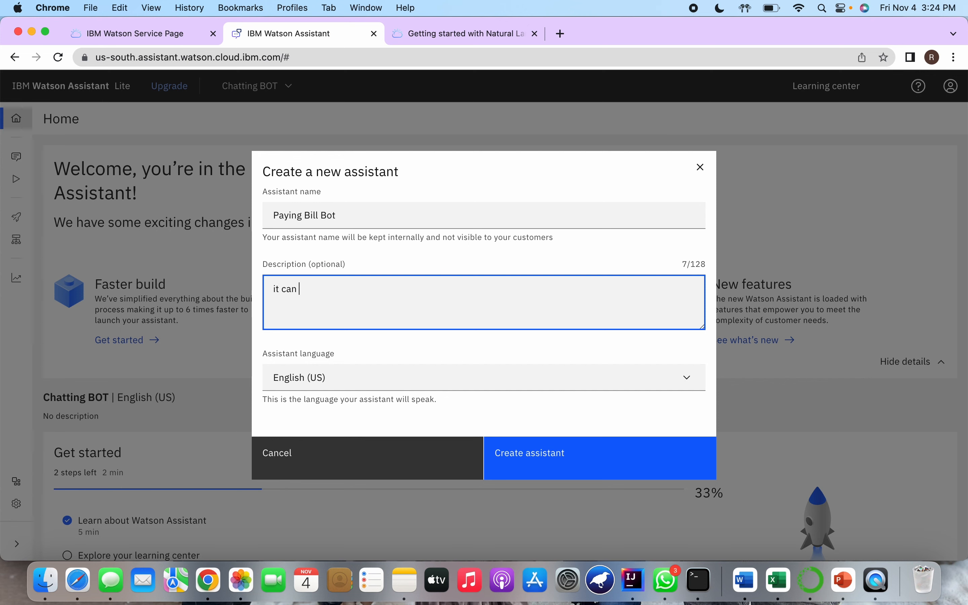
text(pay bills)
click(562, 454)
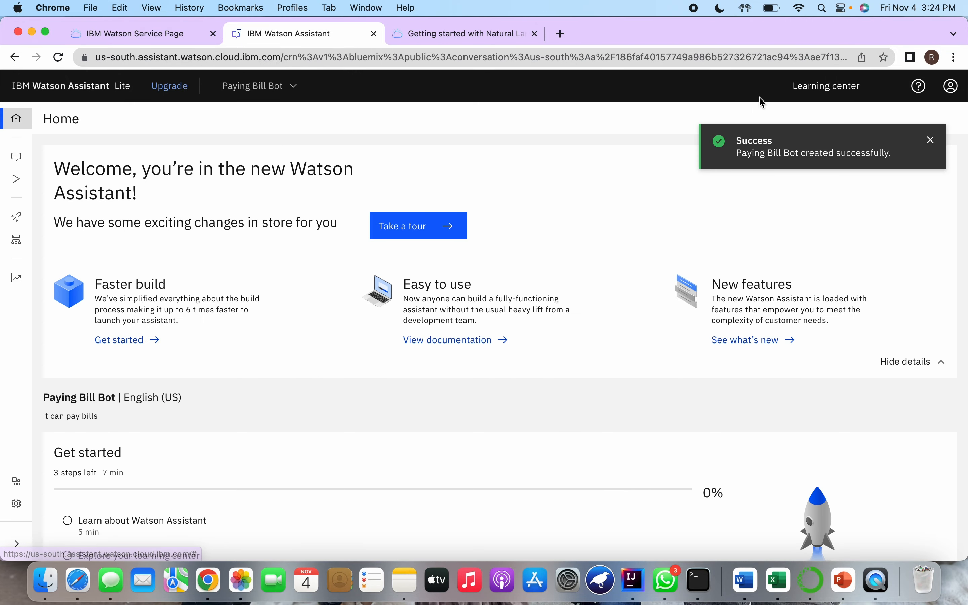
Look over the assistant list, the navigation entries, and the Get started and Create a conversation tasks on the Home page
click(283, 96)
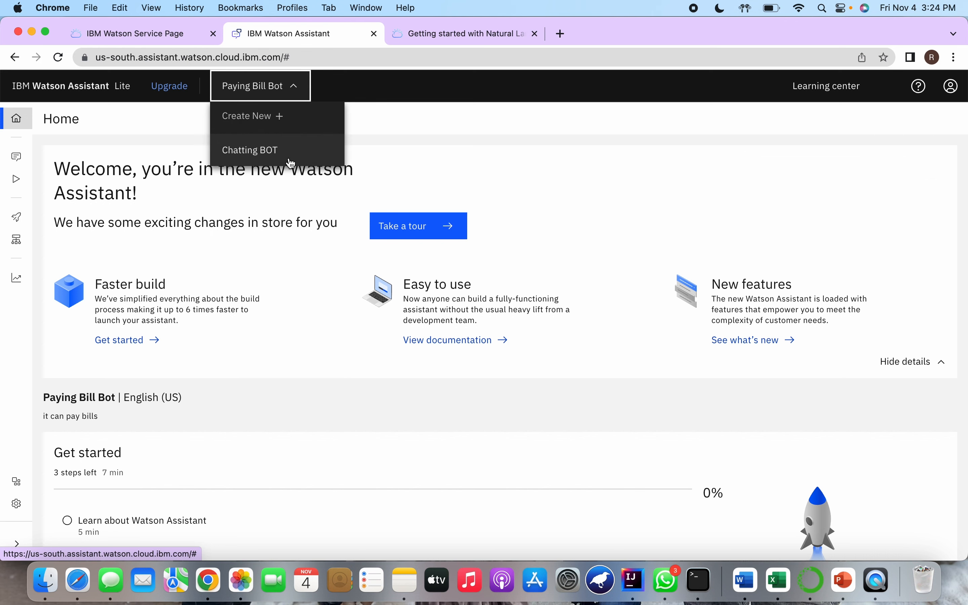
click(282, 88)
scroll(376, 135, down, 1)
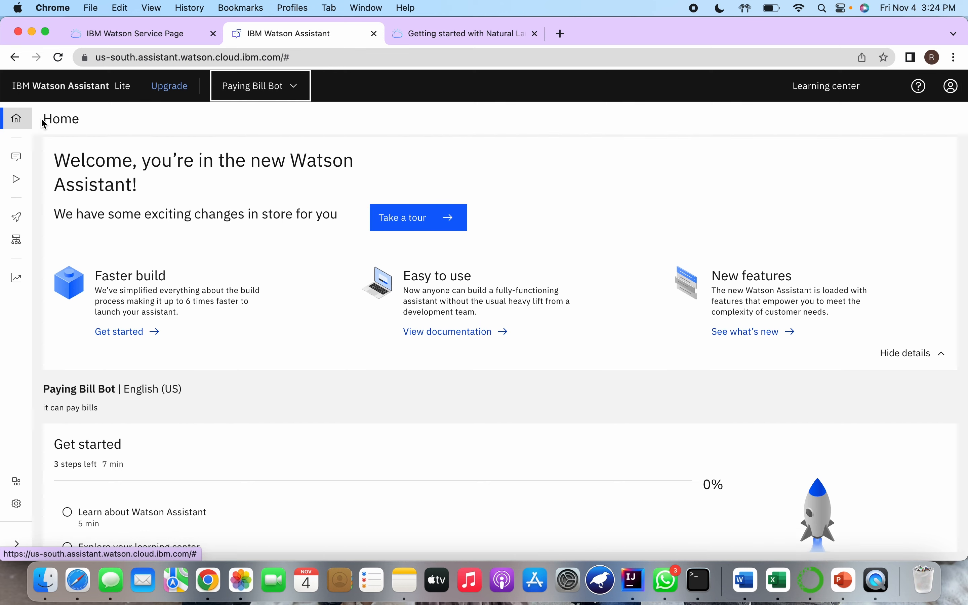
mouse_move(2, 149)
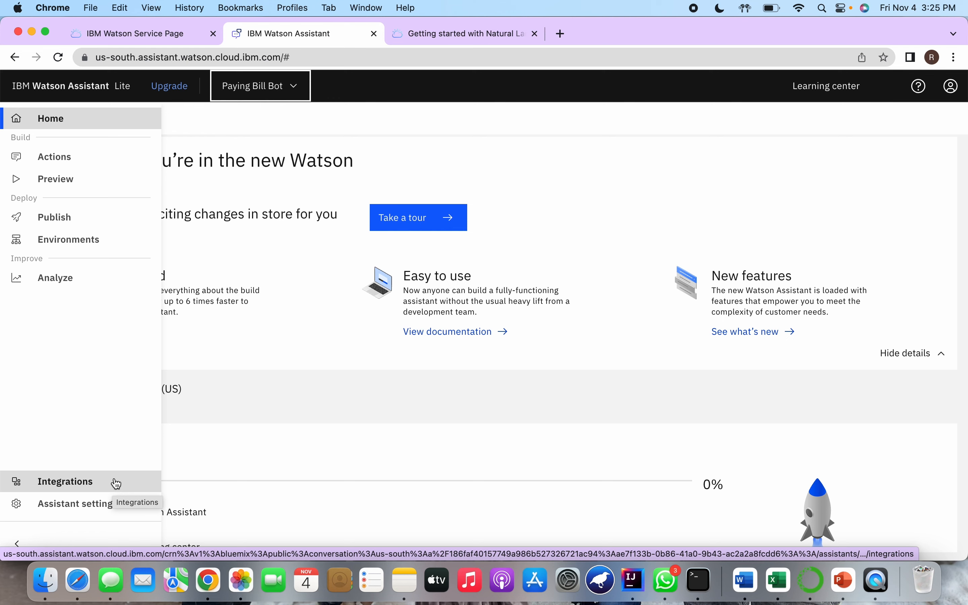
scroll(259, 343, down, 2)
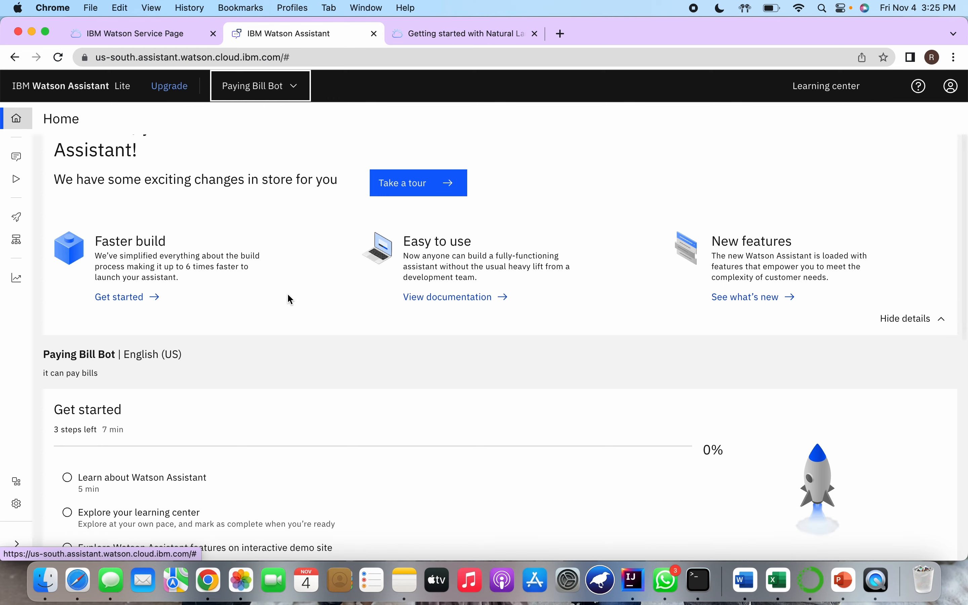
scroll(297, 281, down, 1)
scroll(297, 280, up, 3)
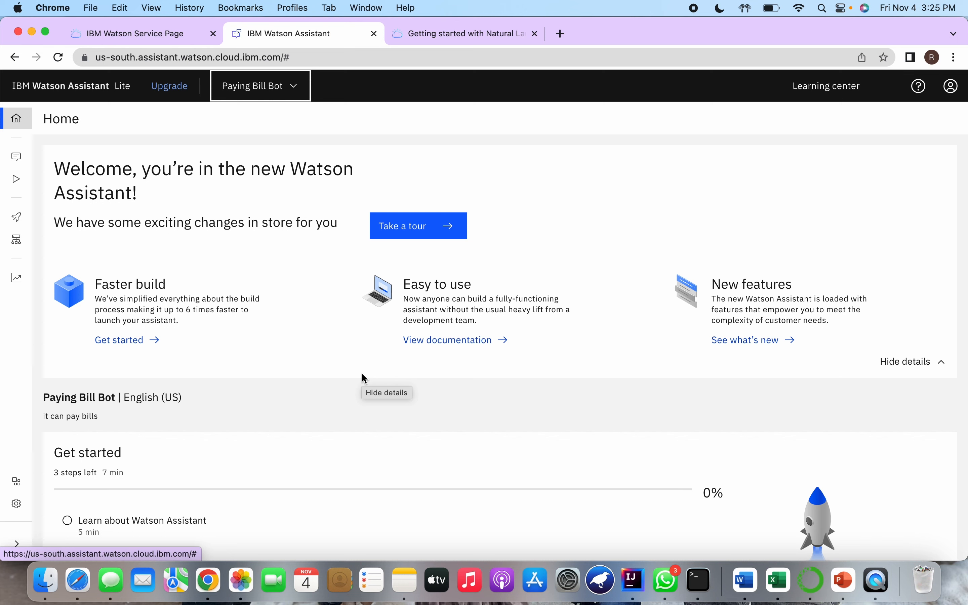
scroll(365, 378, down, 8)
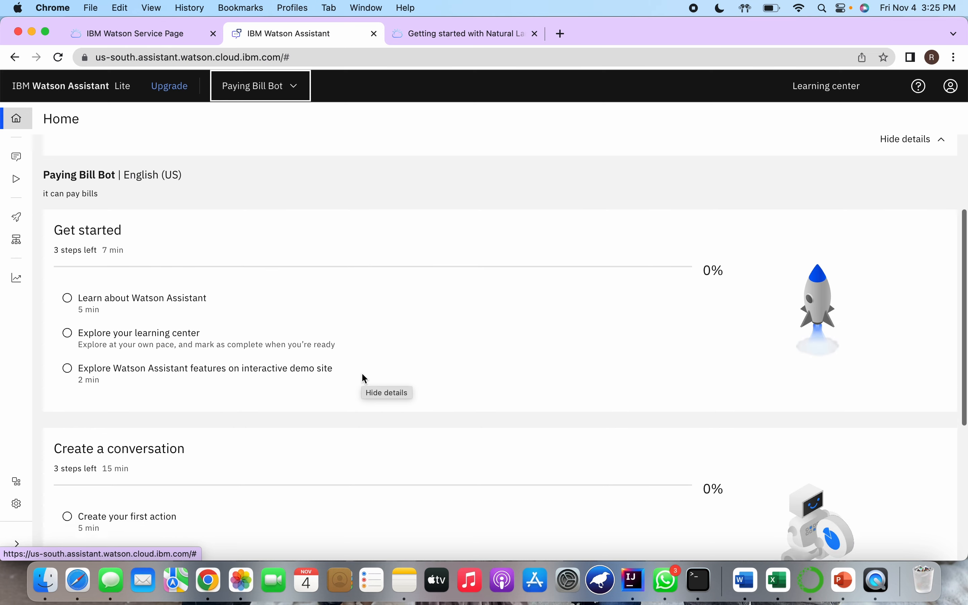
scroll(312, 214, up, 2)
scroll(152, 238, down, 2)
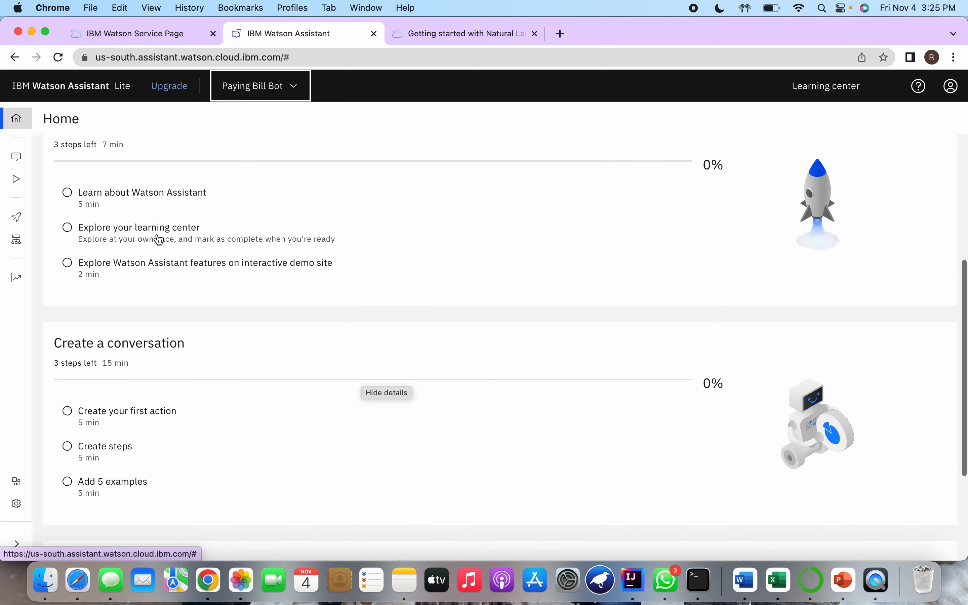
scroll(220, 263, up, 7)
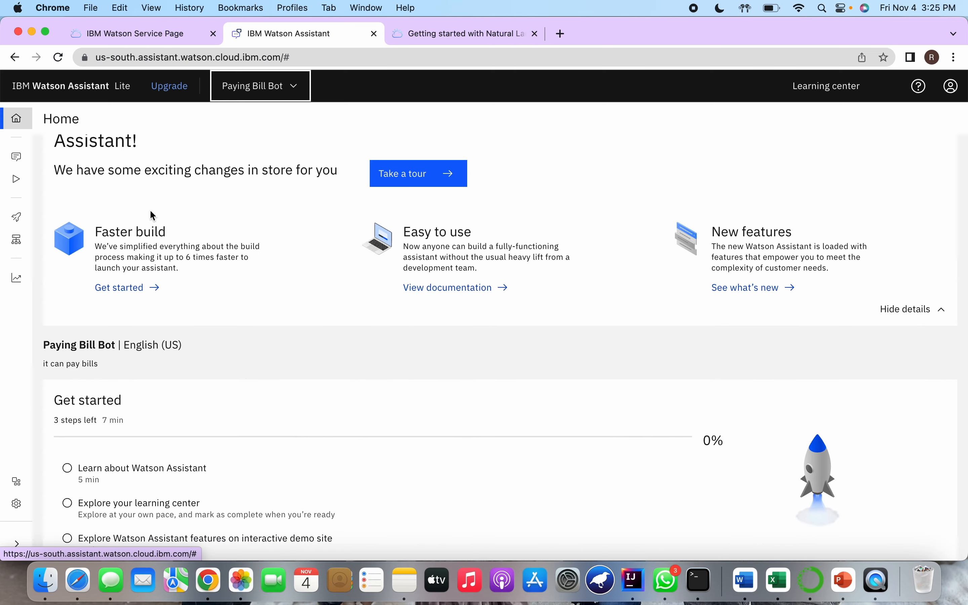
scroll(150, 214, up, 1)
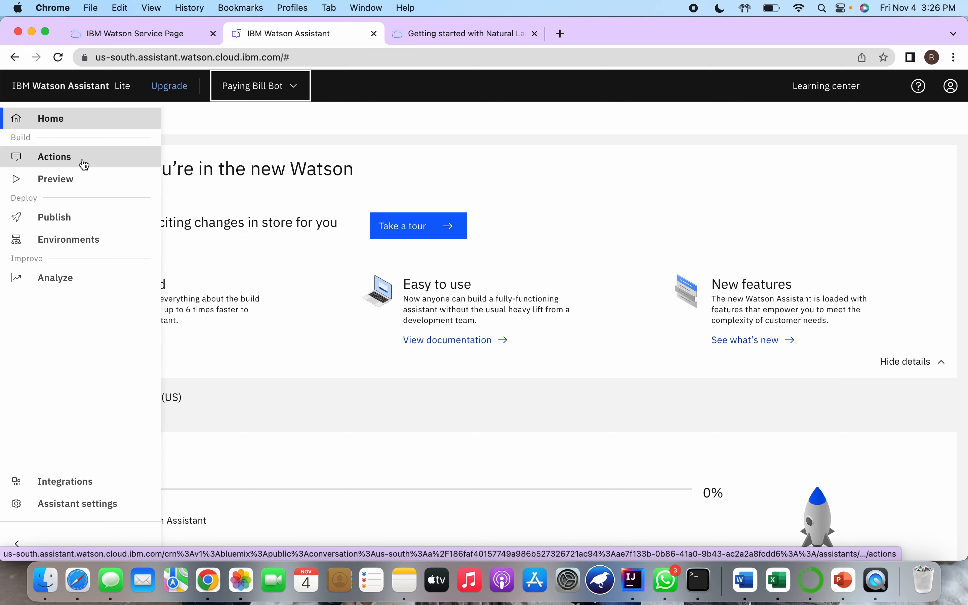
Open the Actions page and compare the actions set by the assistant with the ones created by you
click(85, 164)
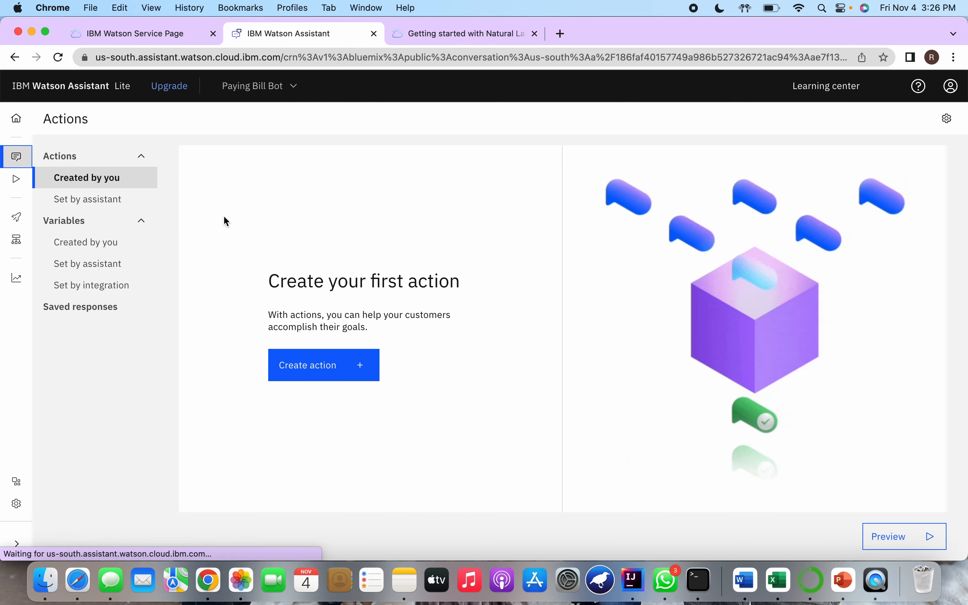
click(107, 205)
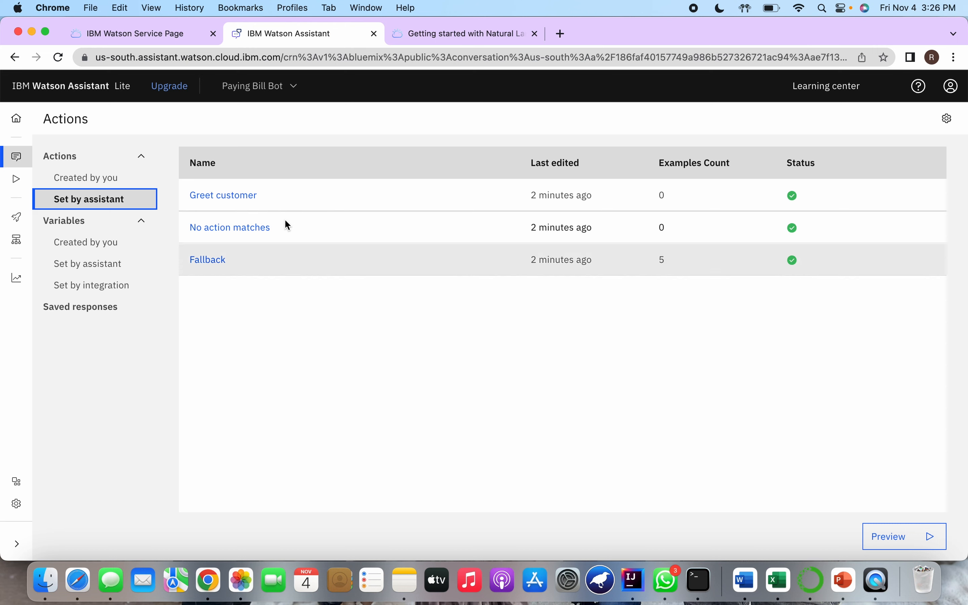
click(121, 182)
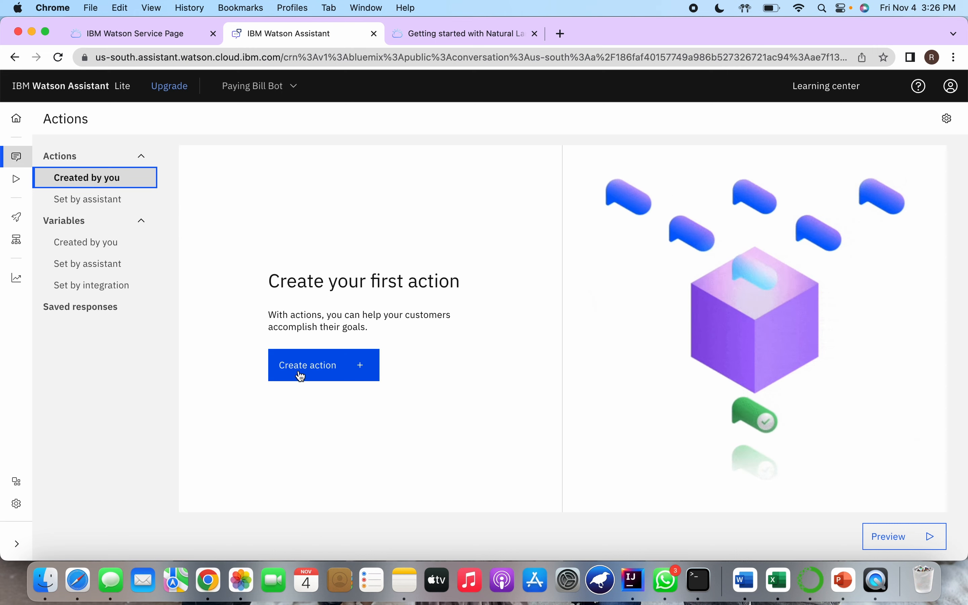
Create an action from scratch that starts when the customer says "Hi"
click(329, 365)
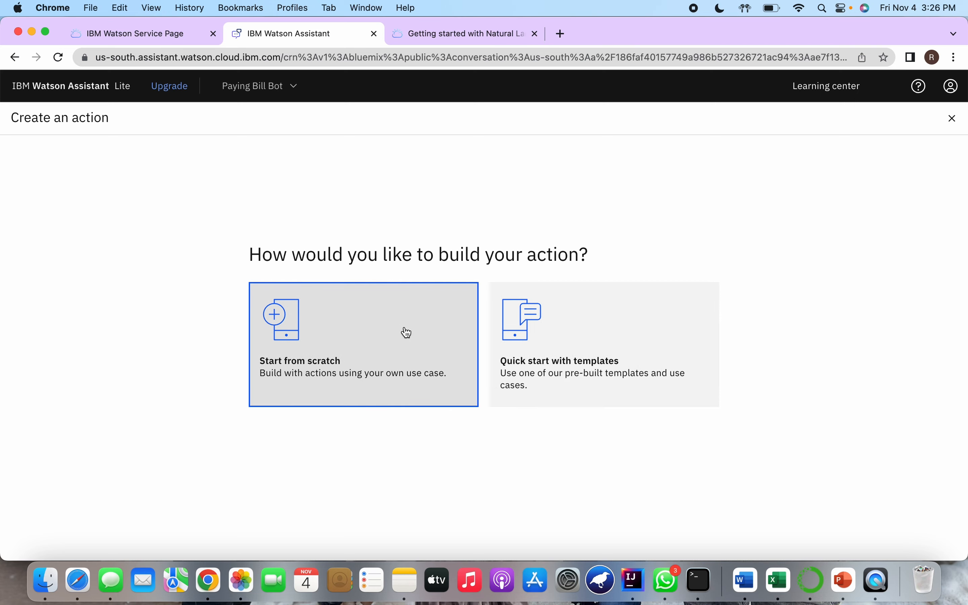
click(406, 332)
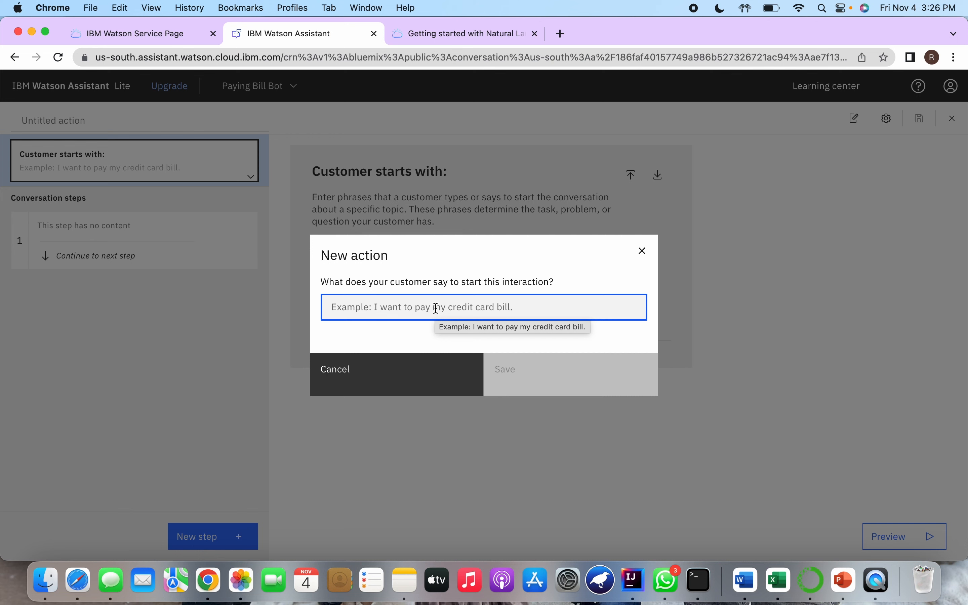
text(Hi)
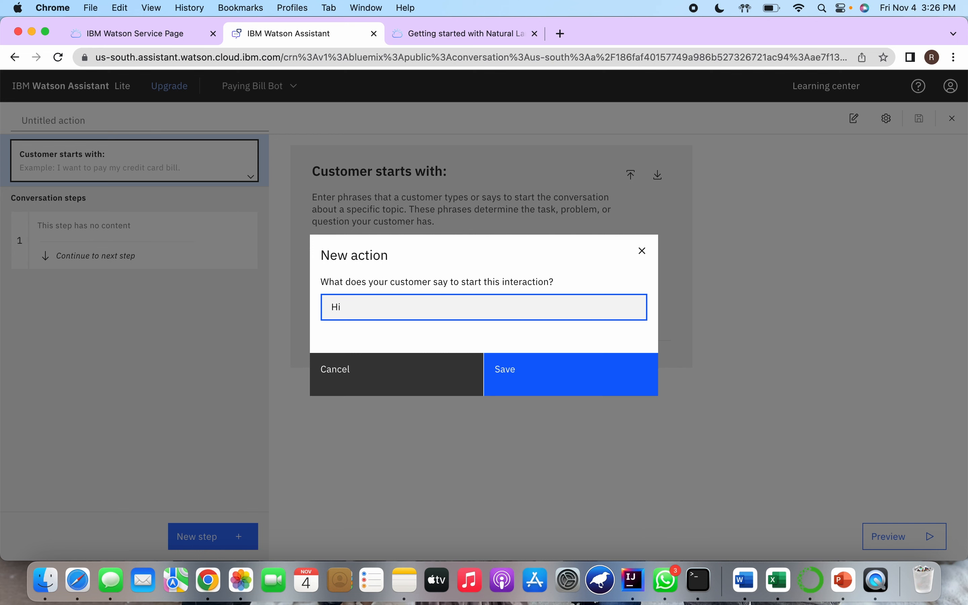
key(Return)
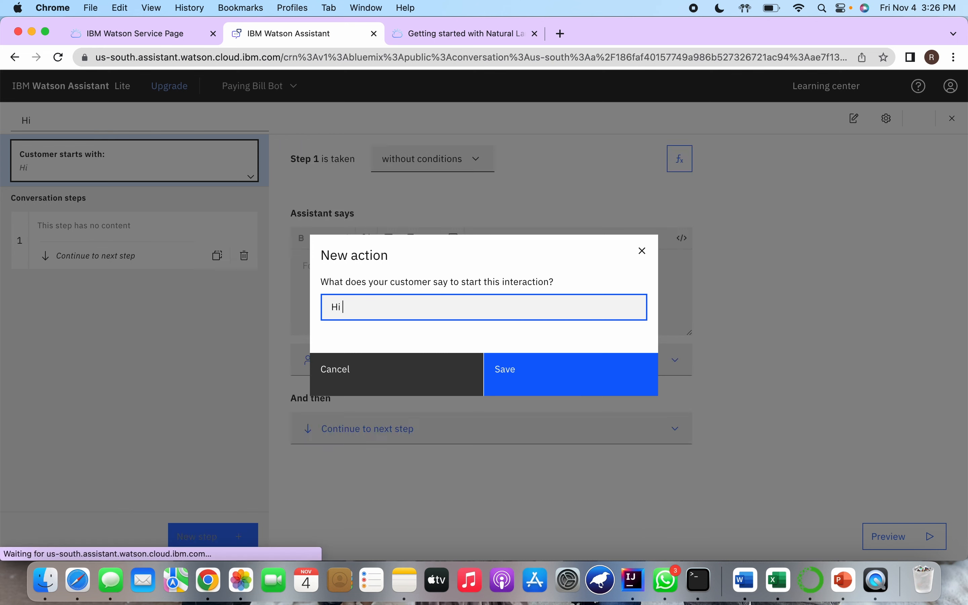
Examine the action's "Customer starts with" section, including its step summary and phrase fields
click(148, 180)
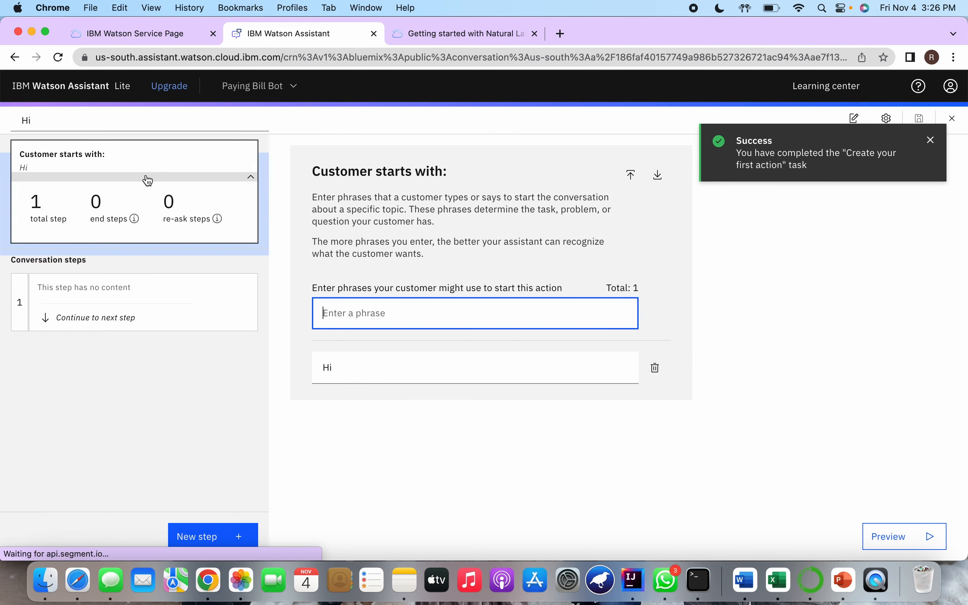
click(162, 164)
click(223, 181)
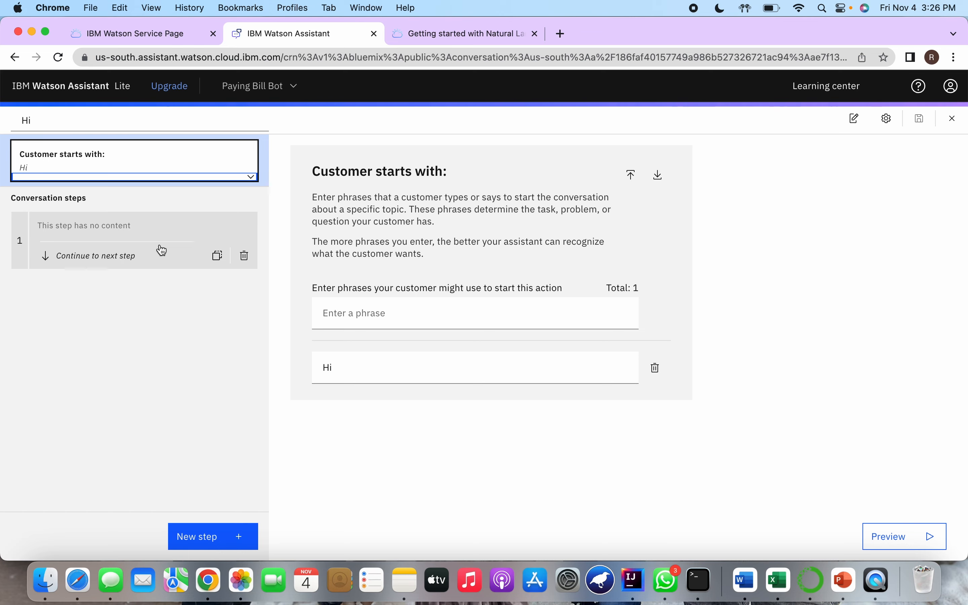
click(374, 314)
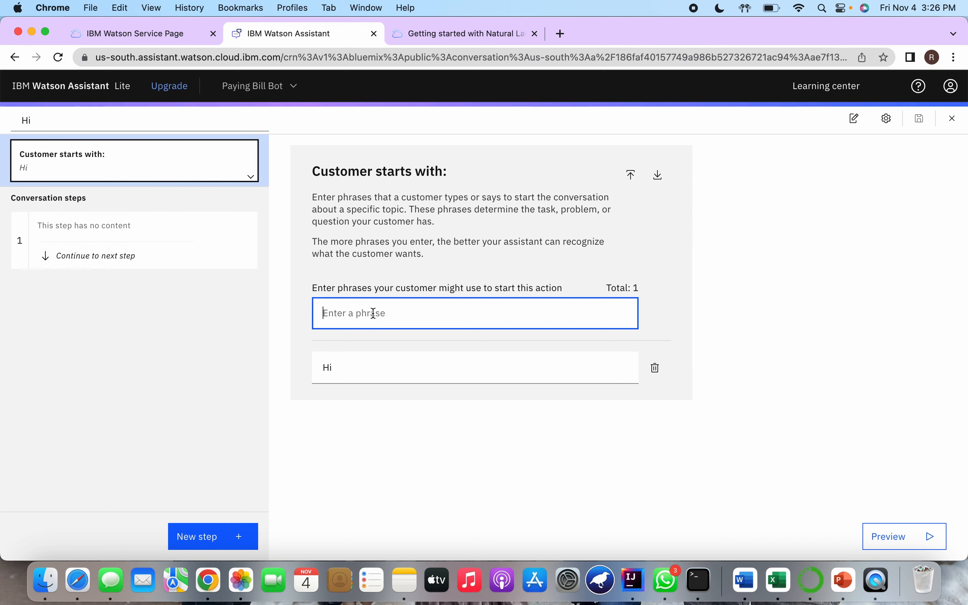
click(345, 368)
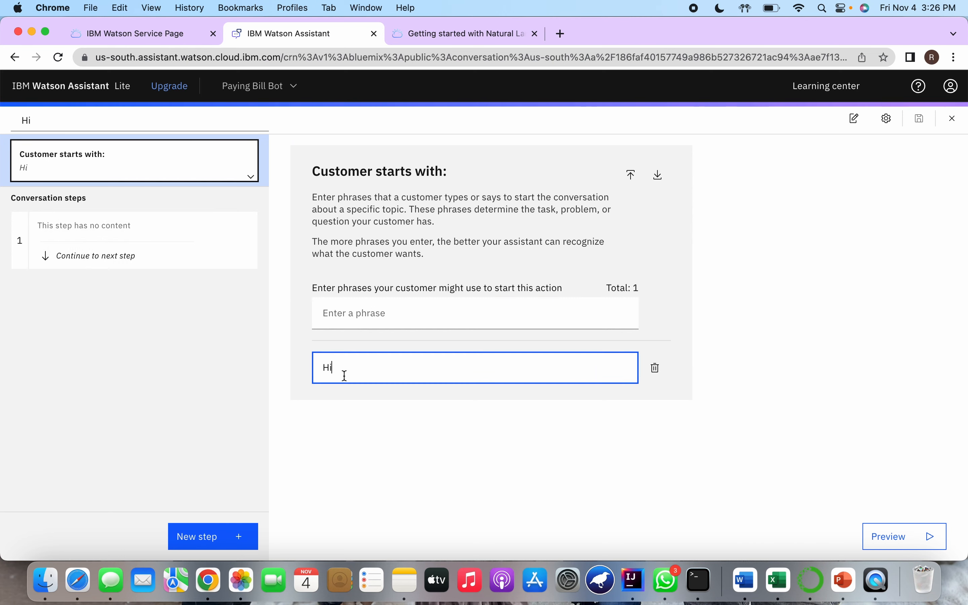
click(386, 316)
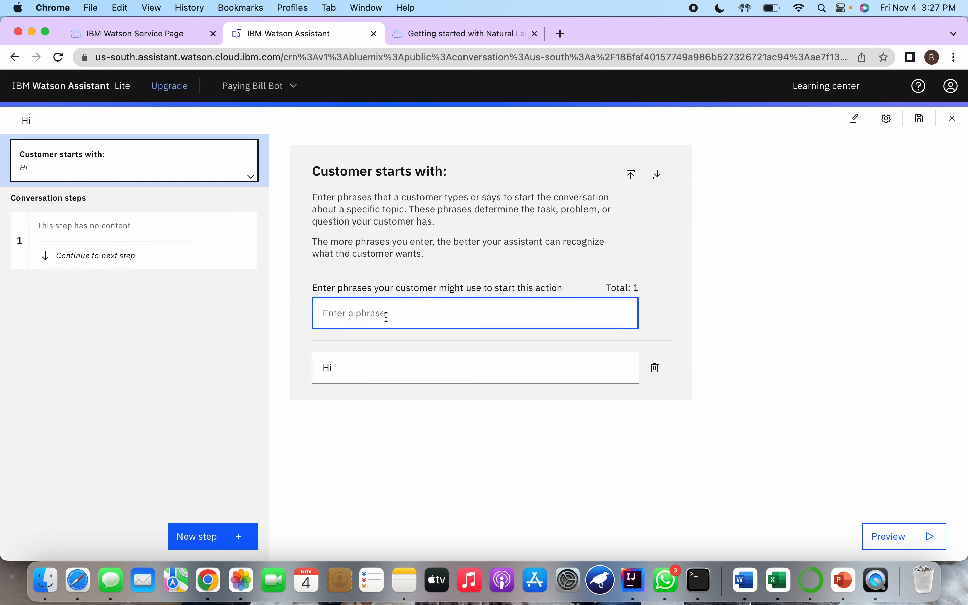
click(372, 361)
click(386, 322)
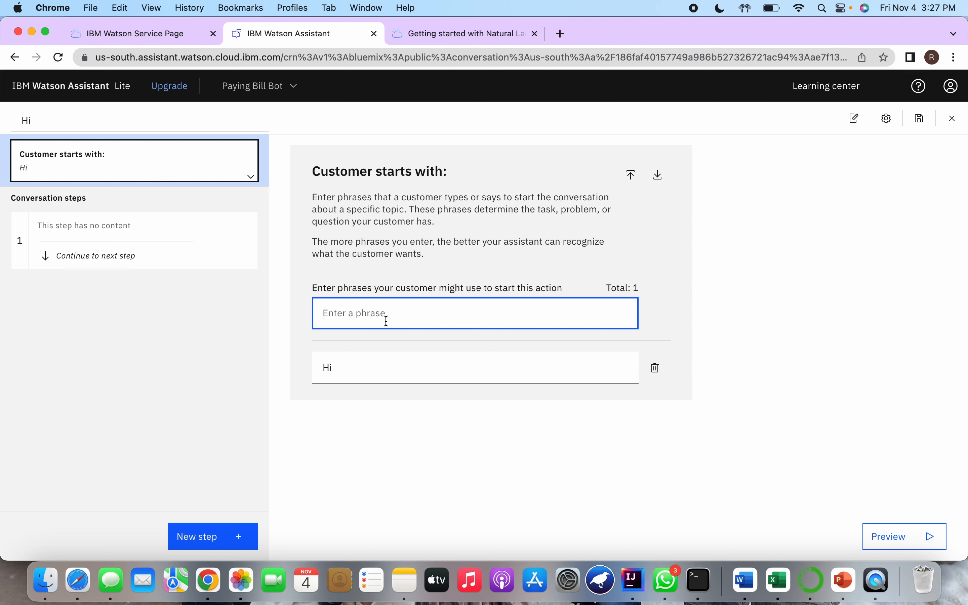
Add "Hello" and "Helo" as further customer phrases that start the Hi action
click(82, 225)
click(142, 172)
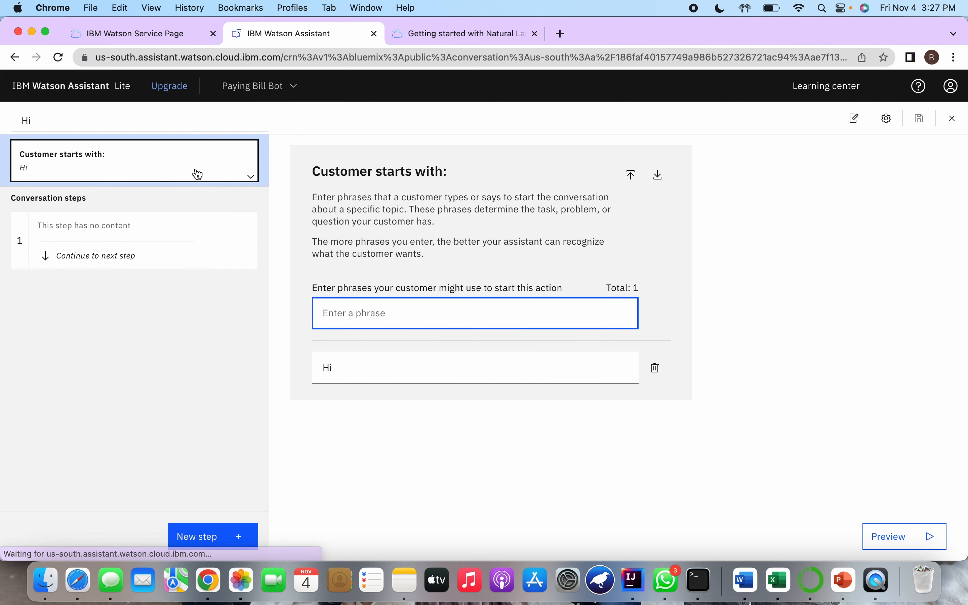
text(Hello)
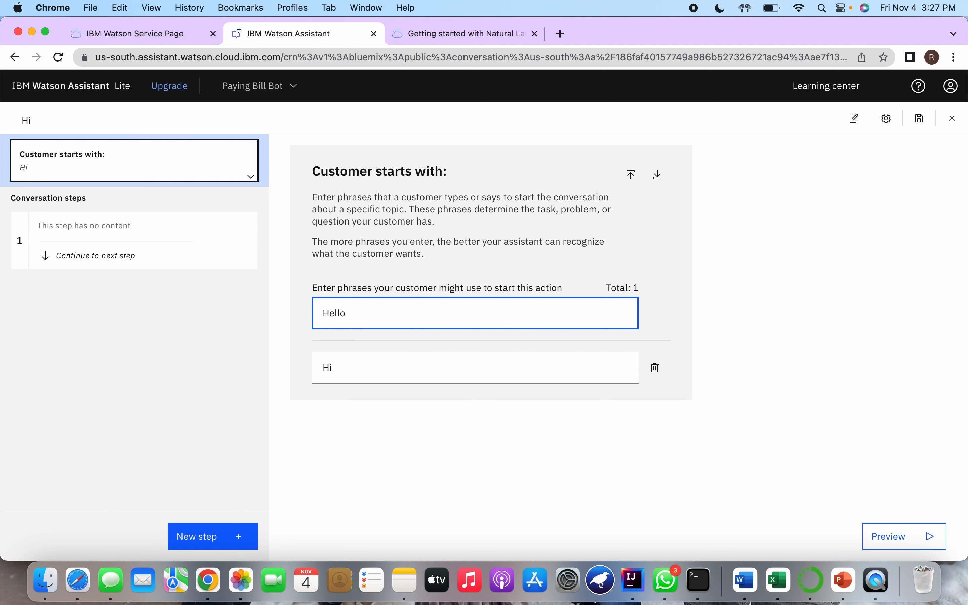
key(Return)
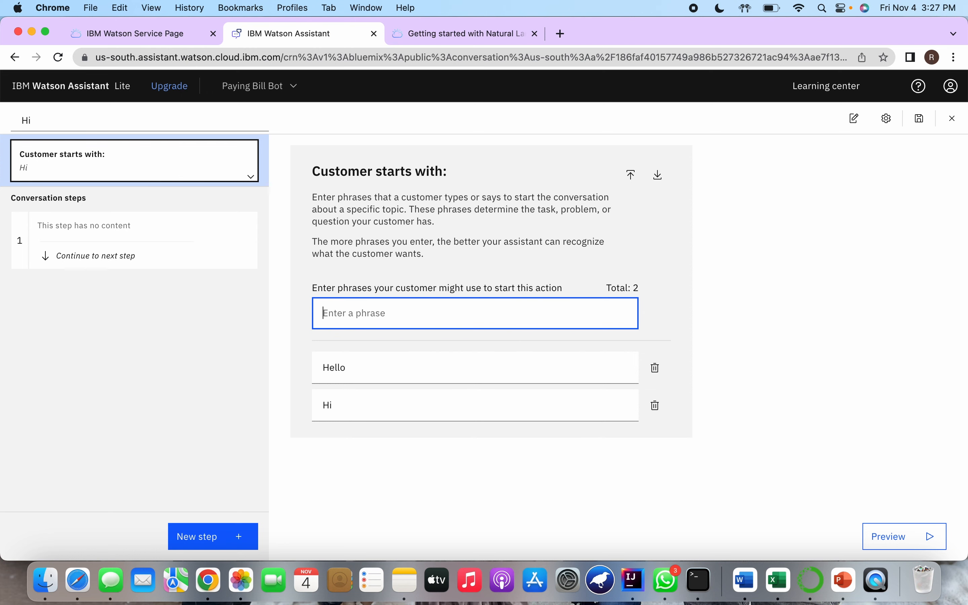
text(Helo)
key(Return)
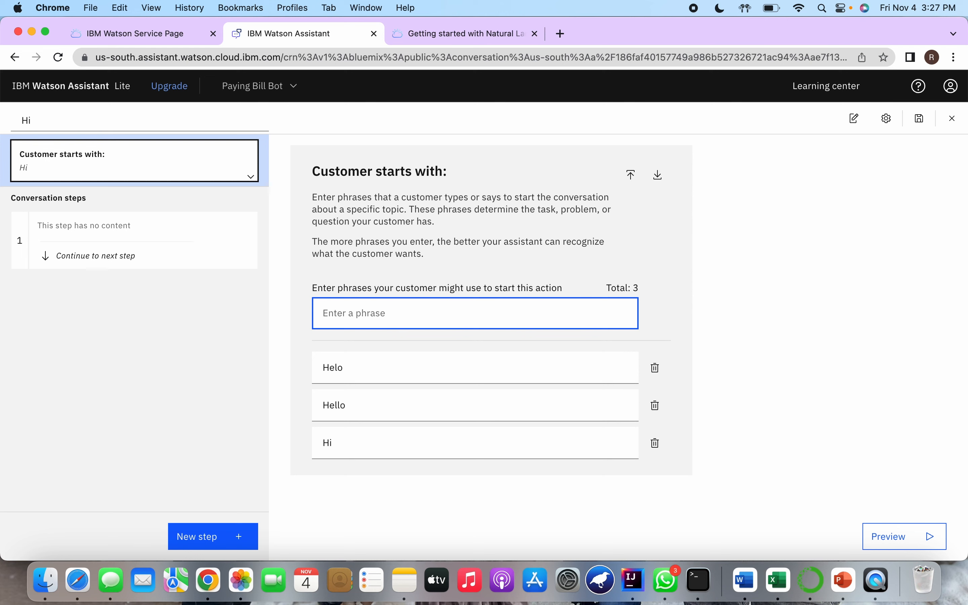
Make step 1 of the Hi action say "Hi Hope you are doing good" and save the action
click(151, 226)
click(155, 170)
click(143, 223)
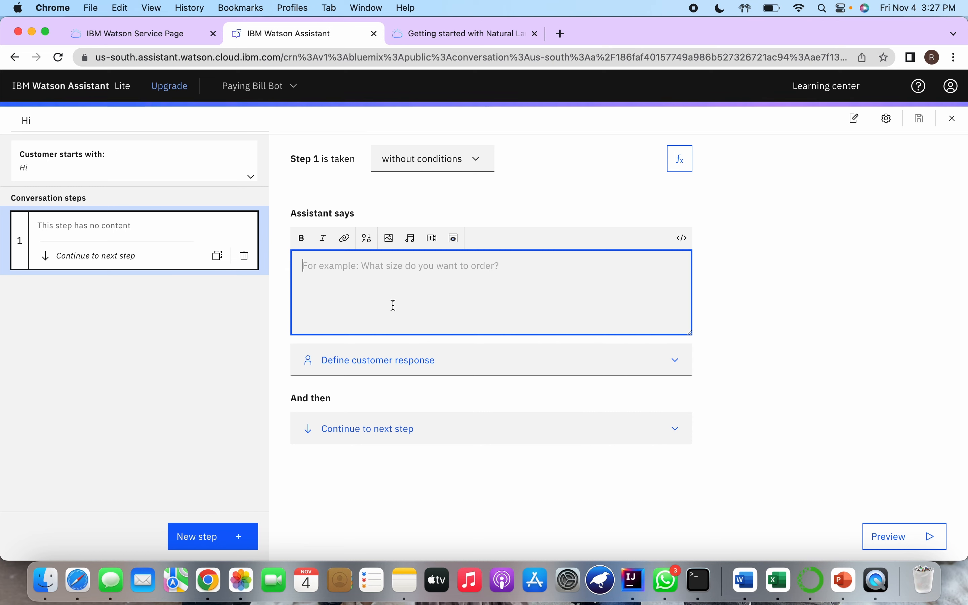
text(Hi )
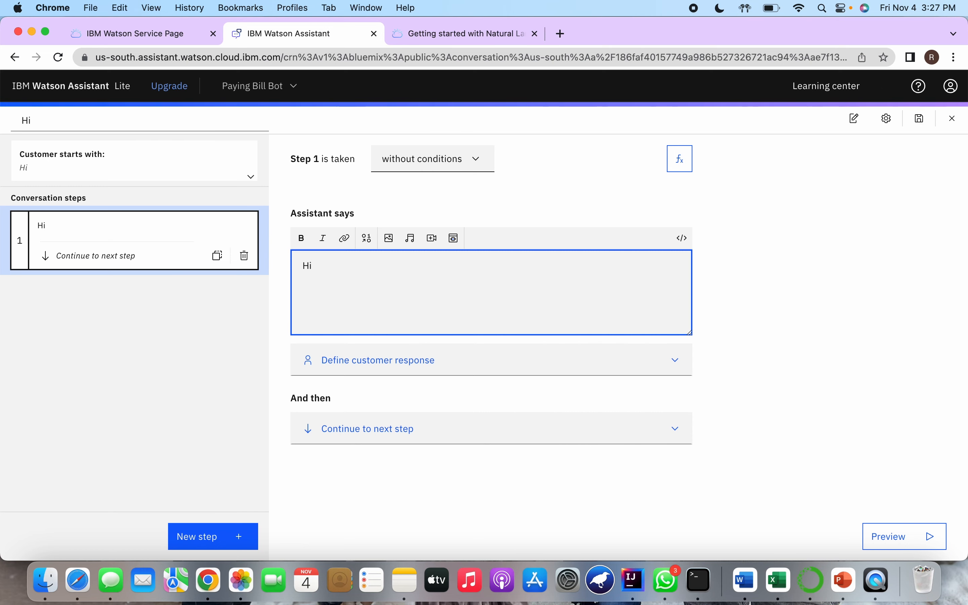
text(H)
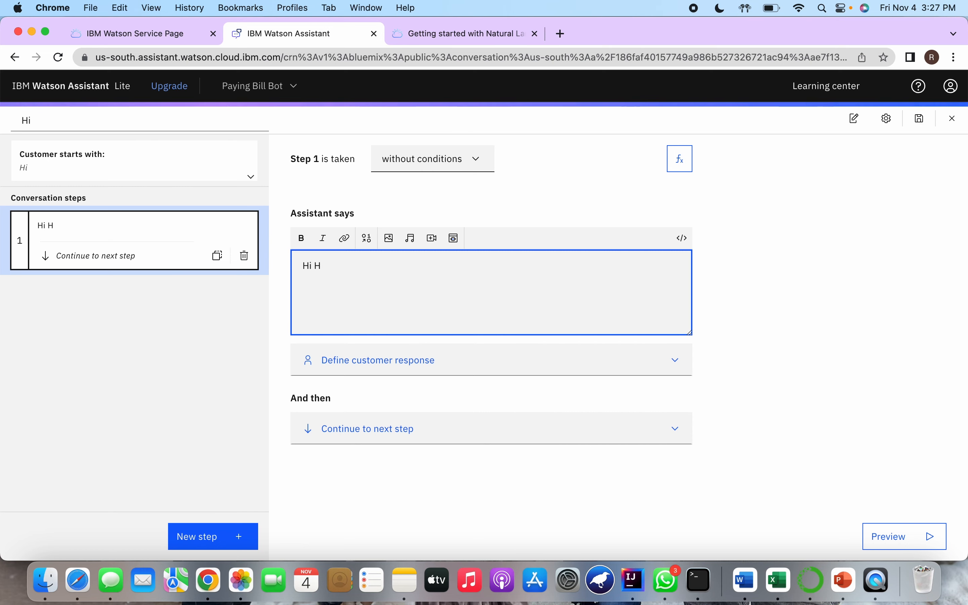
text(ope you ar)
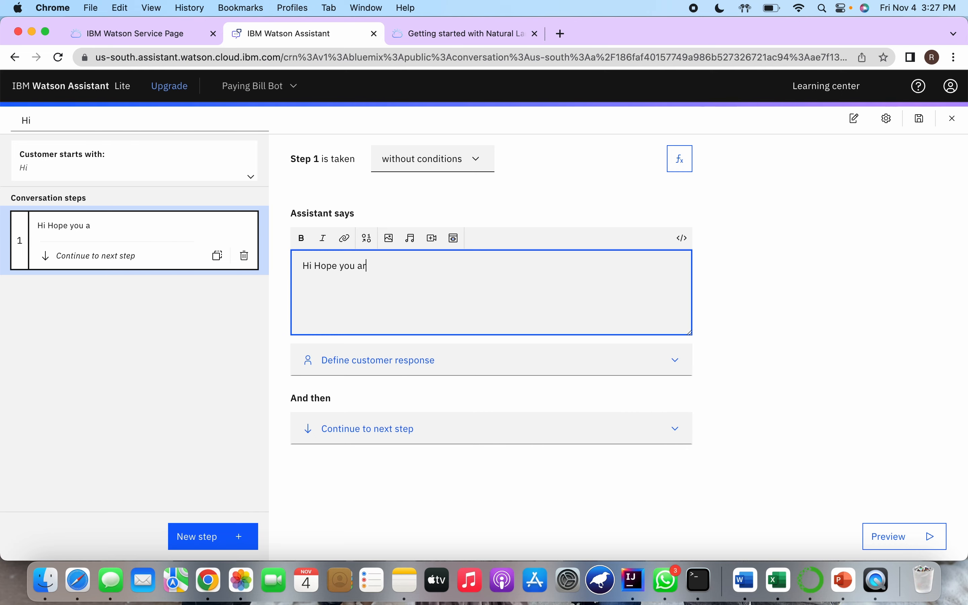
text(e doing good)
click(919, 121)
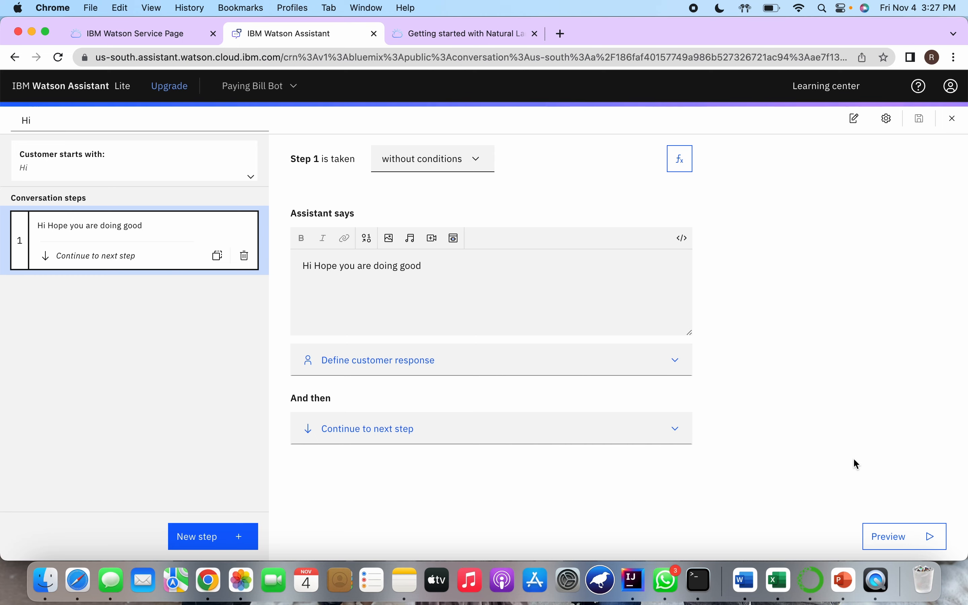
Preview the assistant and send it the message "Hi" to test the greeting action
click(900, 537)
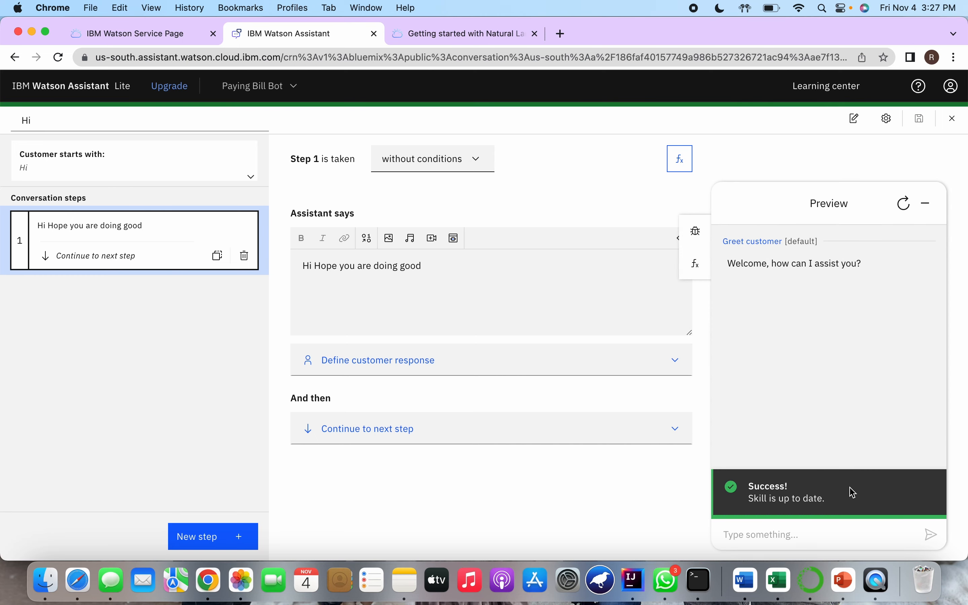
click(775, 527)
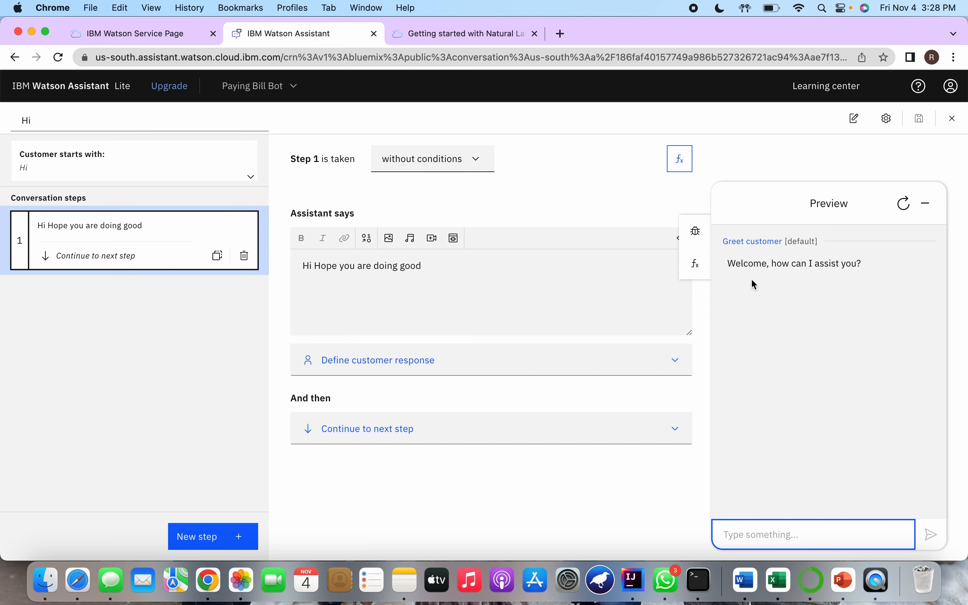
mouse_move(727, 268)
mouse_down()
mouse_move(903, 266)
mouse_move(771, 260)
mouse_move(735, 270)
mouse_up()
click(903, 267)
click(740, 402)
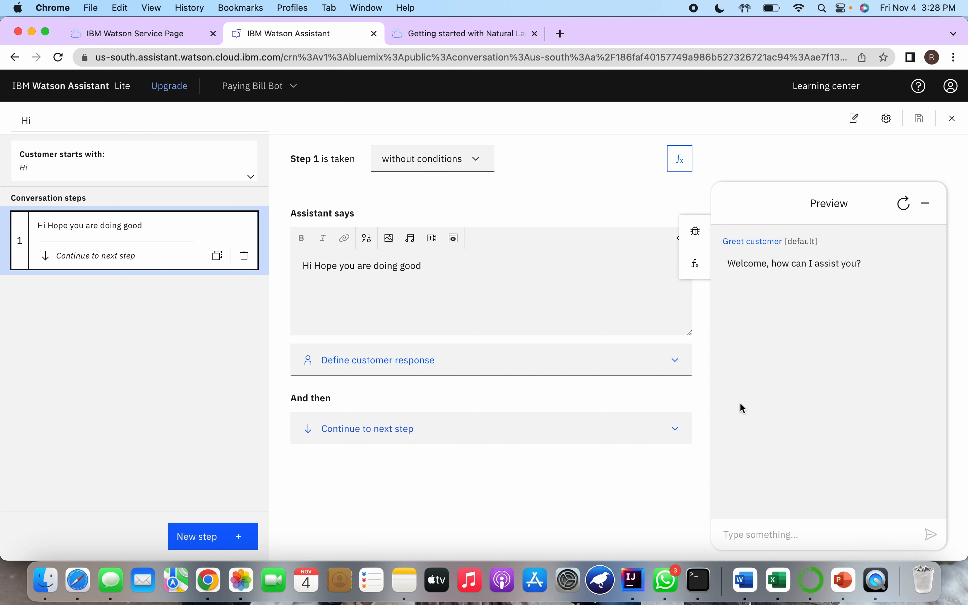
click(767, 530)
text(Hi)
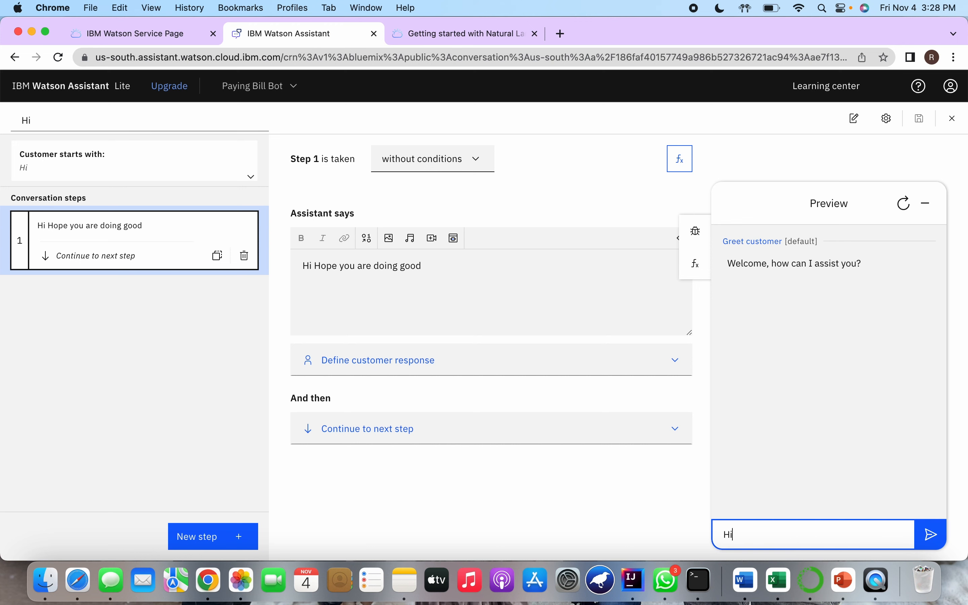
key(Return)
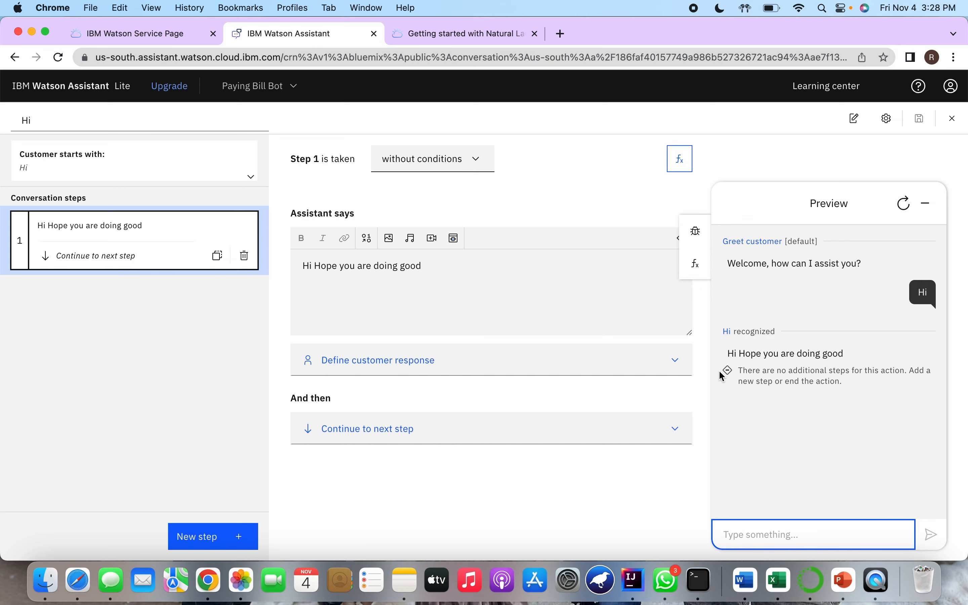
Compare the assistant's reply in the preview with the text defined in step 1, and close the preview
drag(724, 357, 858, 359)
click(858, 358)
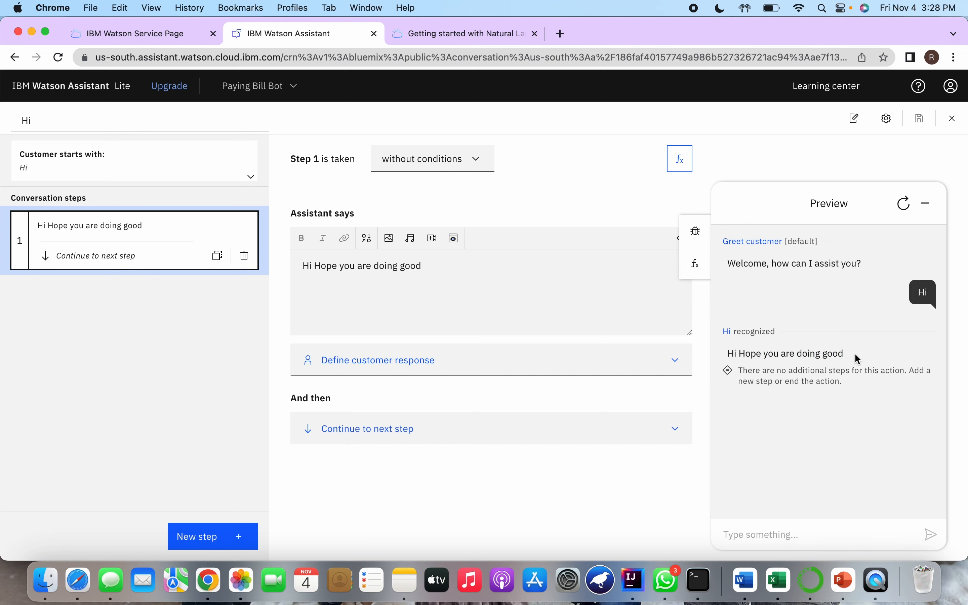
click(304, 265)
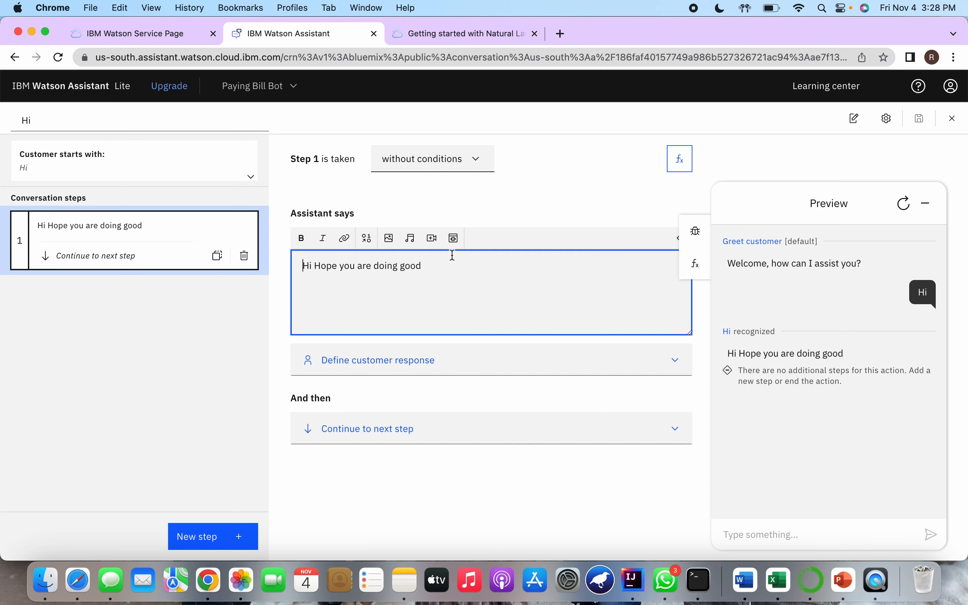
drag(303, 265, 409, 268)
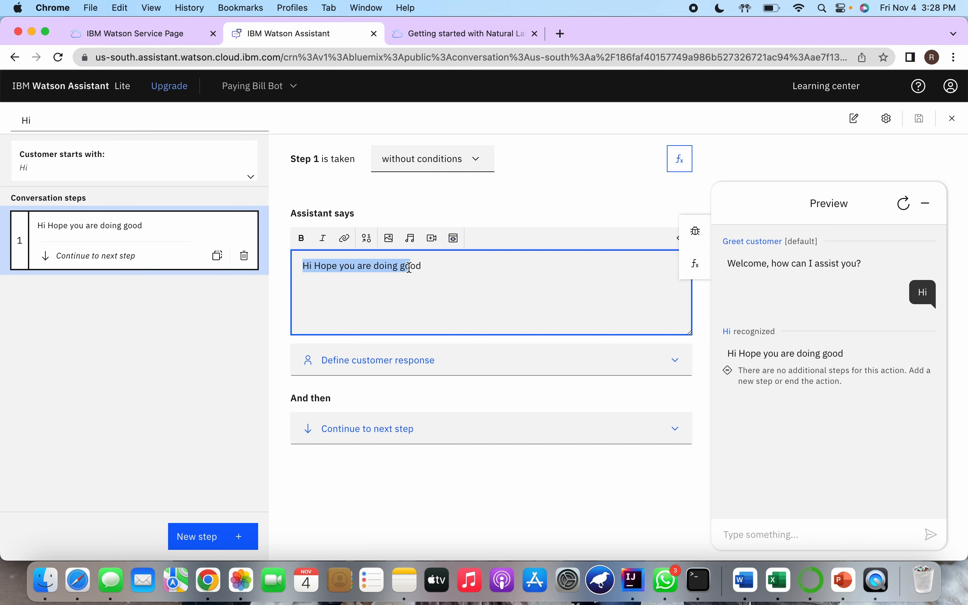
click(410, 267)
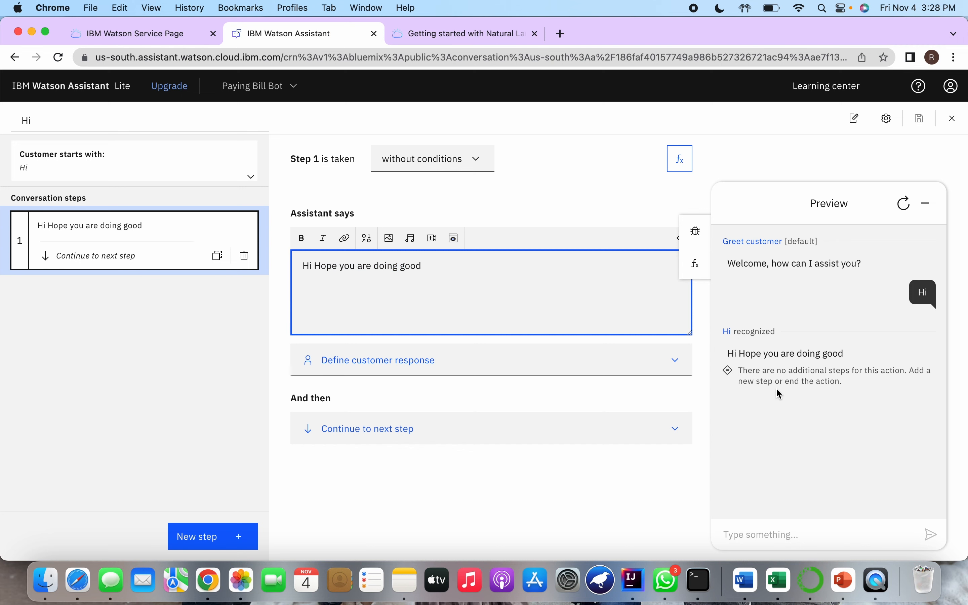
click(802, 399)
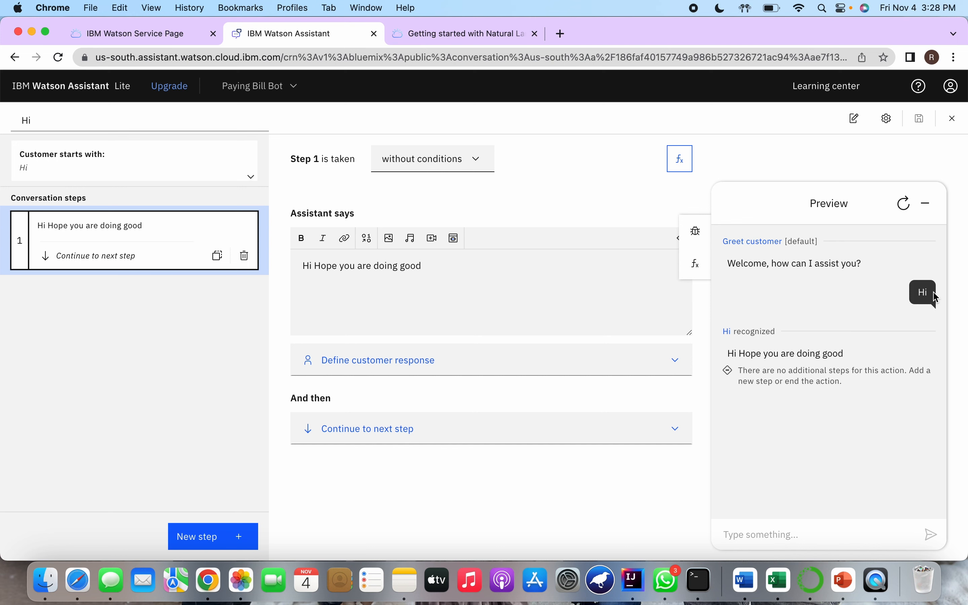
drag(729, 354, 844, 360)
click(843, 360)
click(927, 204)
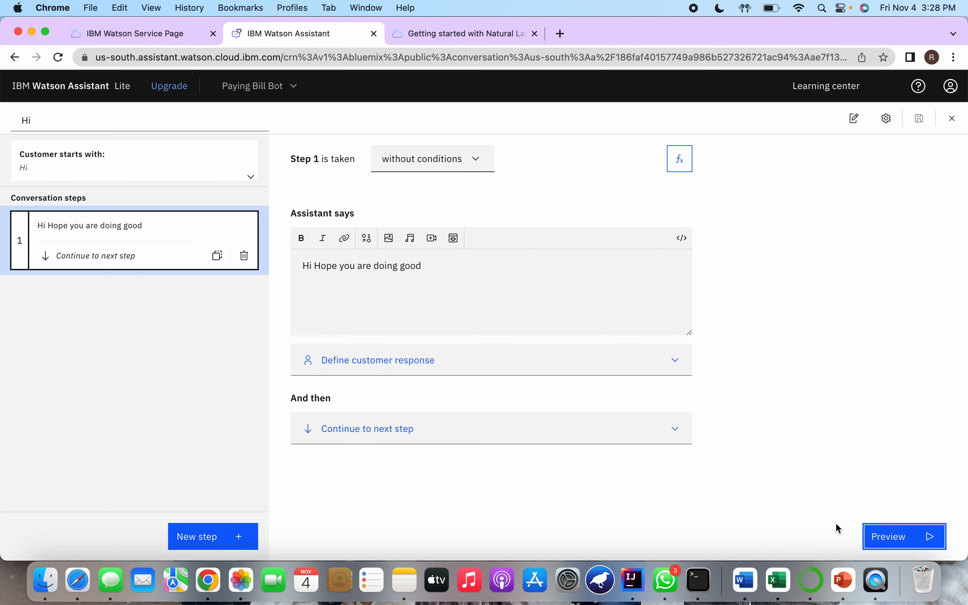
Leave the Hi action and create another action from scratch that starts with "i want to pay my bill"
click(953, 127)
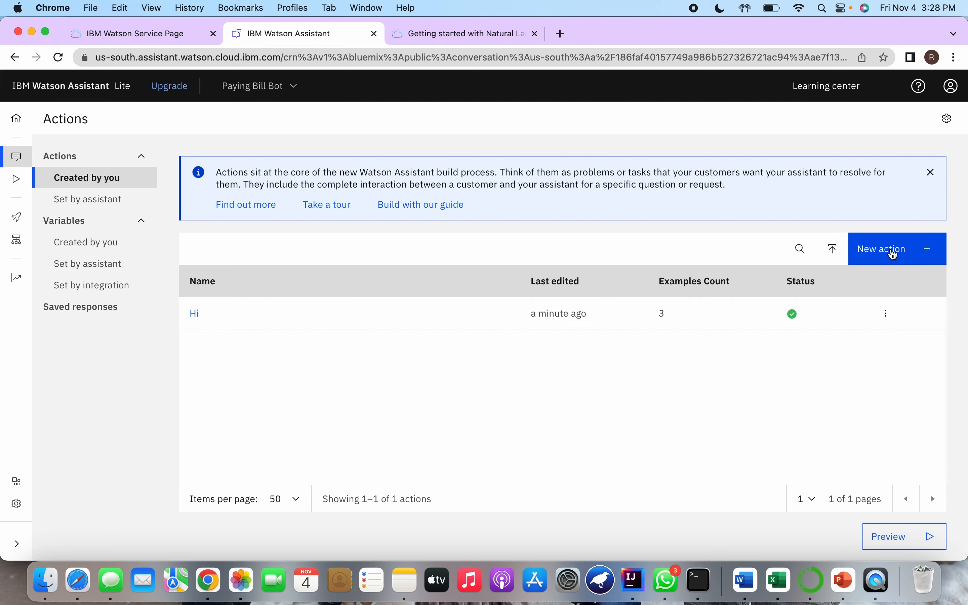
click(894, 254)
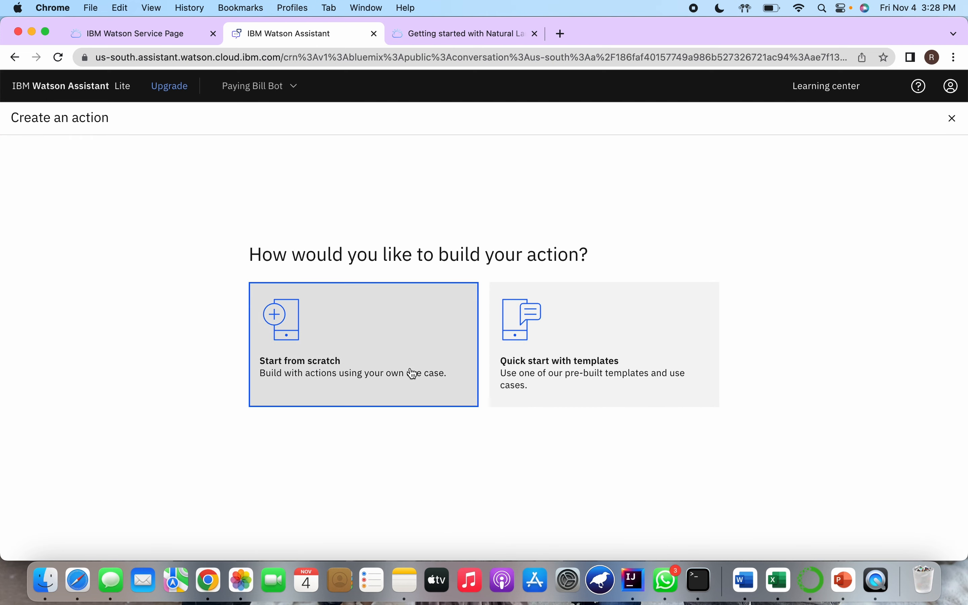
click(414, 374)
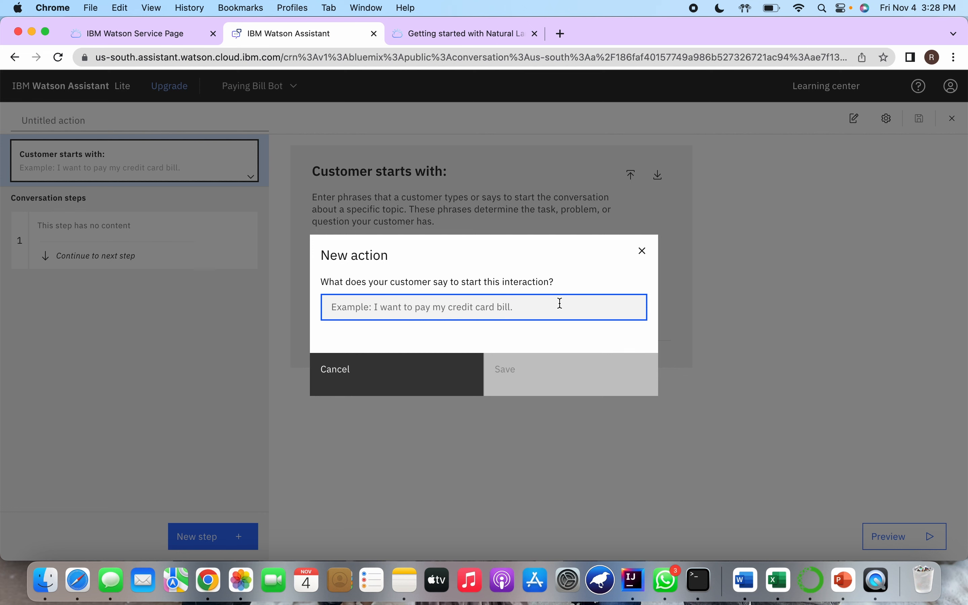
text(I want tp pay)
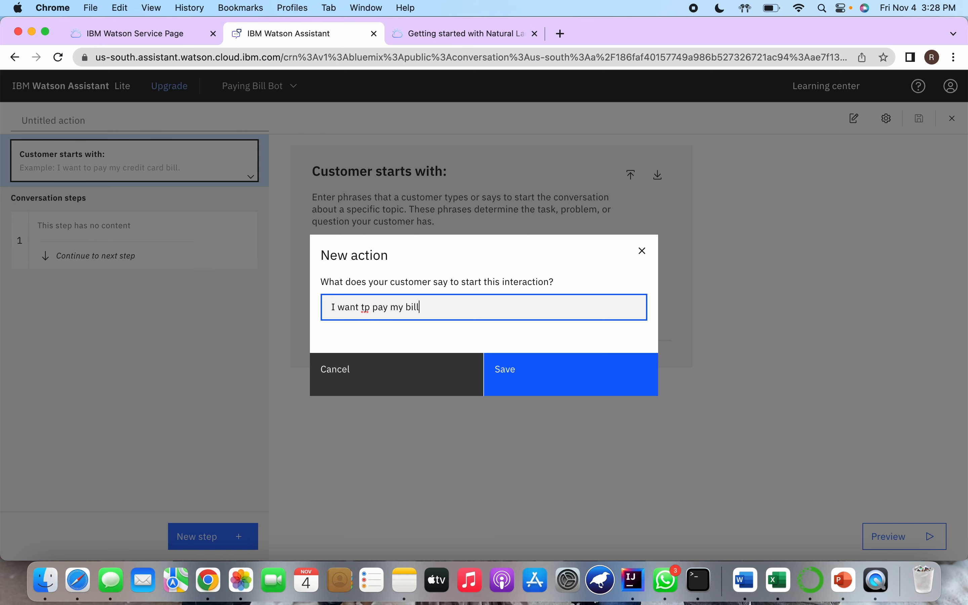
text( my bill)
click(369, 308)
key(BackSpace)
text(o)
click(335, 309)
key(BackSpace)
text(i)
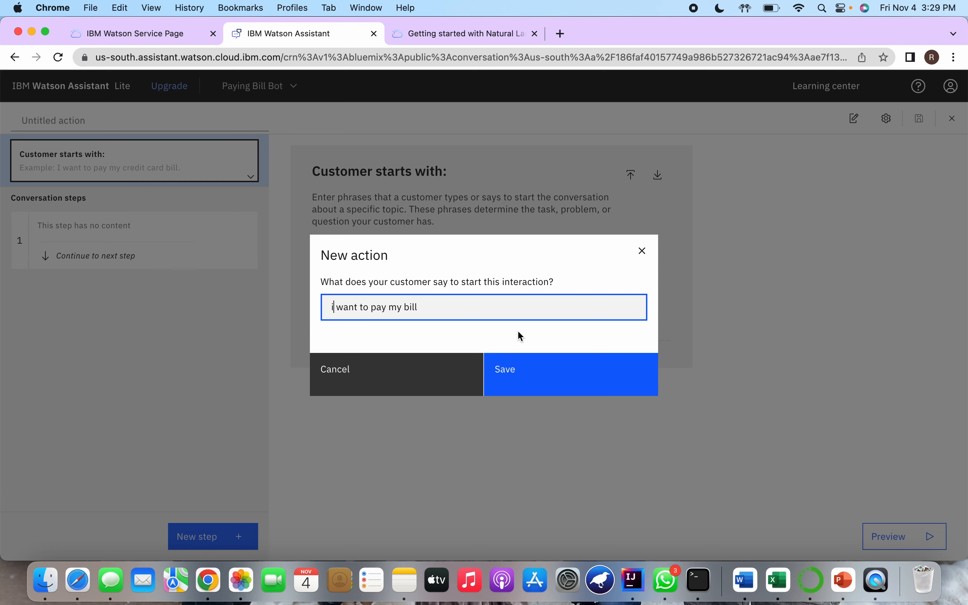
click(518, 372)
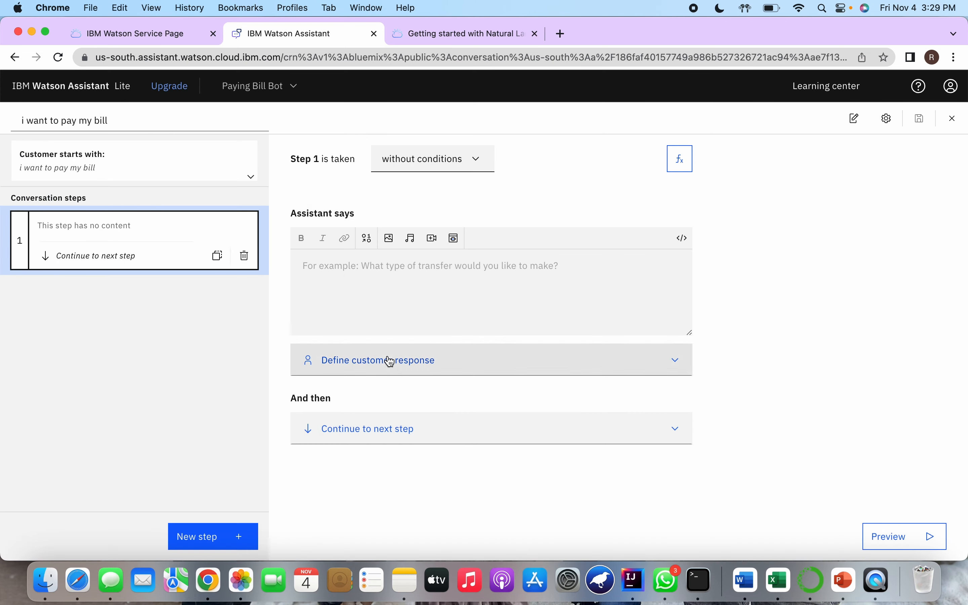
Make step 1 of the bill payment action ask "What type of account we are talking about ?"
click(423, 290)
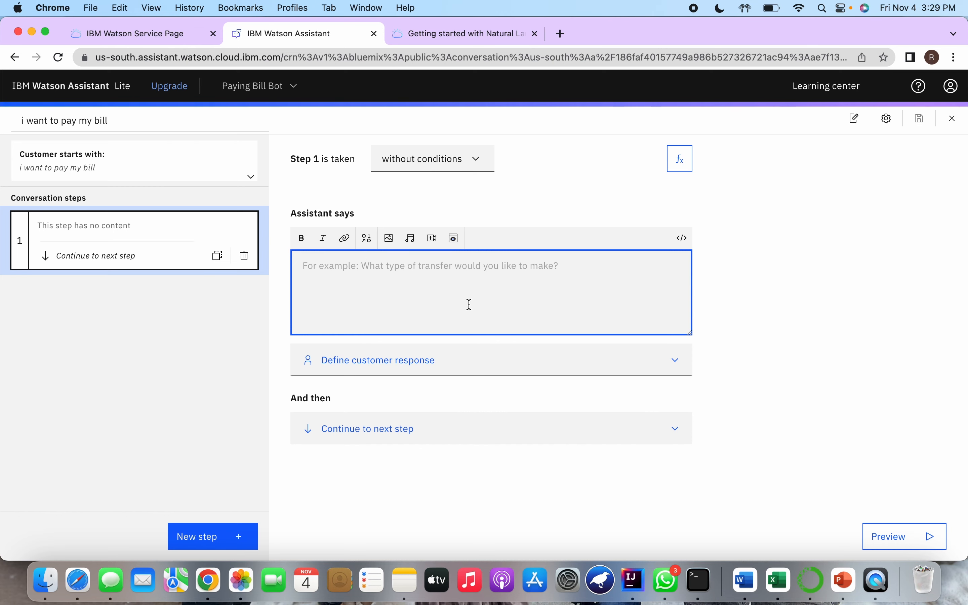
text(What t)
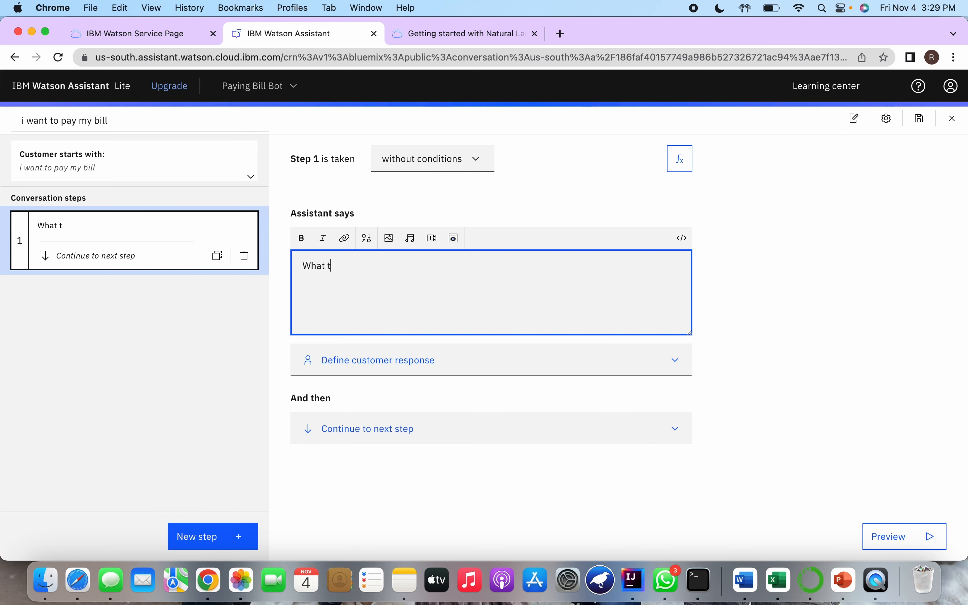
text(ype of tra)
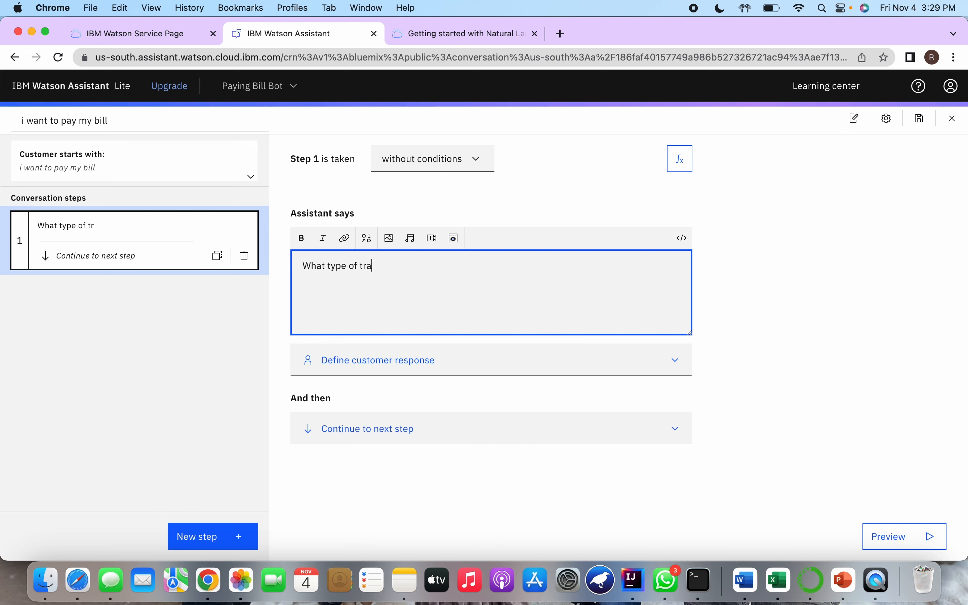
text(nsf)
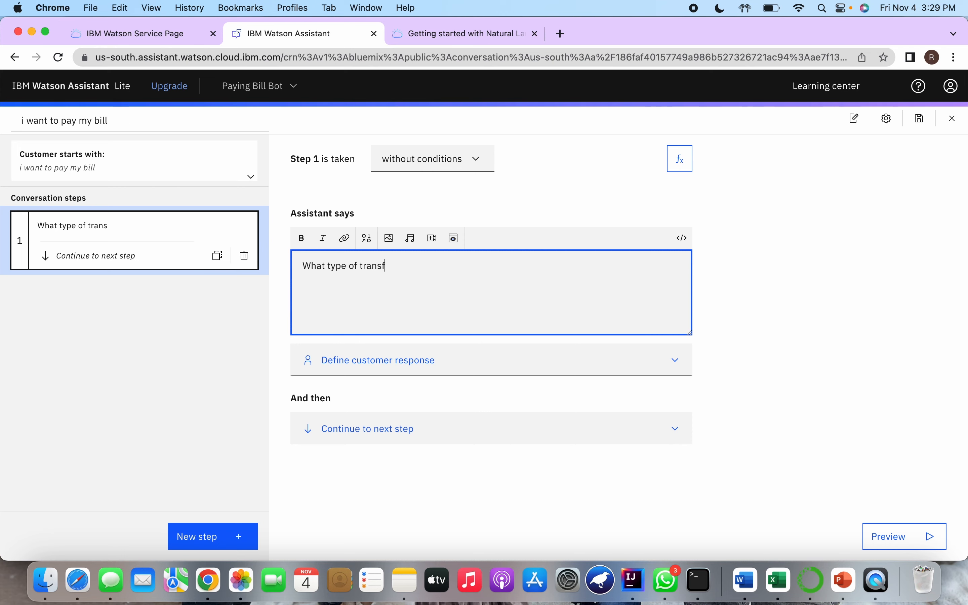
text(er)
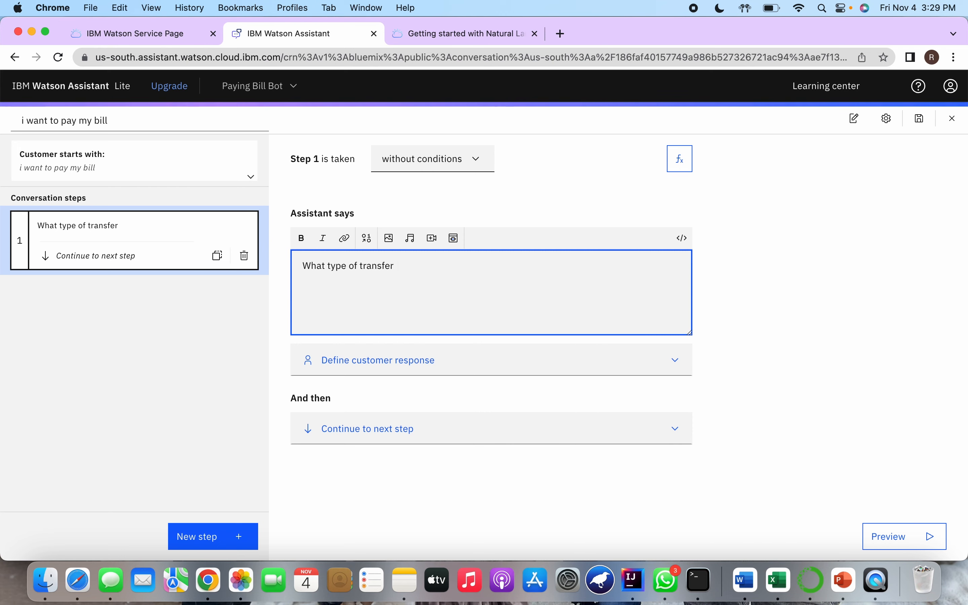
key(BackSpace)
key(BackSpace)
key(BackSpace)
key(BackSpace)
key(BackSpace)
key(BackSpace)
key(BackSpace)
key(BackSpace)
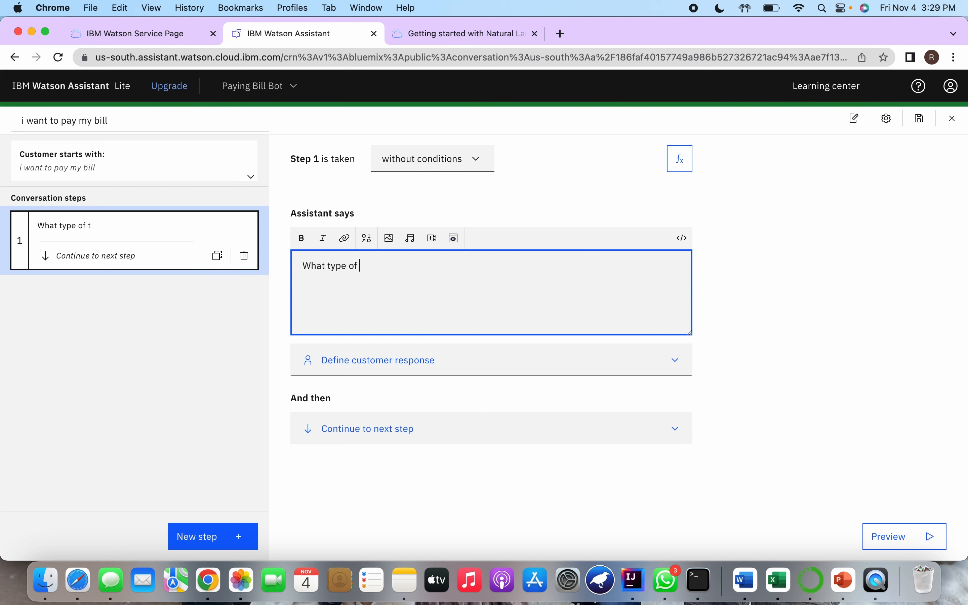
text(account we are talking about ?)
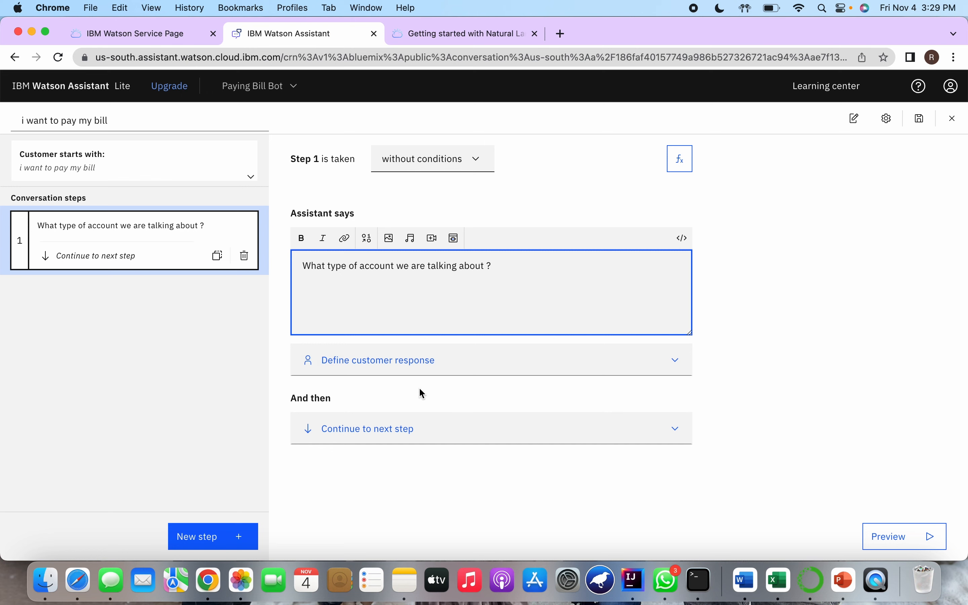
click(454, 370)
scroll(468, 397, down, 2)
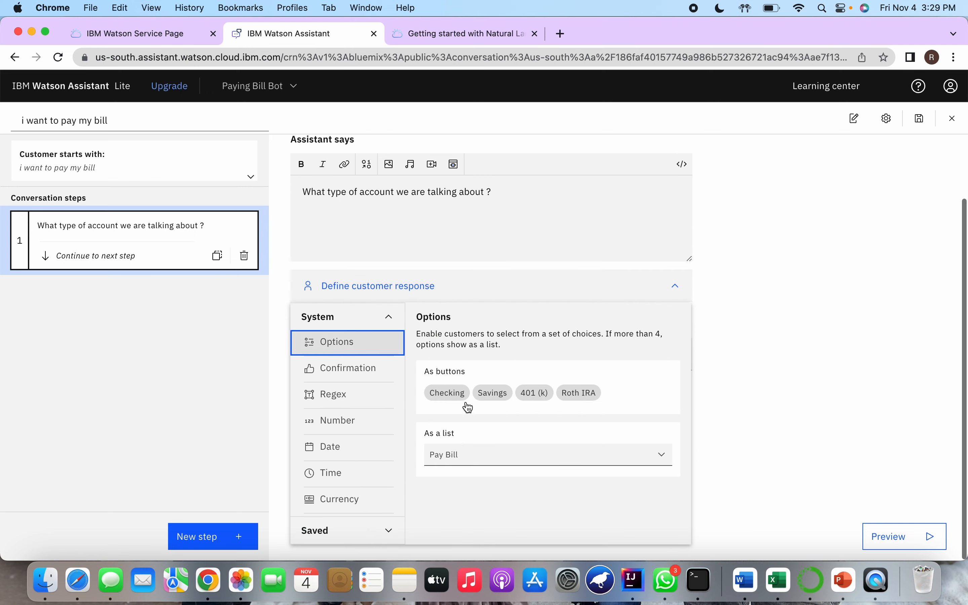
click(470, 454)
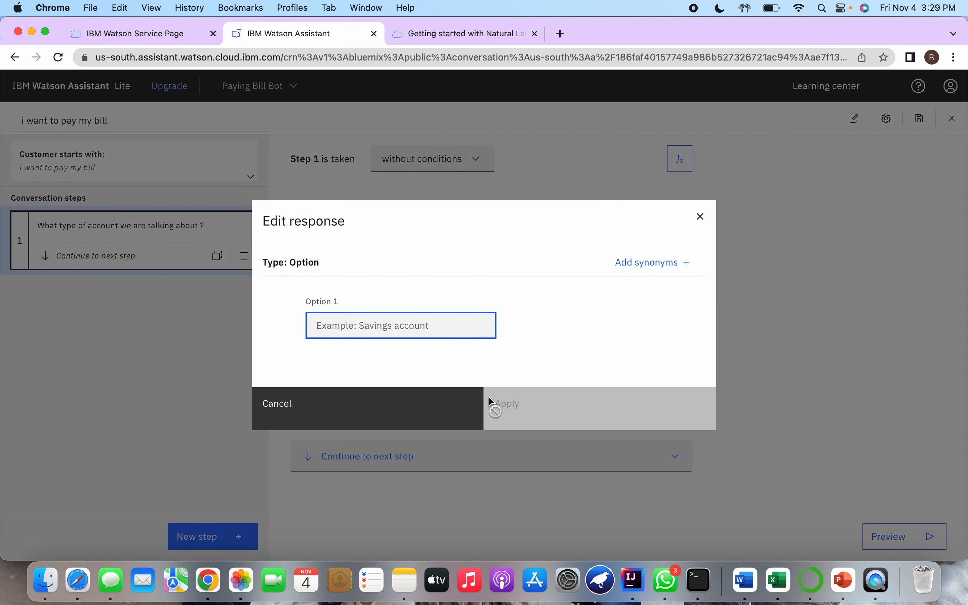
click(702, 225)
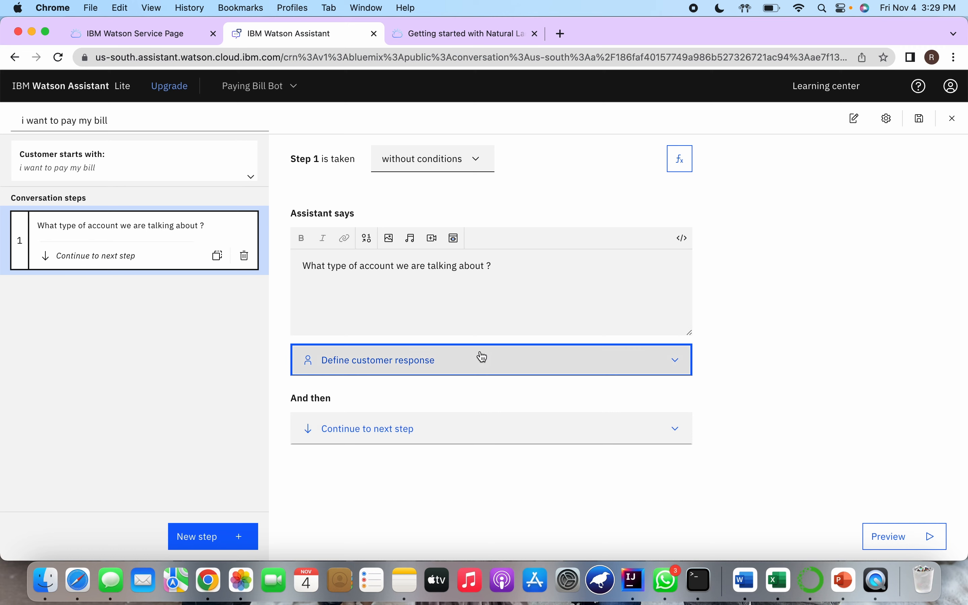
Define step 1's customer response as options with the choices Cable, Electricity and Mobile Phone, and apply them
click(483, 357)
click(459, 400)
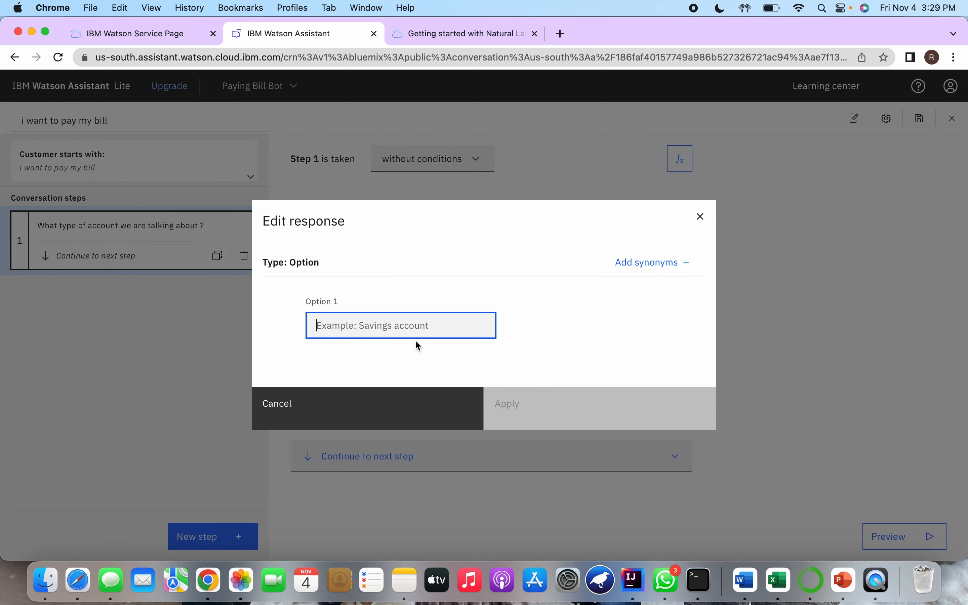
text(Cable)
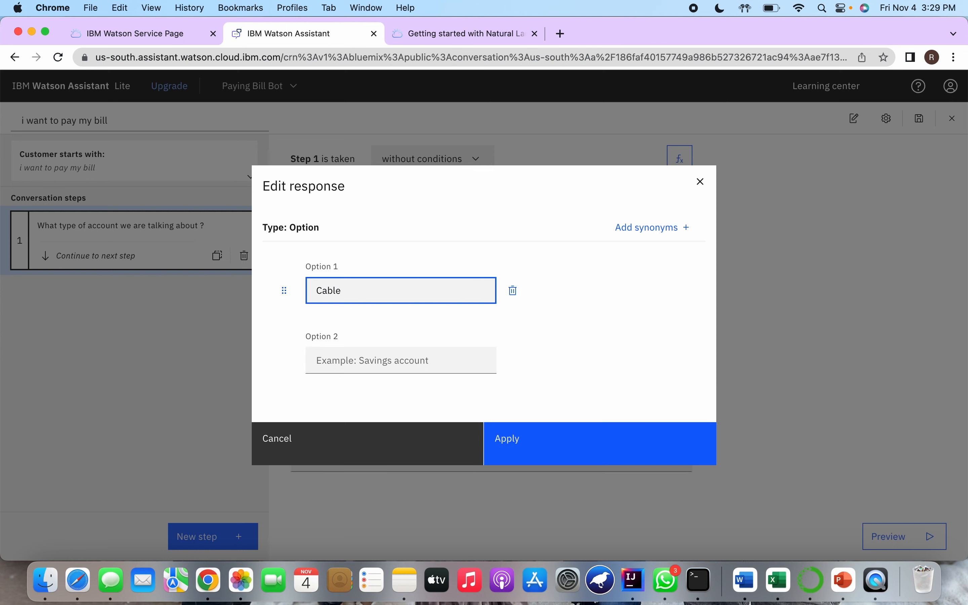
click(410, 359)
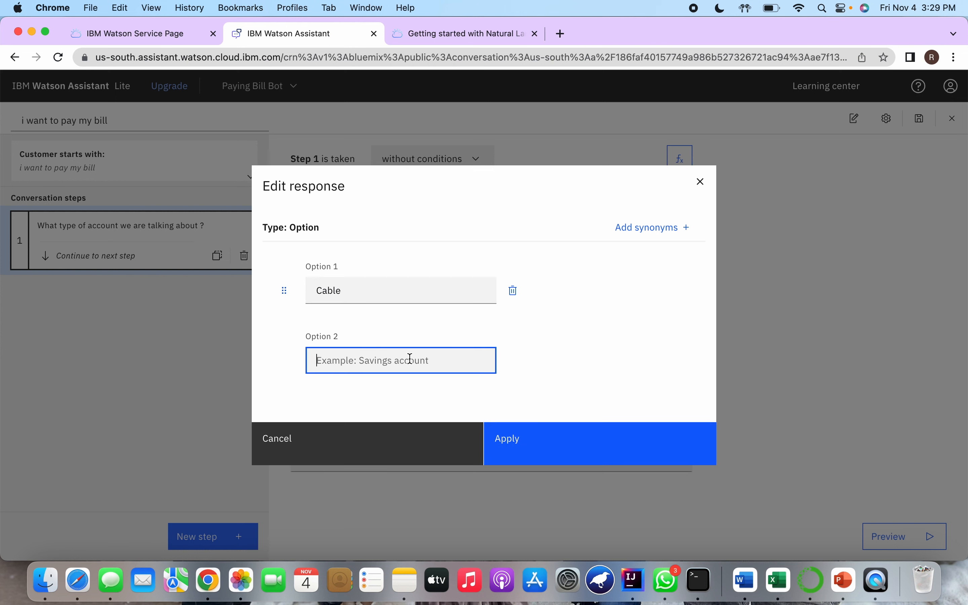
text(Electroco)
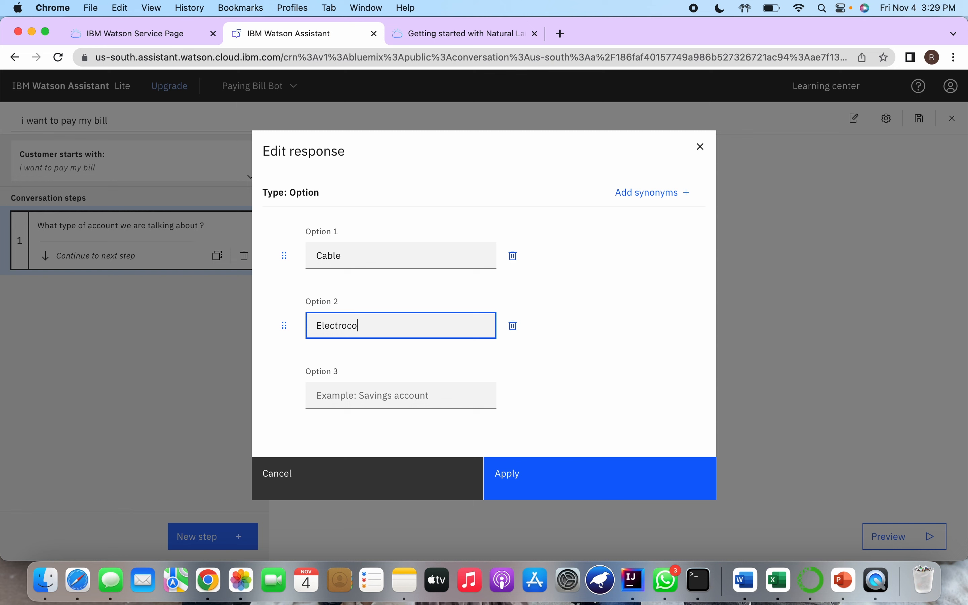
key(BackSpace)
key(BackSpace)
key(BackSpace)
text(icity)
click(417, 397)
text(Mob)
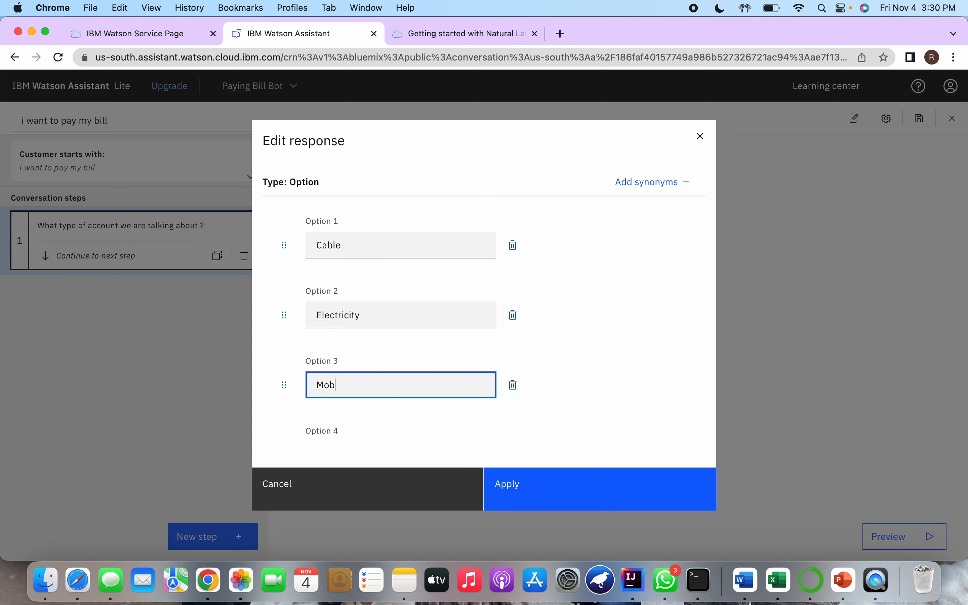
text(ile Phone)
click(523, 501)
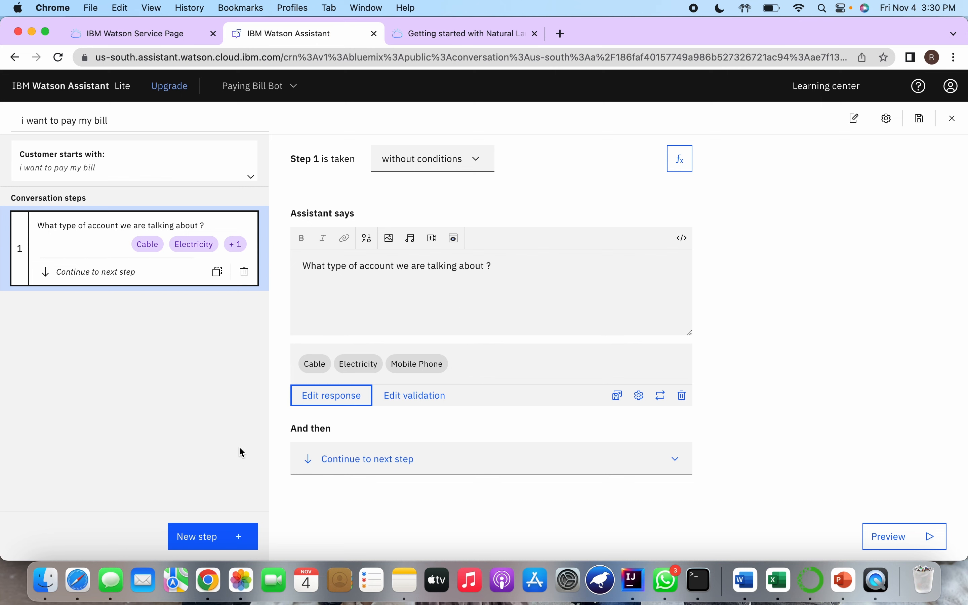
Add step 2 with the assistant text "Your Account Balance is 100$" and, on a new line, "Would you like to pay it?"
click(227, 540)
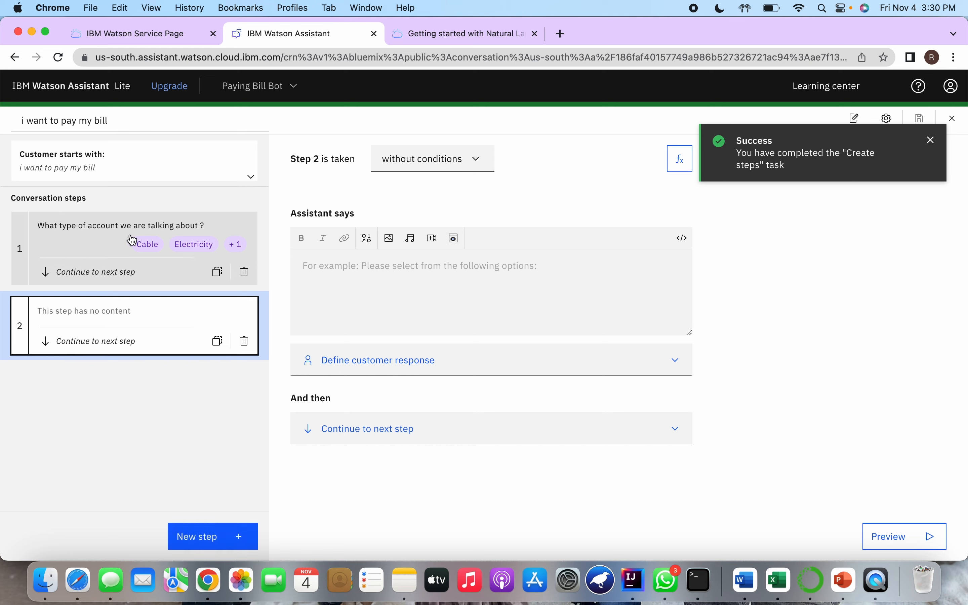
click(105, 250)
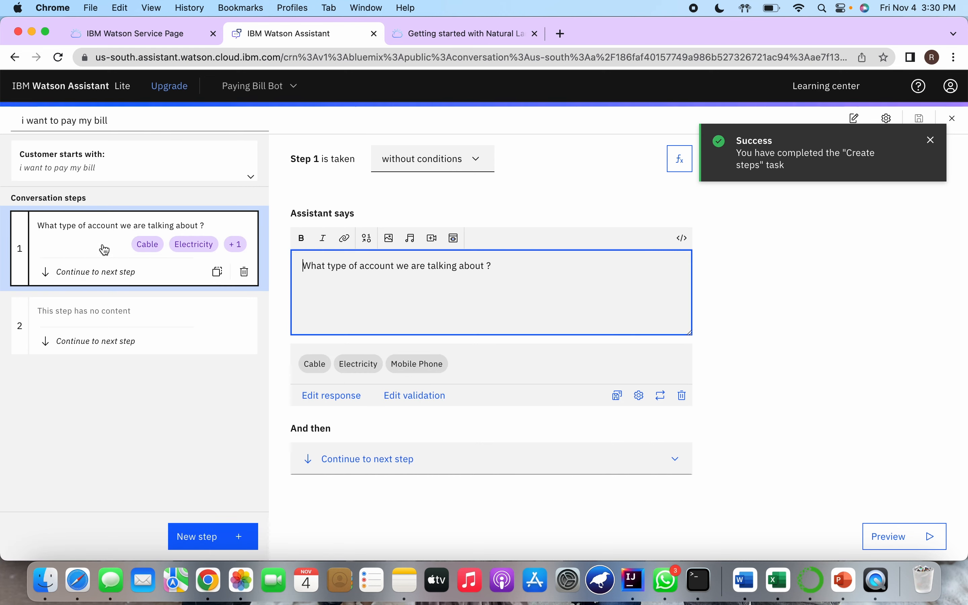
click(112, 326)
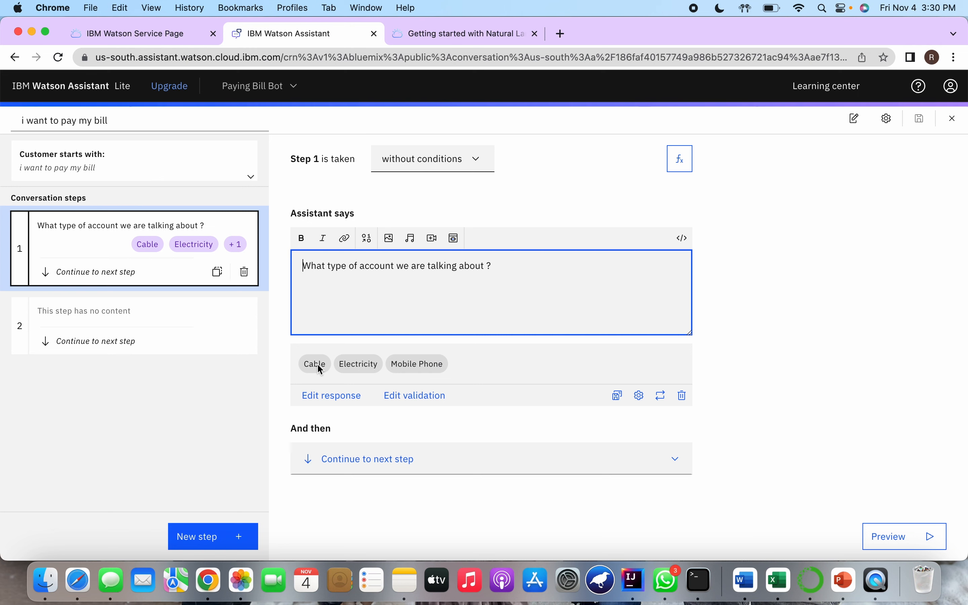
click(168, 318)
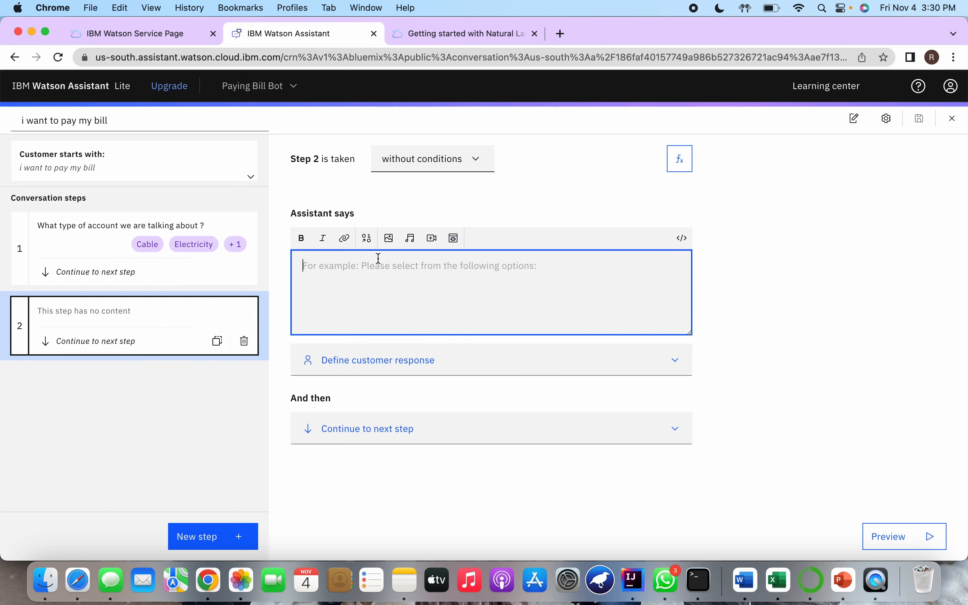
text(Your Acco)
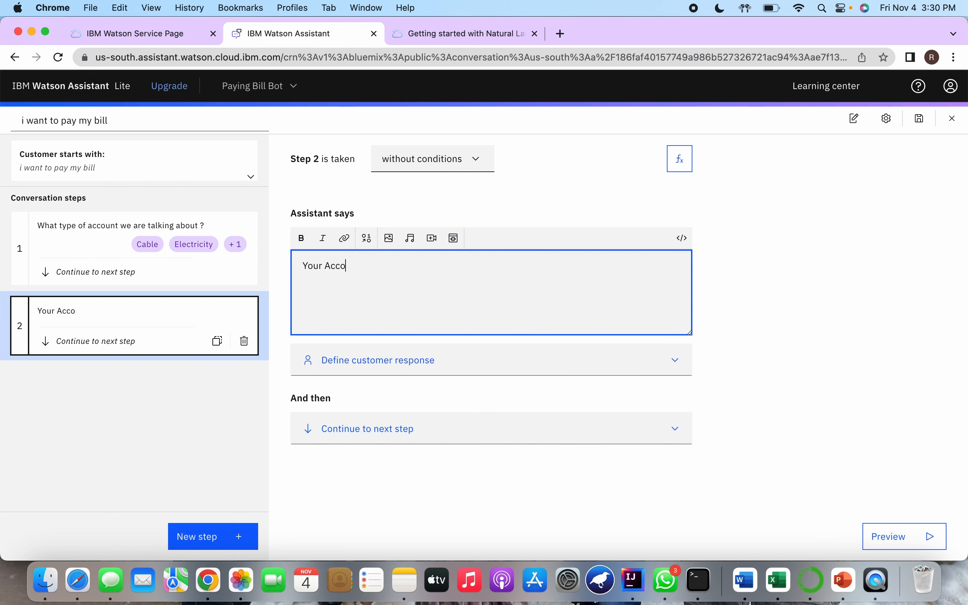
text(unt Balance is 100$ )
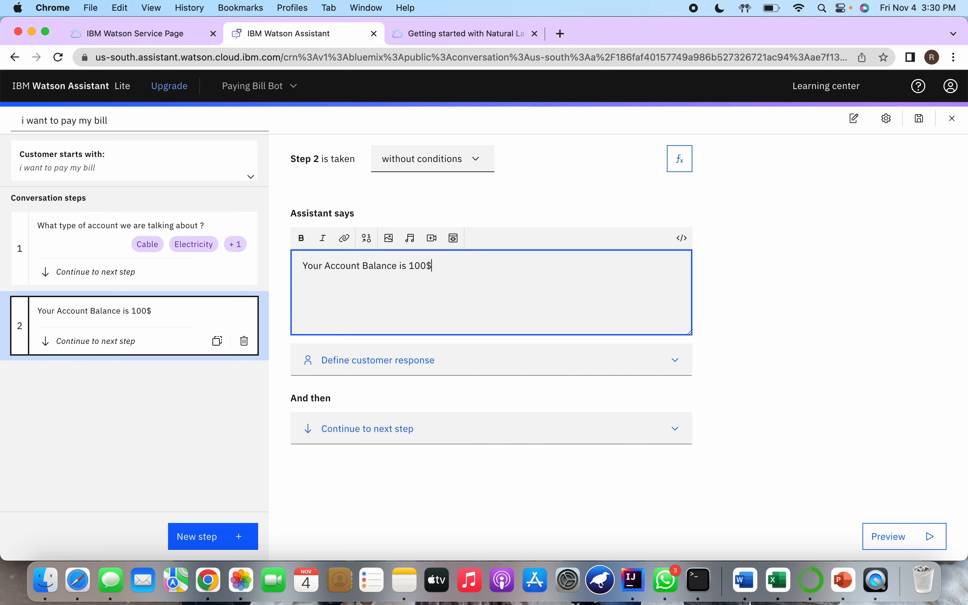
text(W)
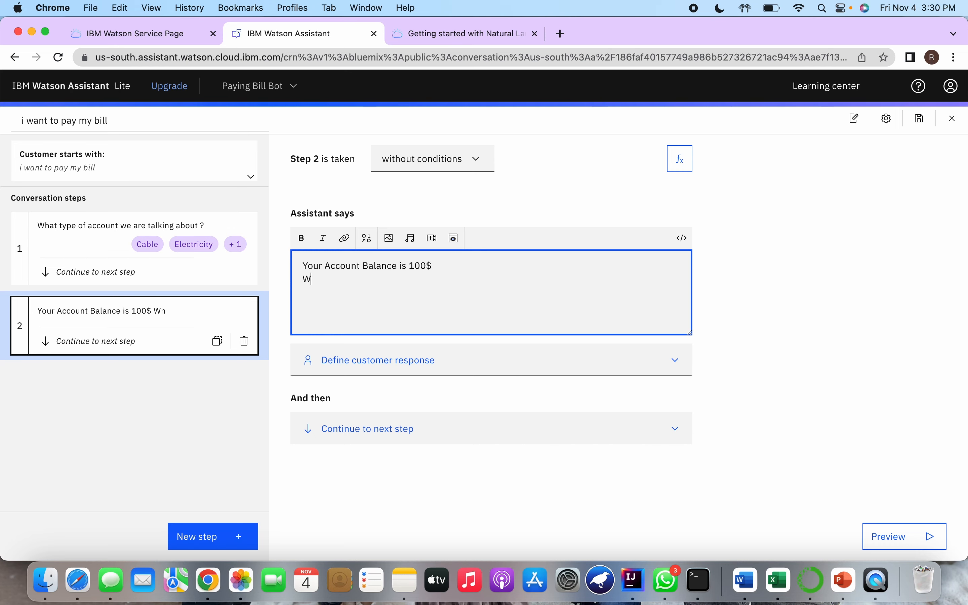
text(ould you like to )
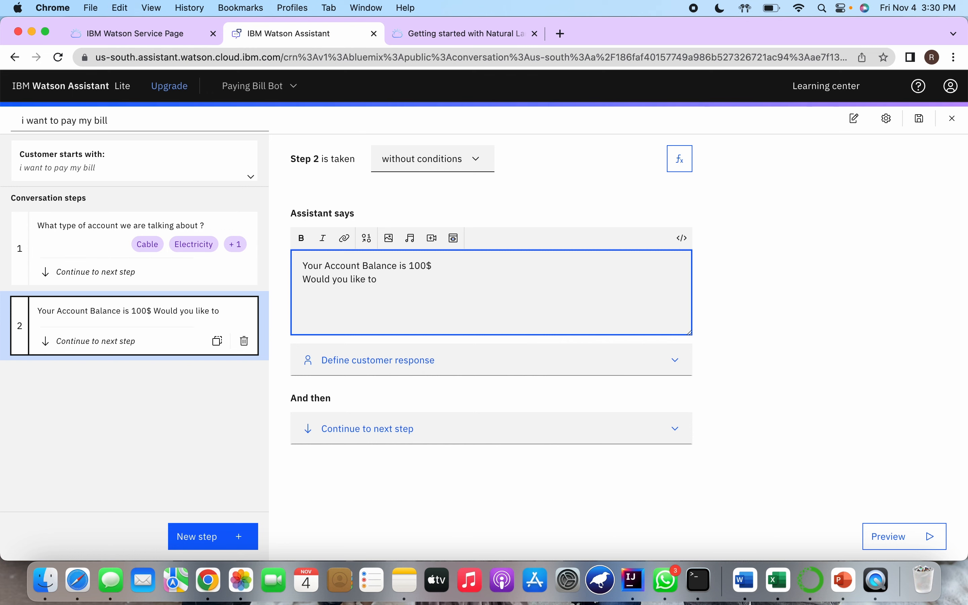
text(pay it?)
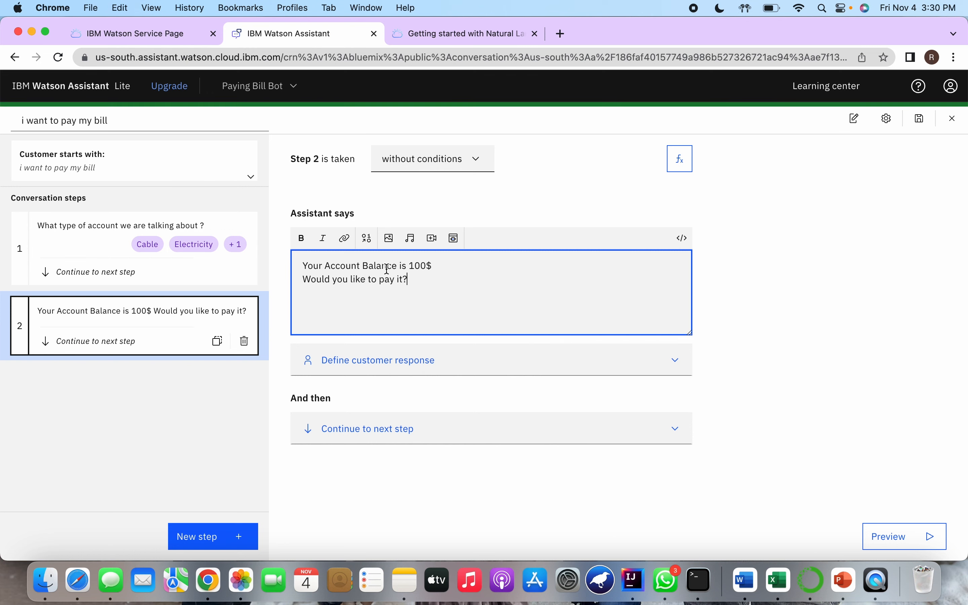
Make step 2 expect a Confirmation as the customer response
click(386, 372)
scroll(385, 372, down, 1)
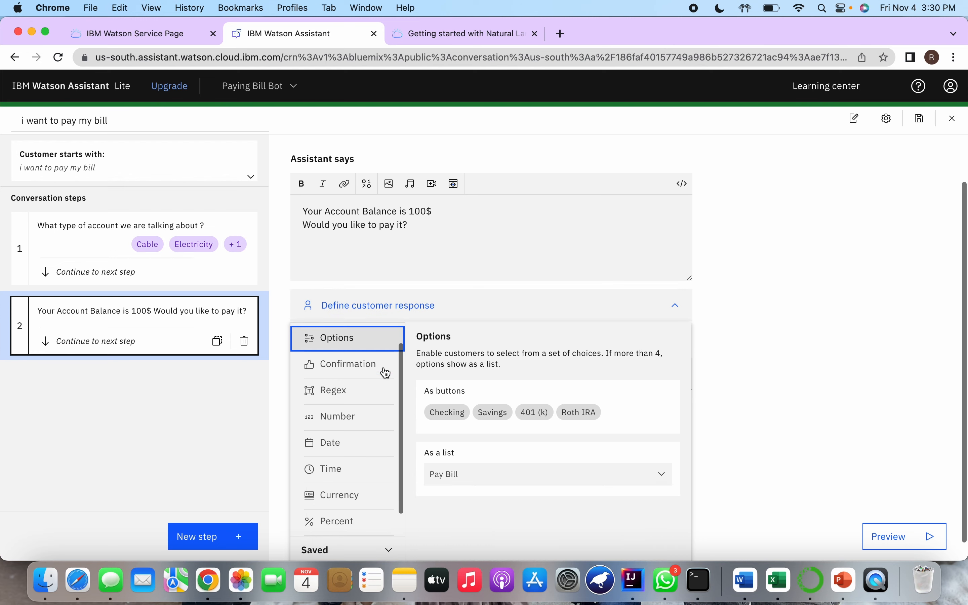
click(382, 366)
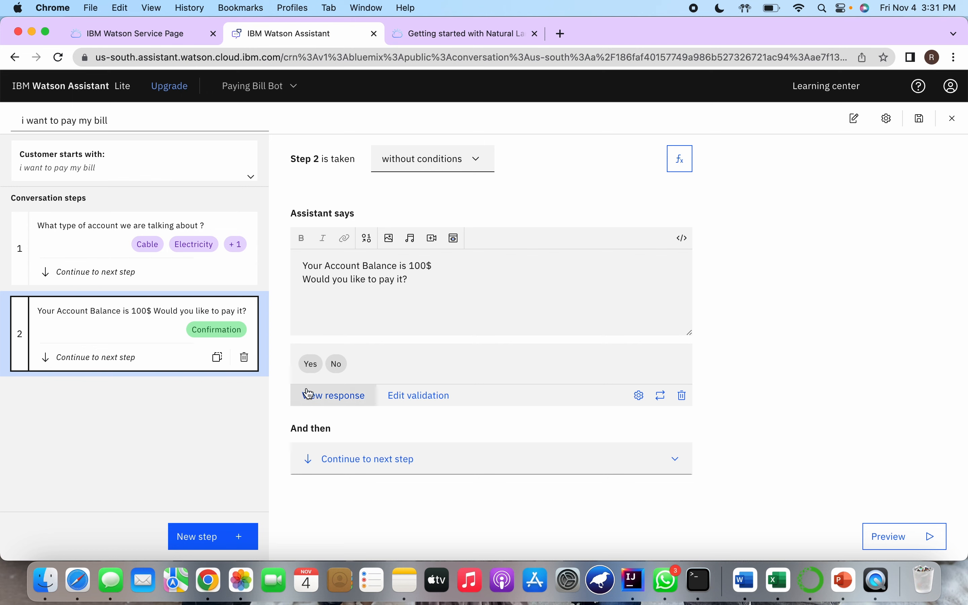
click(348, 468)
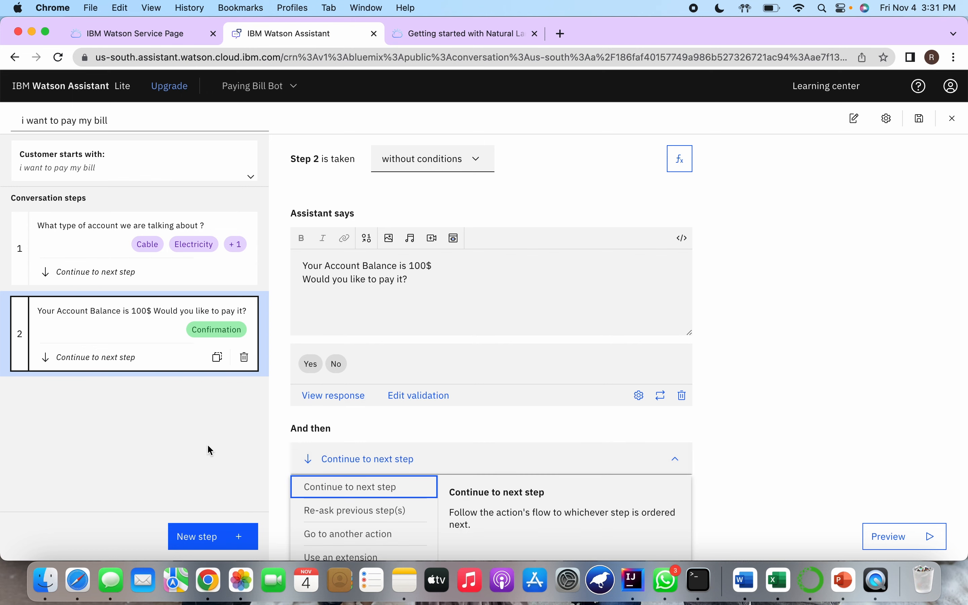
Add step 3 and make it conditional on the step 2 payment question being answered Yes
click(216, 534)
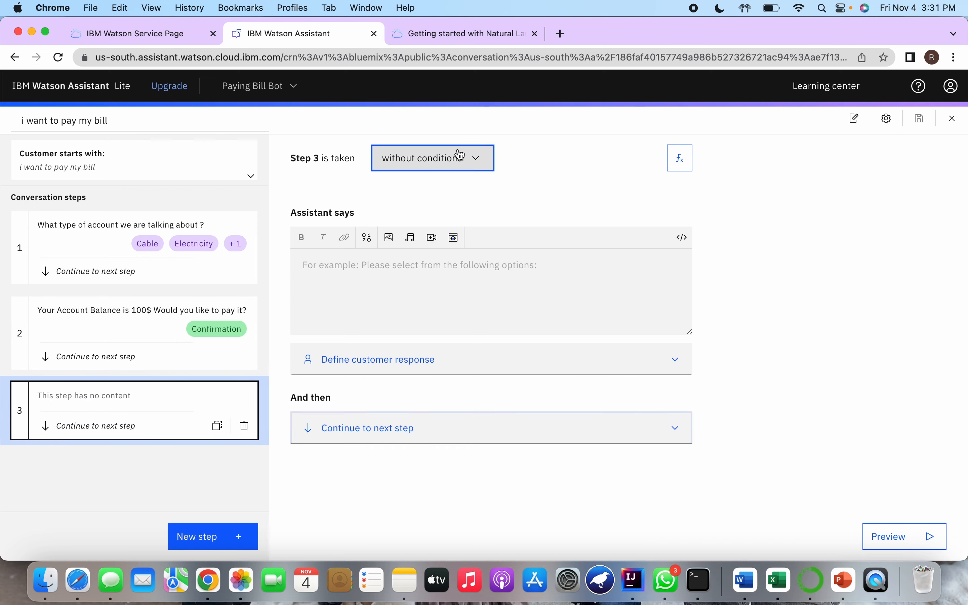
click(440, 160)
click(441, 211)
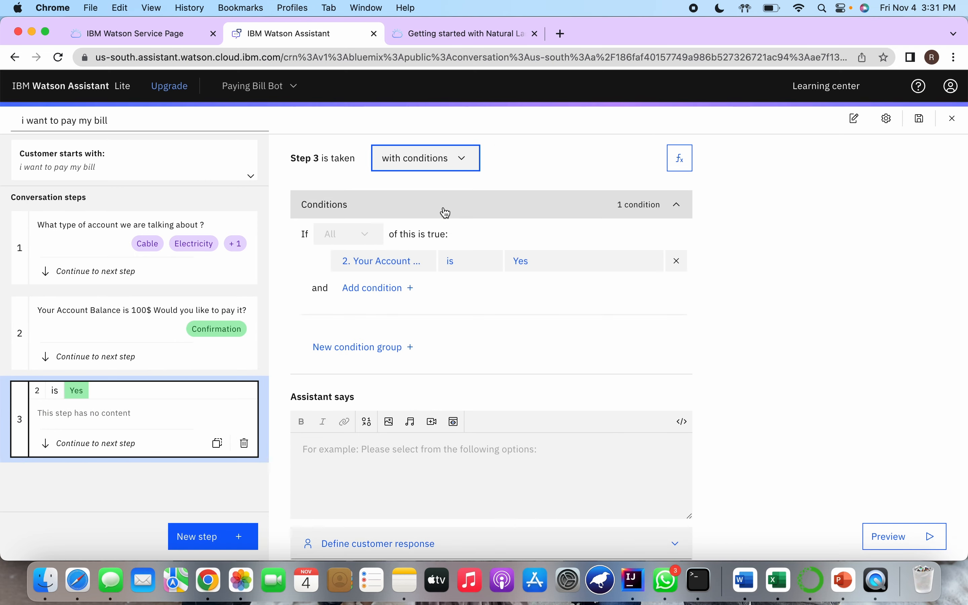
click(396, 264)
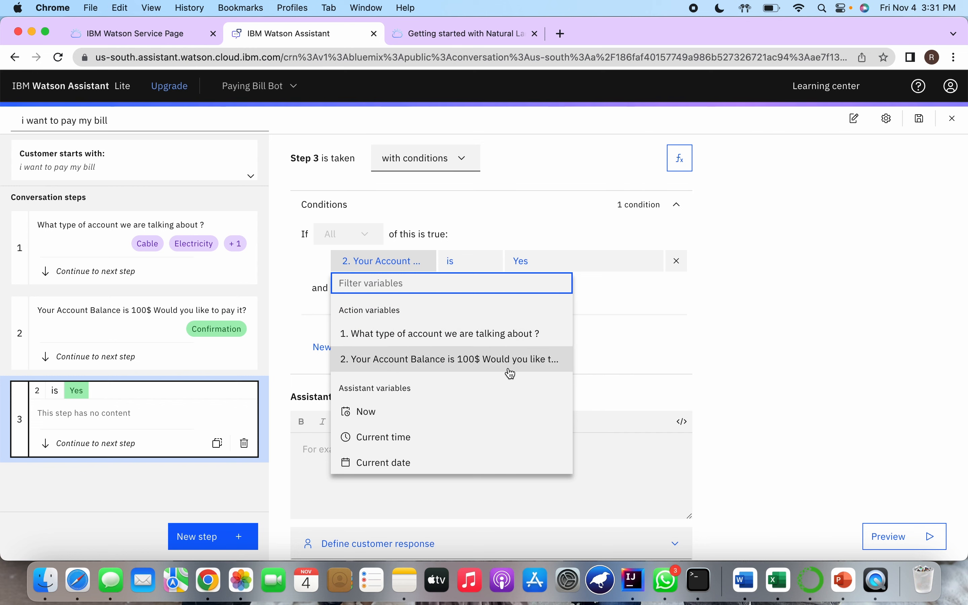
click(585, 359)
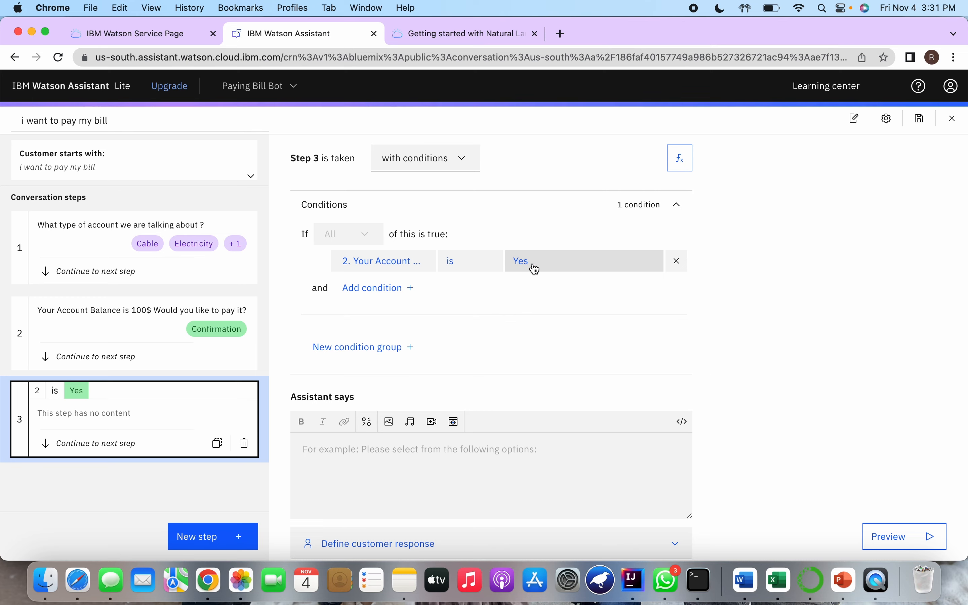
Make step 3 say "Your payment is successful"
click(399, 456)
scroll(399, 457, down, 3)
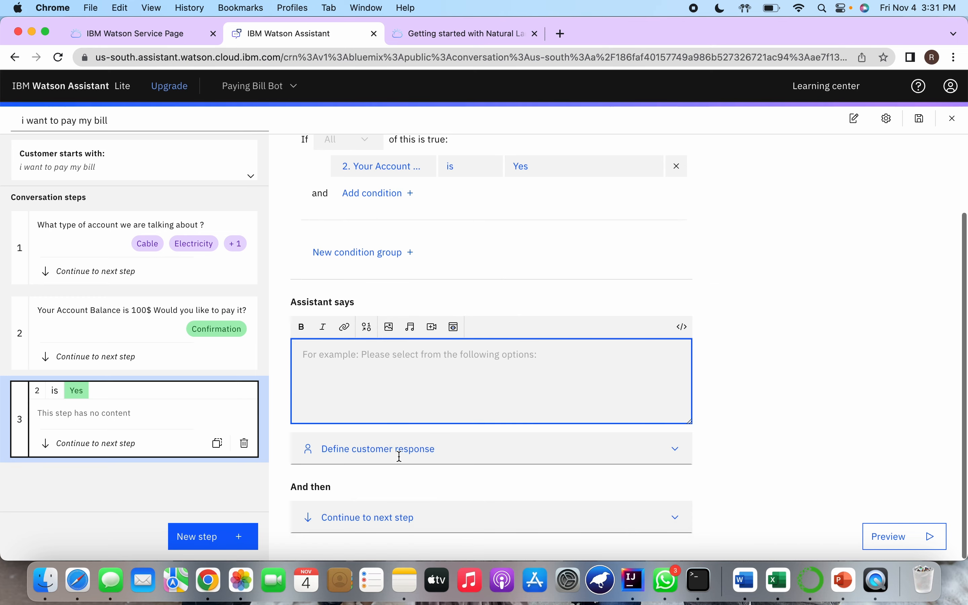
text(Your p)
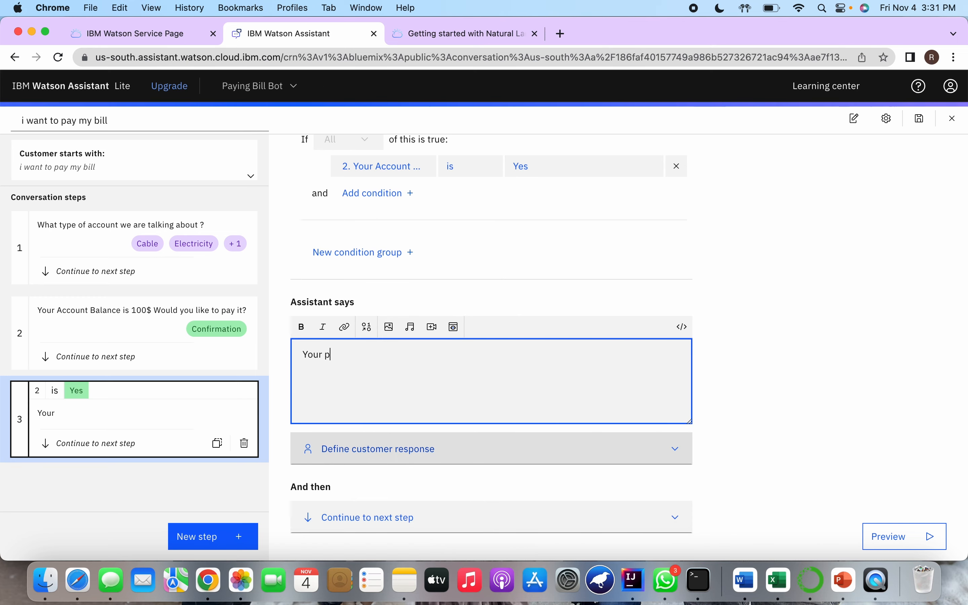
text(ayment is s)
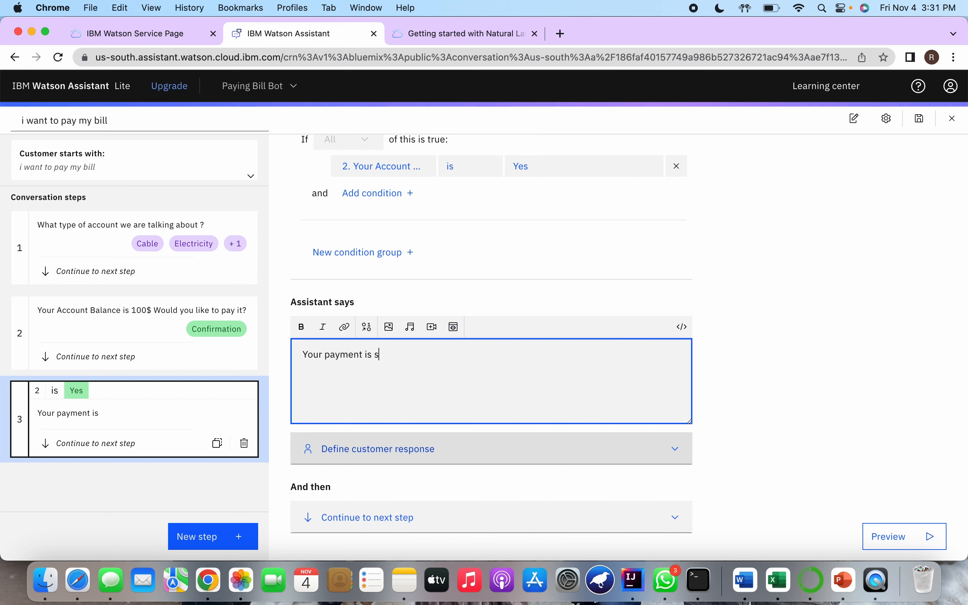
text(uccesful)
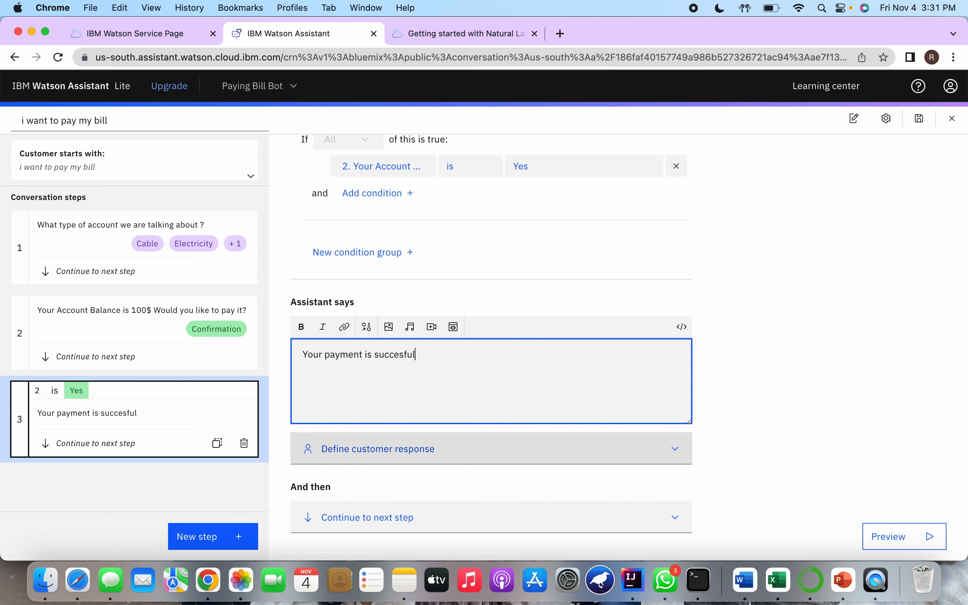
text(s)
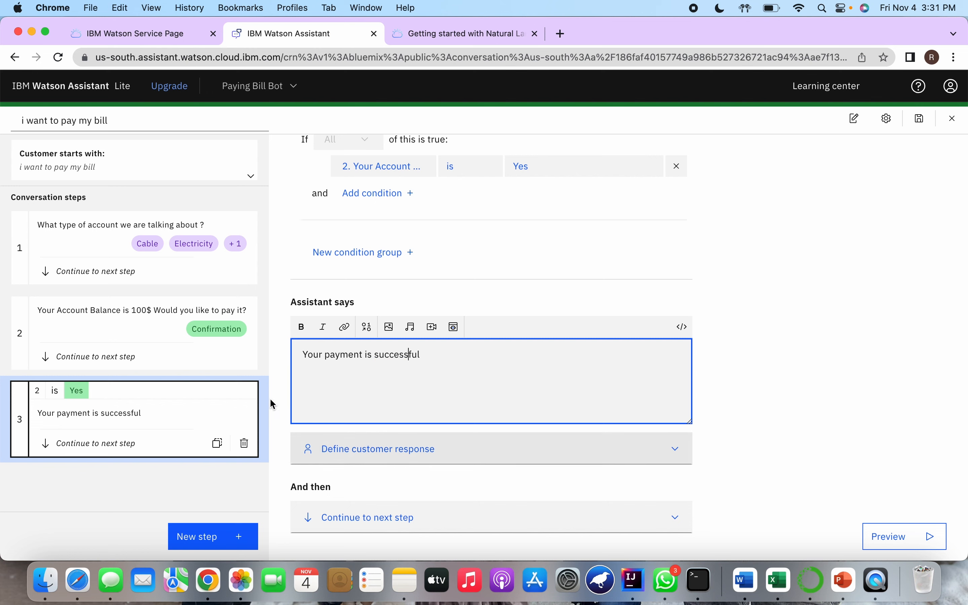
Add another conversation step and move it below the payment success step so it becomes step 4
click(147, 338)
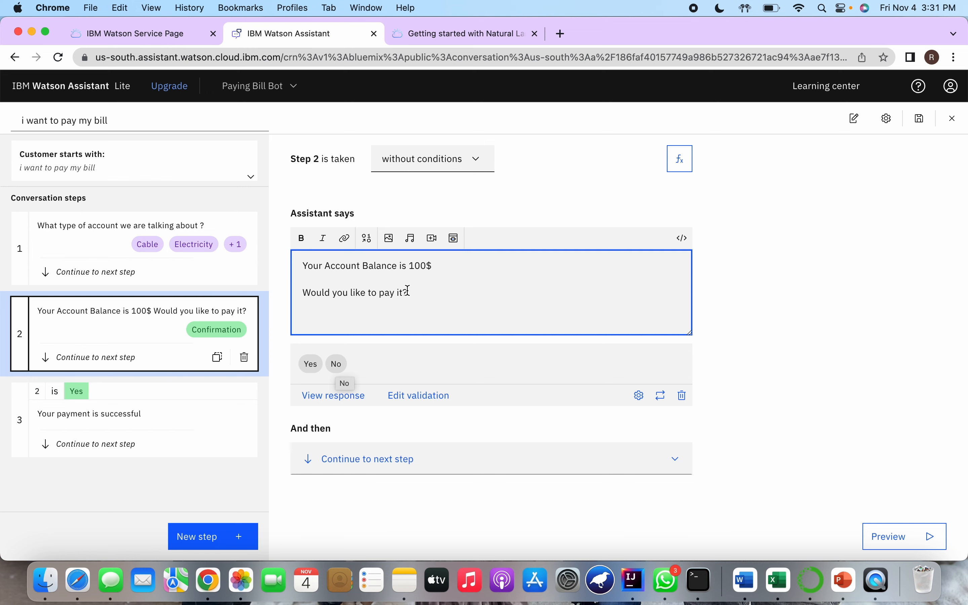
click(227, 538)
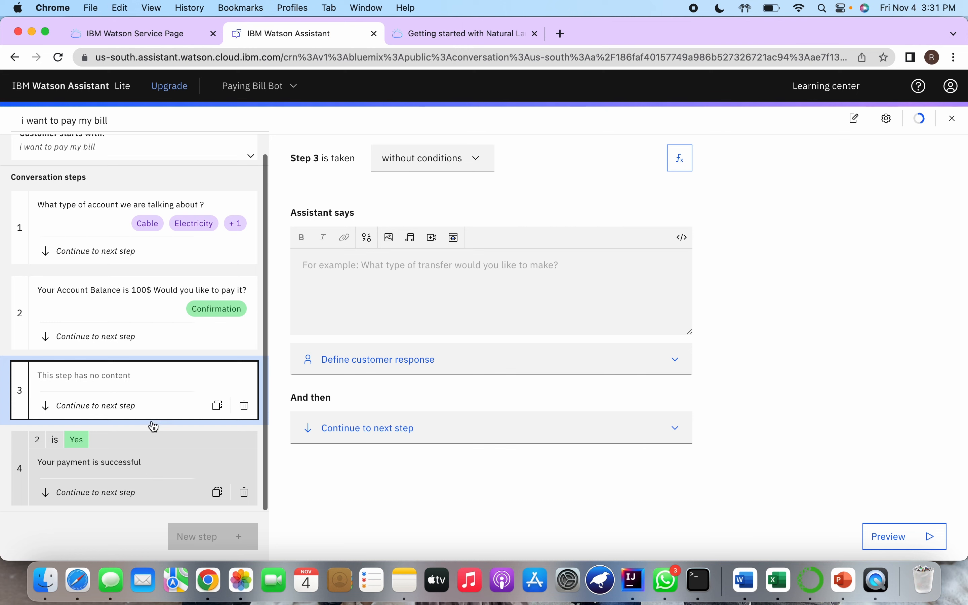
drag(154, 426, 130, 486)
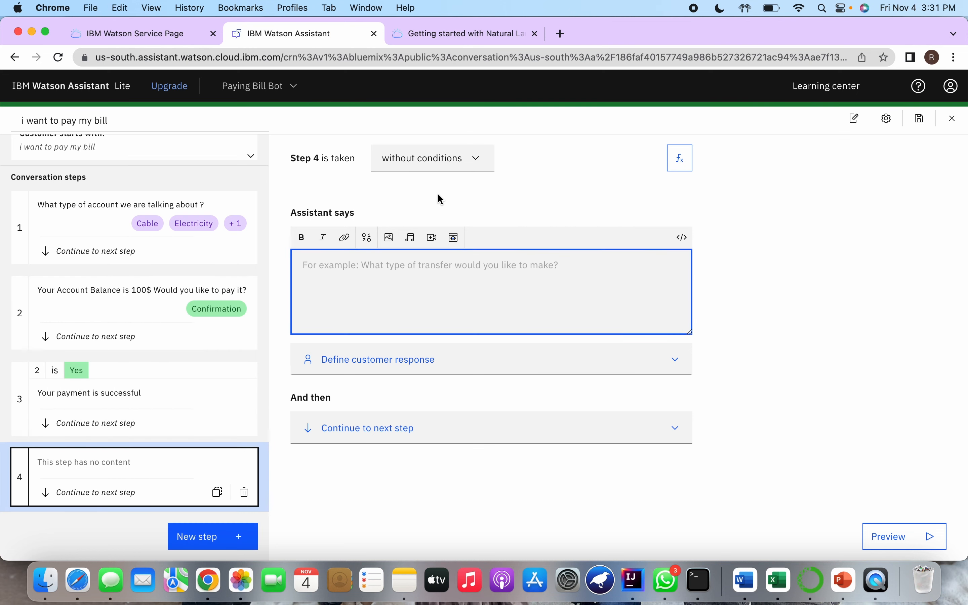
Make step 4 conditional on the step 2 payment question being answered No
click(443, 167)
click(438, 217)
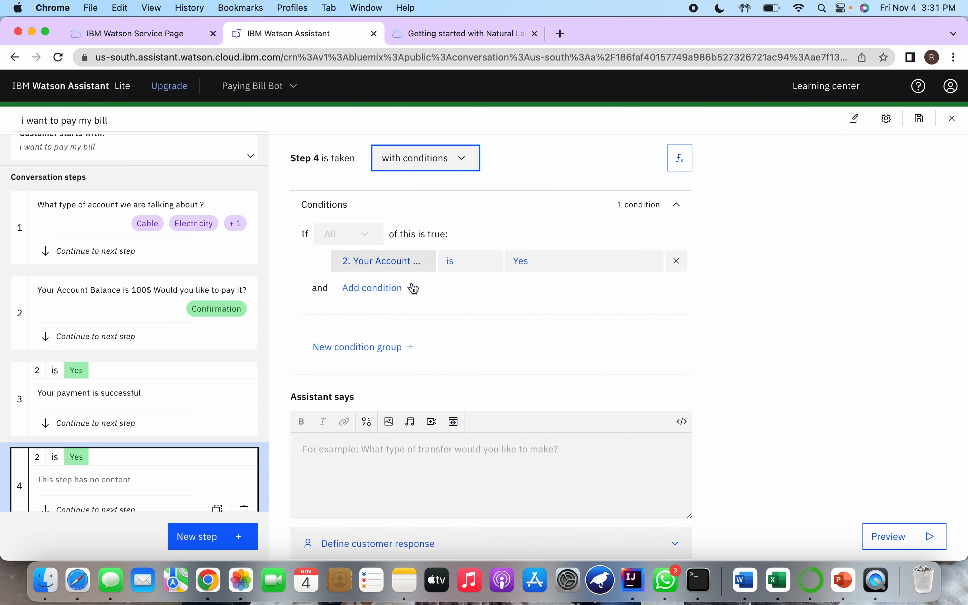
click(551, 270)
click(540, 339)
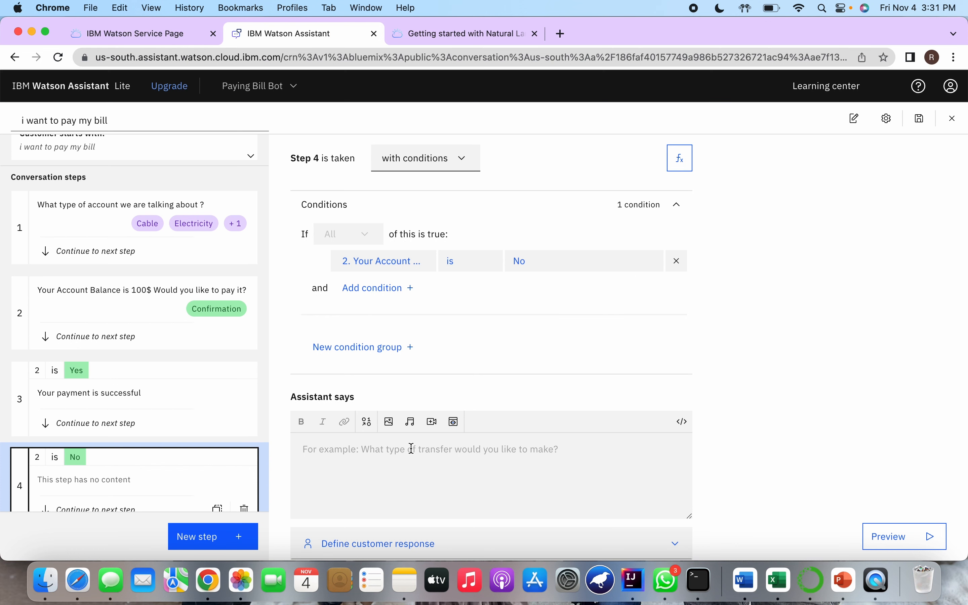
Make step 4 say "Okay any other help you need ?" followed on a new line by "would you like to pay any other bill ?"
click(413, 450)
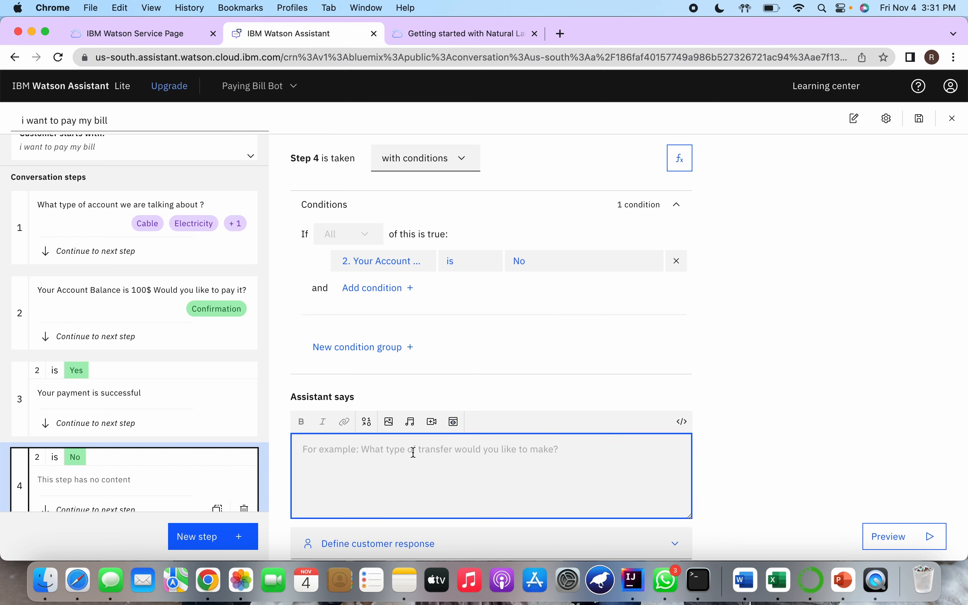
text(Okay anything yo)
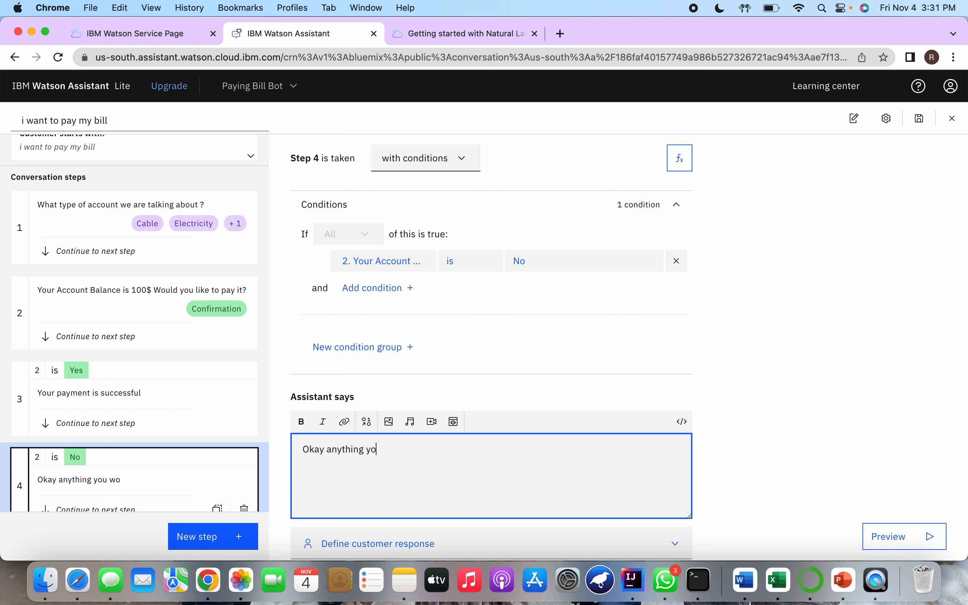
key(BackSpace)
key(BackSpace)
text(other)
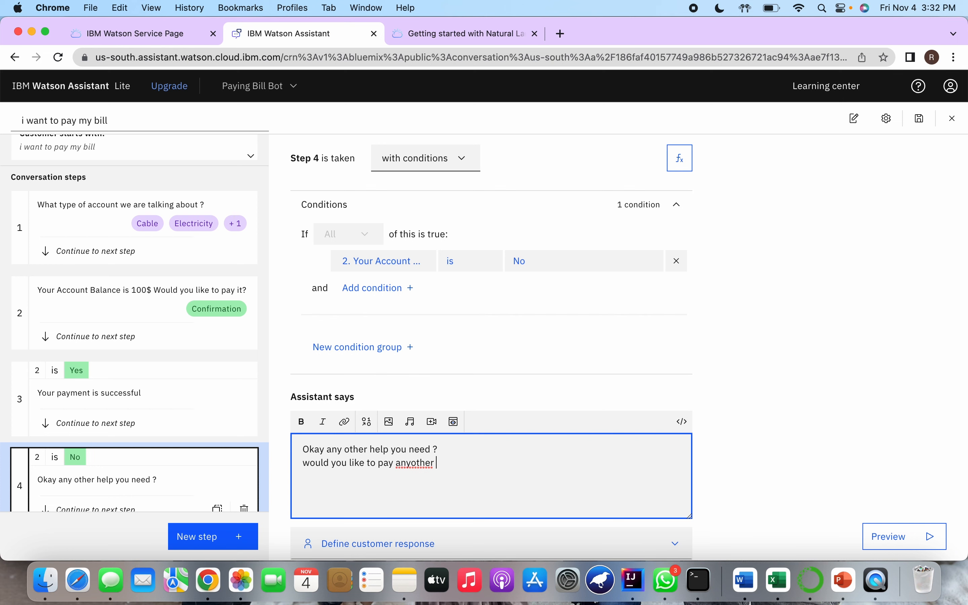
key(BackSpace)
key(BackSpace)
Give step 4 a Confirmation customer response with Yes and No choices
scroll(366, 442, down, 3)
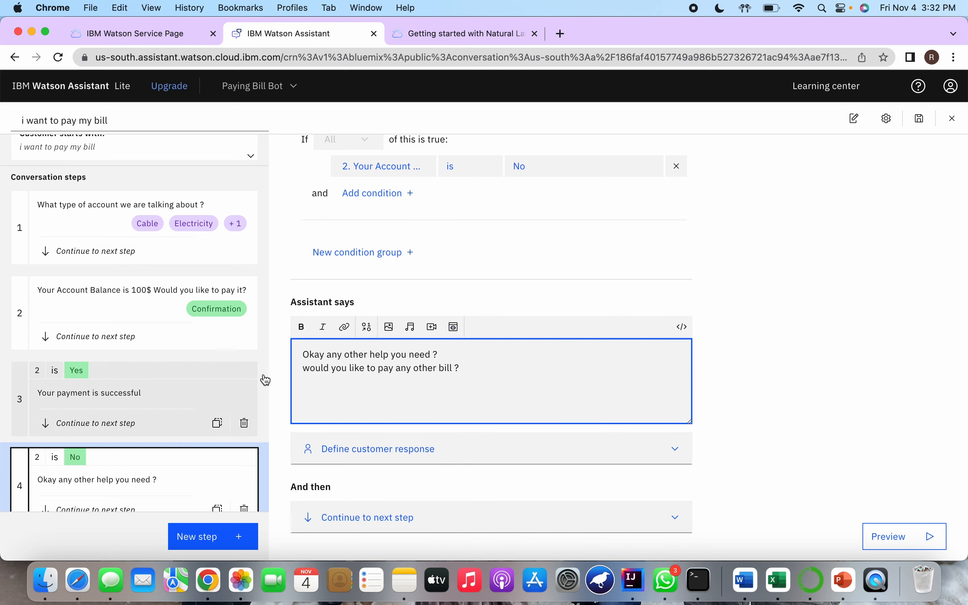
click(378, 450)
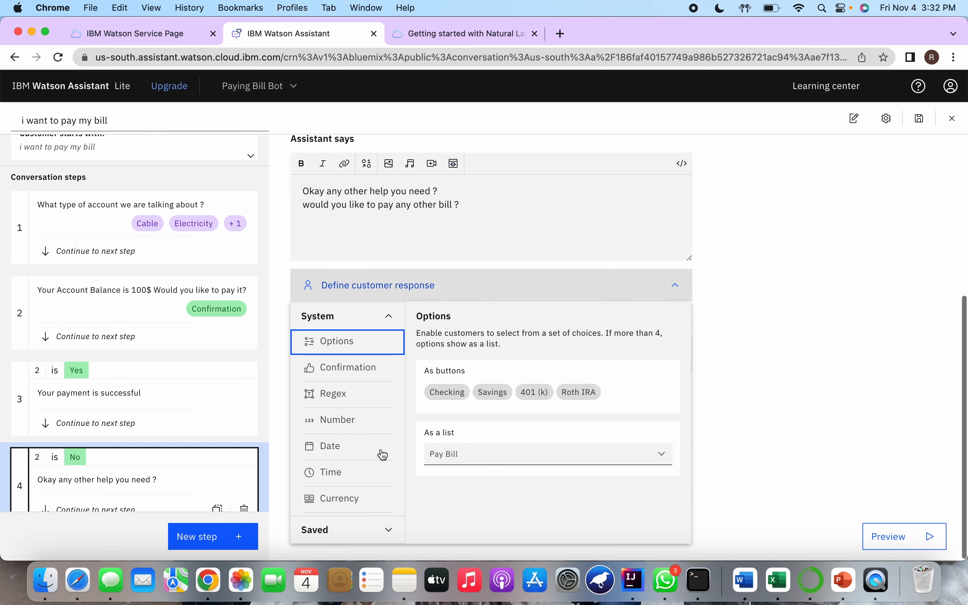
click(362, 369)
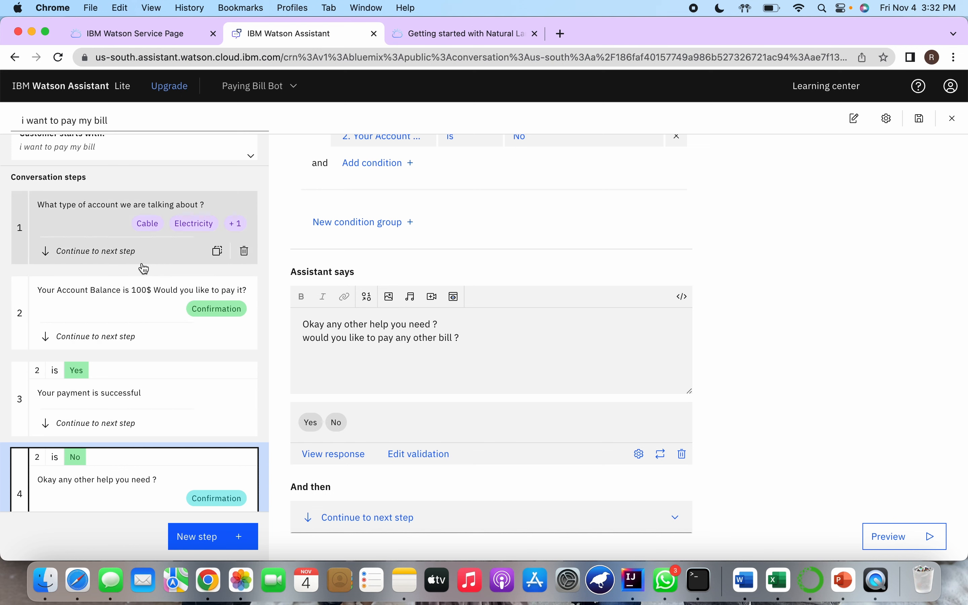
Set step 4 to re-ask previous steps 1, 2 and 3 after the customer's response
scroll(144, 269, down, 2)
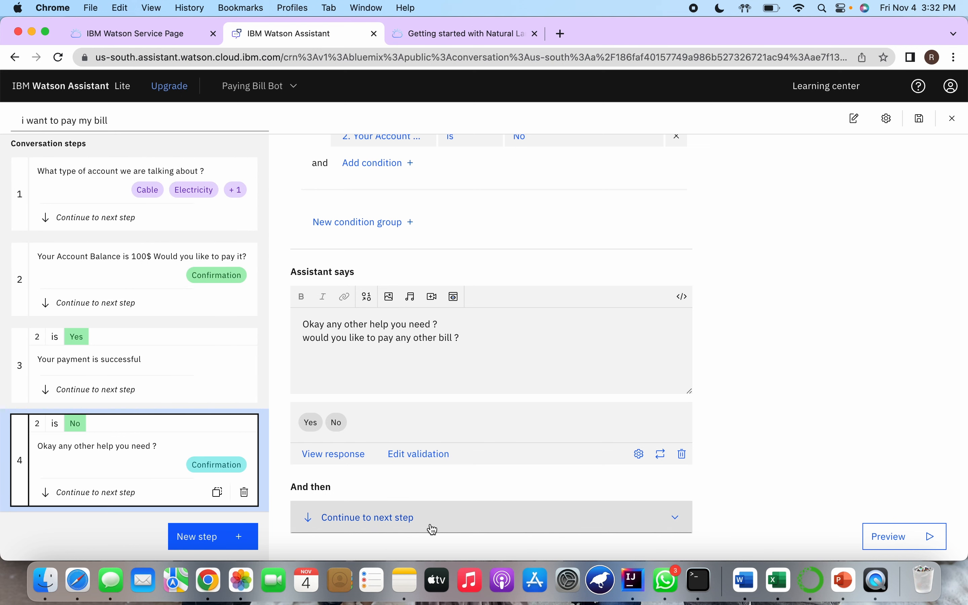
click(459, 519)
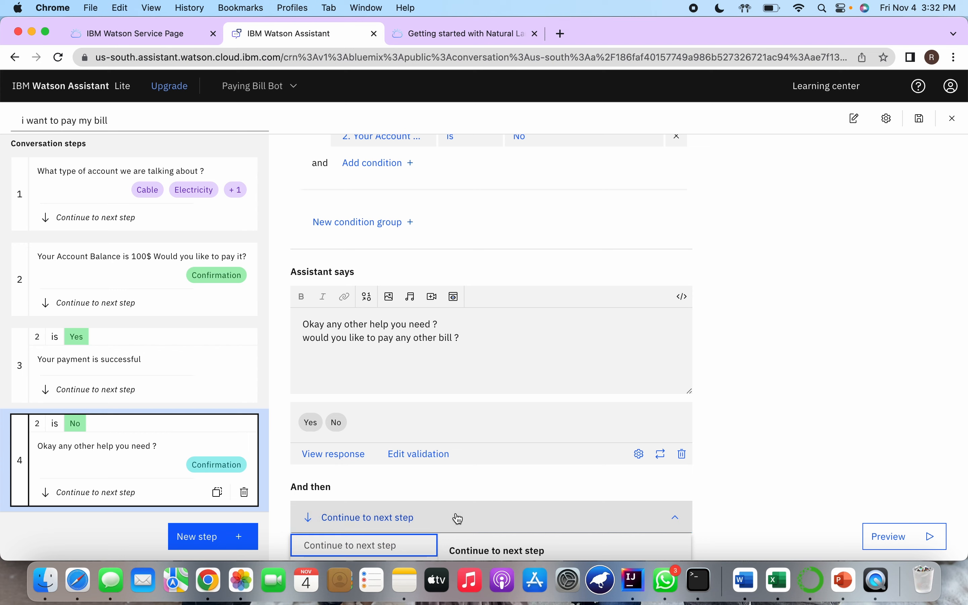
scroll(455, 518, down, 4)
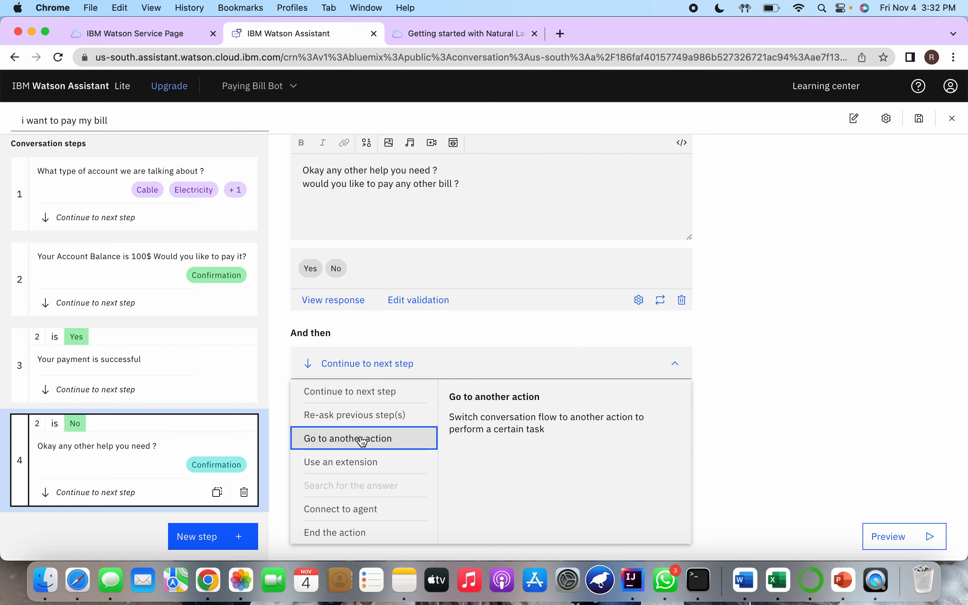
click(383, 423)
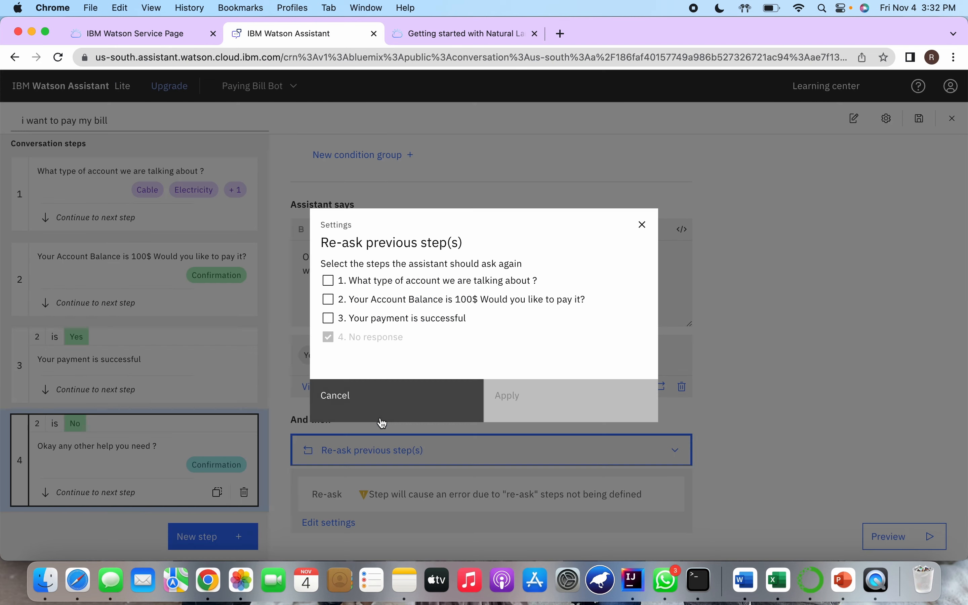
click(329, 281)
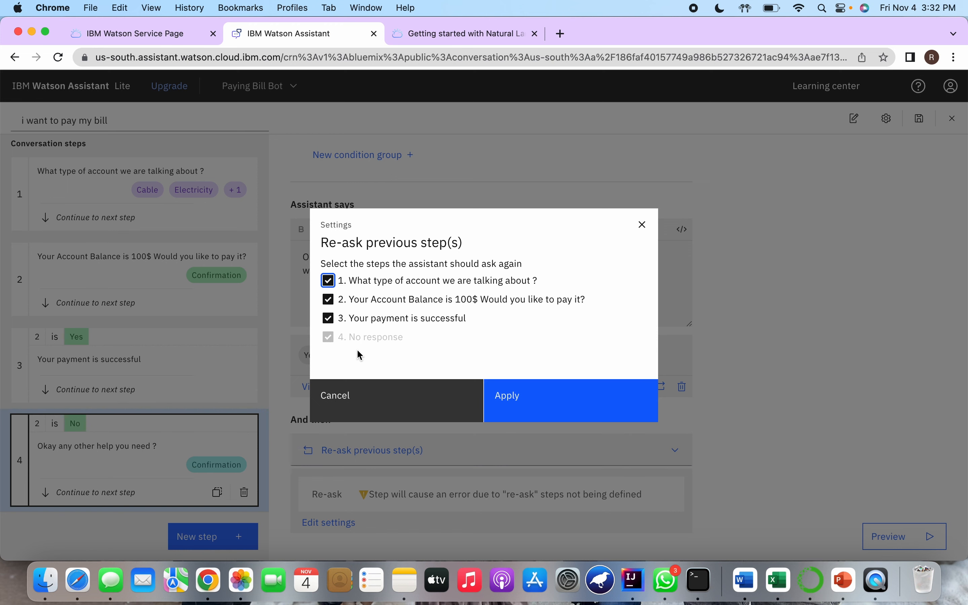
click(528, 409)
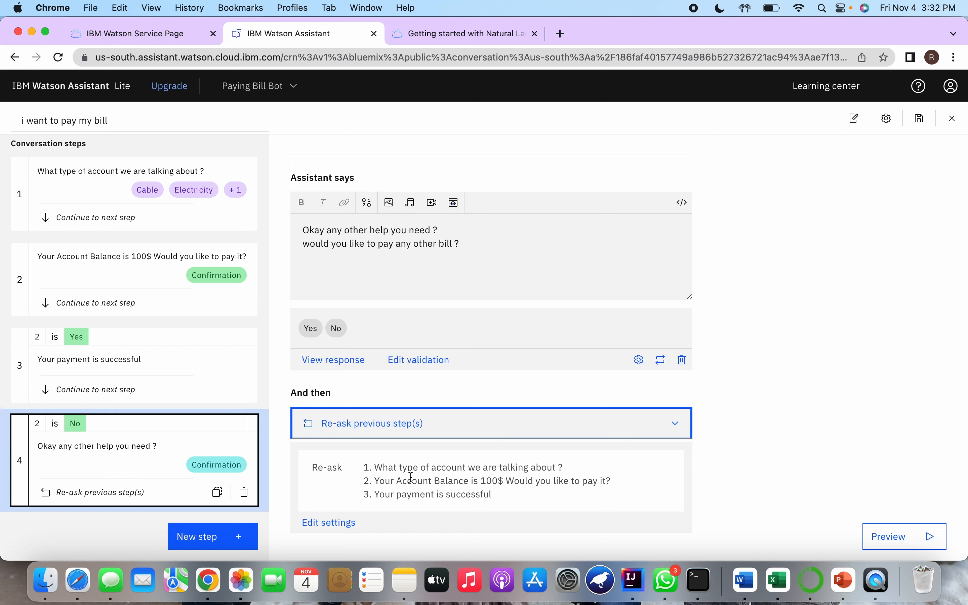
scroll(184, 346, up, 3)
scroll(184, 346, down, 3)
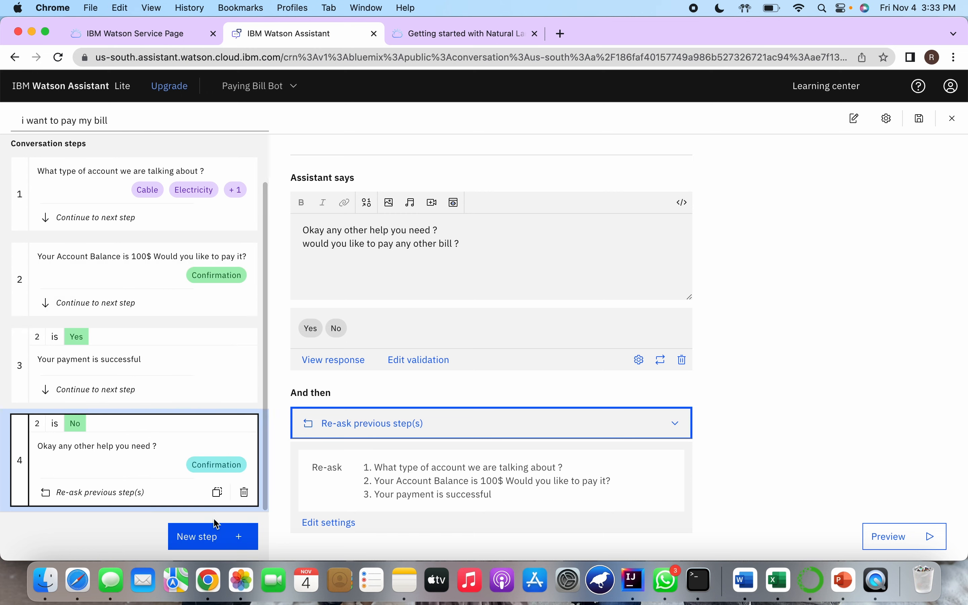
Switch step 4's follow-up behavior back to continuing to the next step, discarding its re-ask settings
click(489, 428)
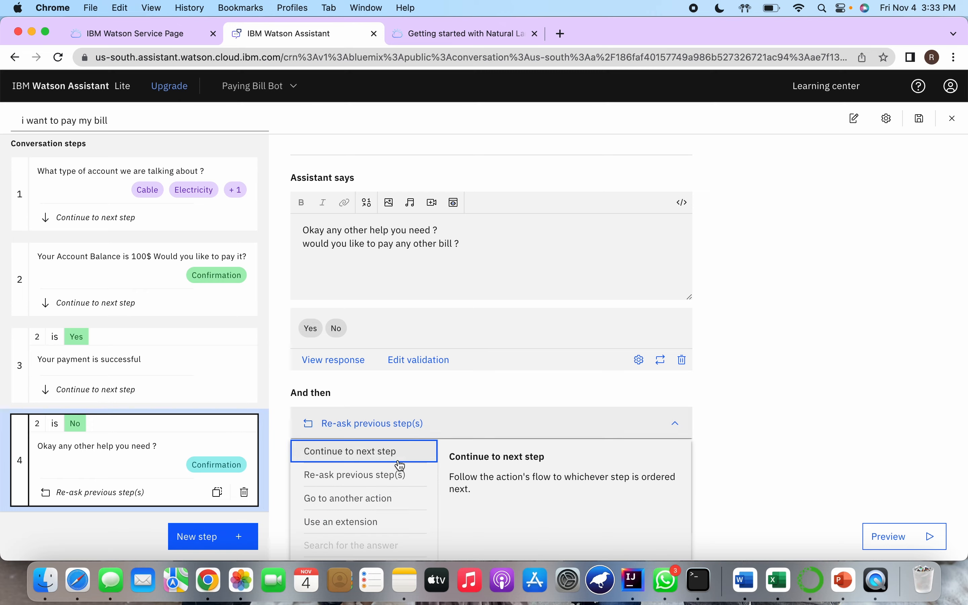
click(400, 465)
click(610, 357)
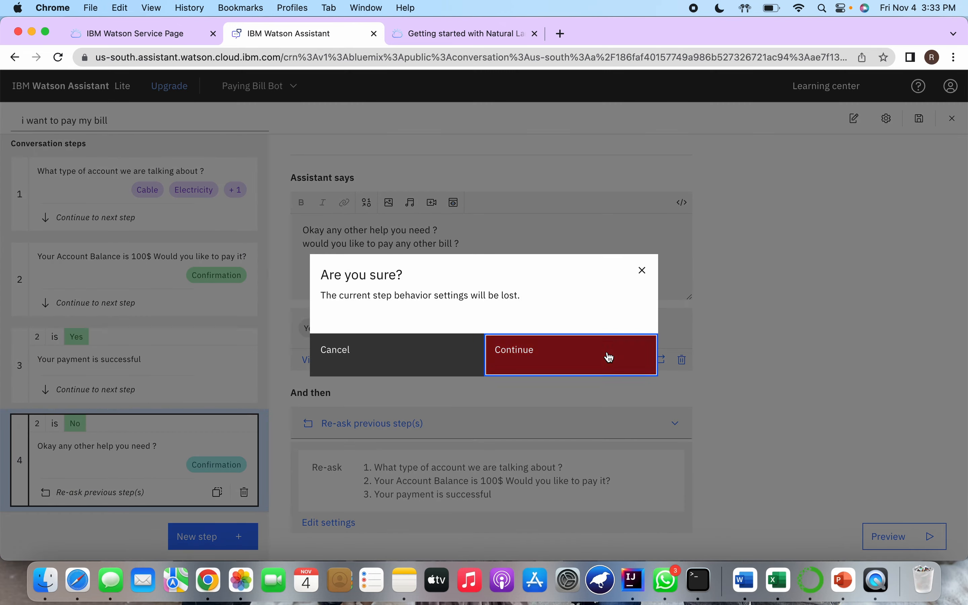
Add step 5 and make it conditional on the step 4 question being answered Yes
click(190, 534)
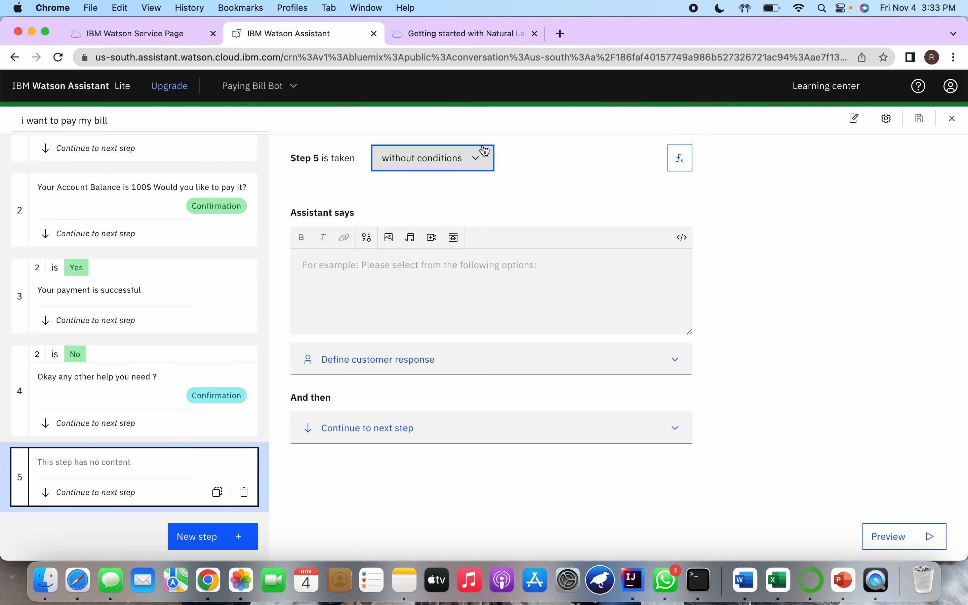
click(485, 150)
click(461, 211)
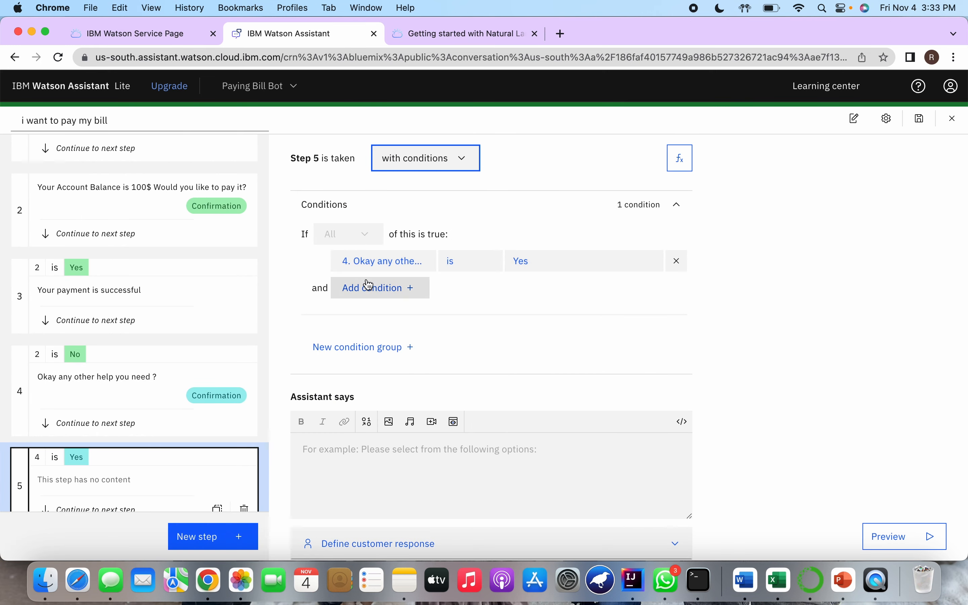
click(383, 265)
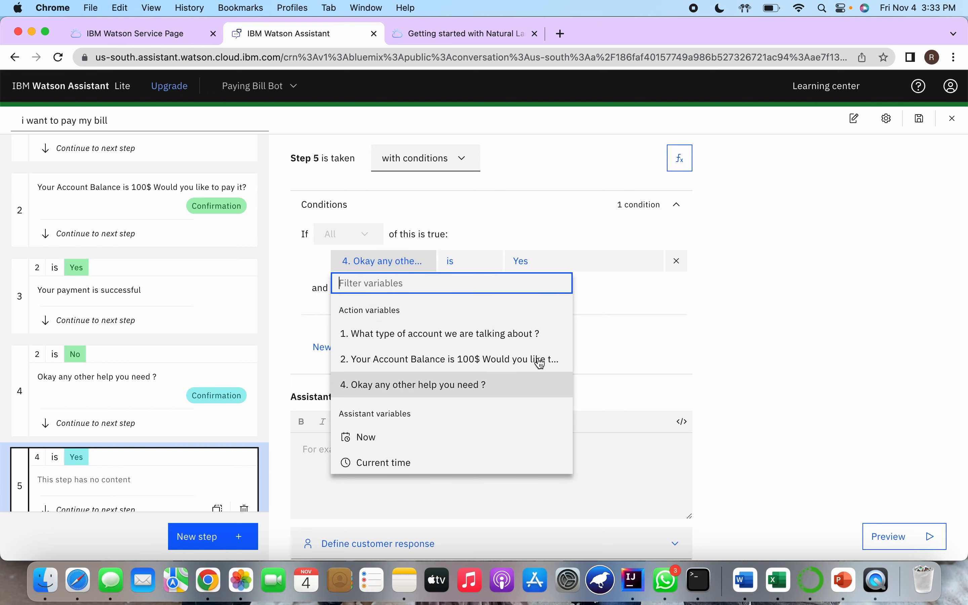
click(621, 324)
scroll(504, 388, down, 3)
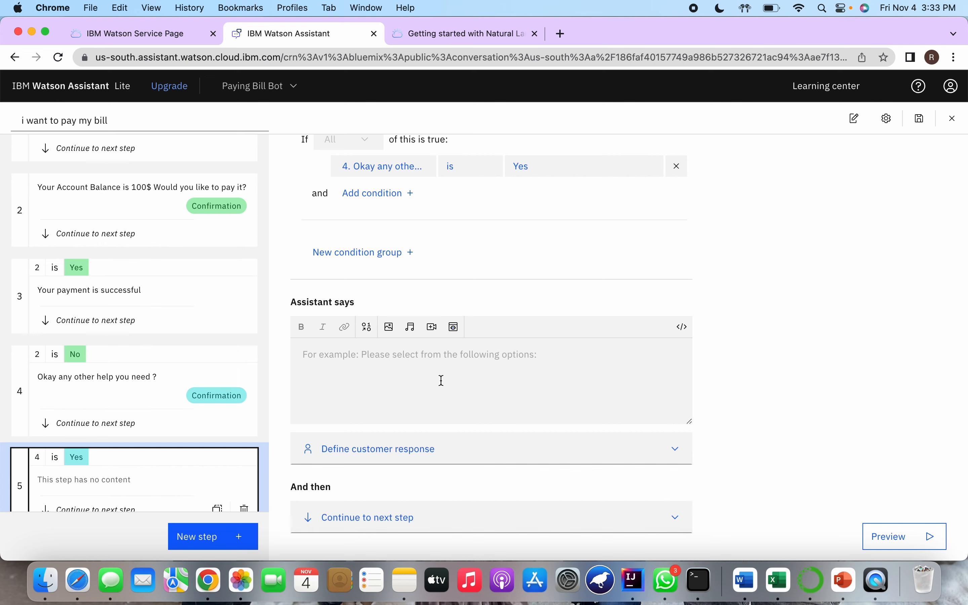
Duplicate the step 1 account type question and move the copy to the end as step 6
scroll(168, 261, up, 5)
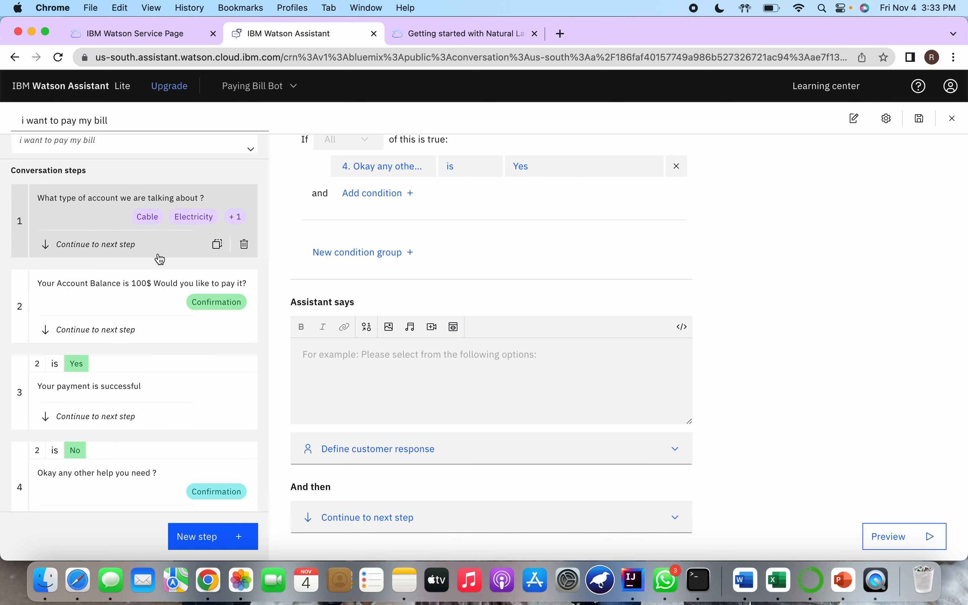
drag(97, 221, 120, 168)
click(217, 271)
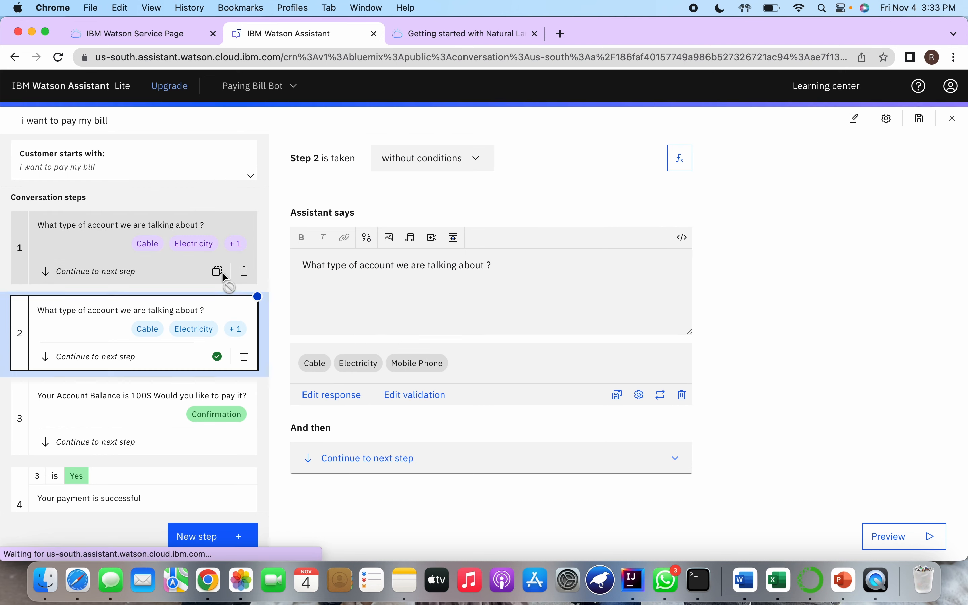
drag(89, 335, 86, 510)
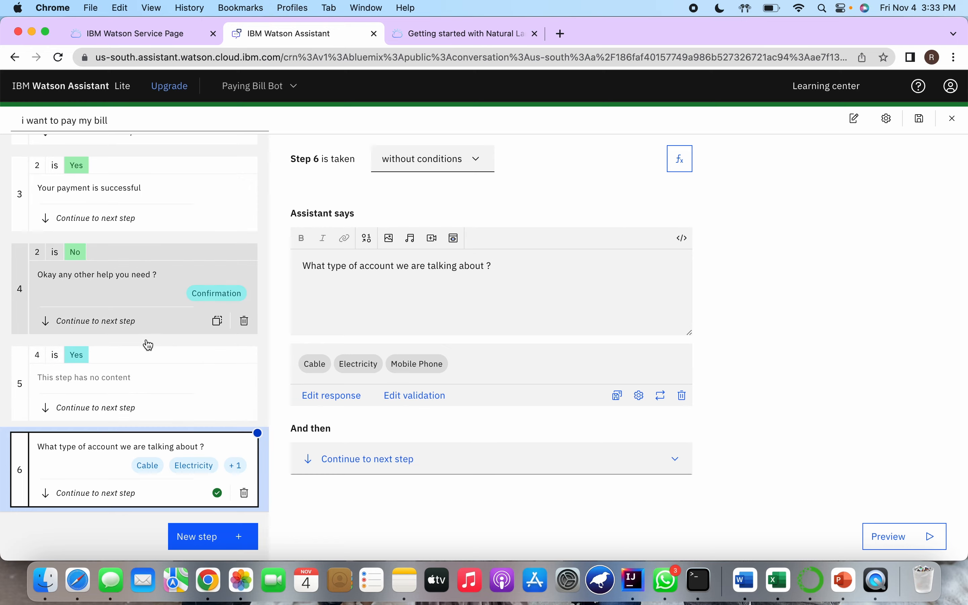
Delete the empty step 5 and make the duplicated account type question conditional on step 4 being answered Yes
click(245, 408)
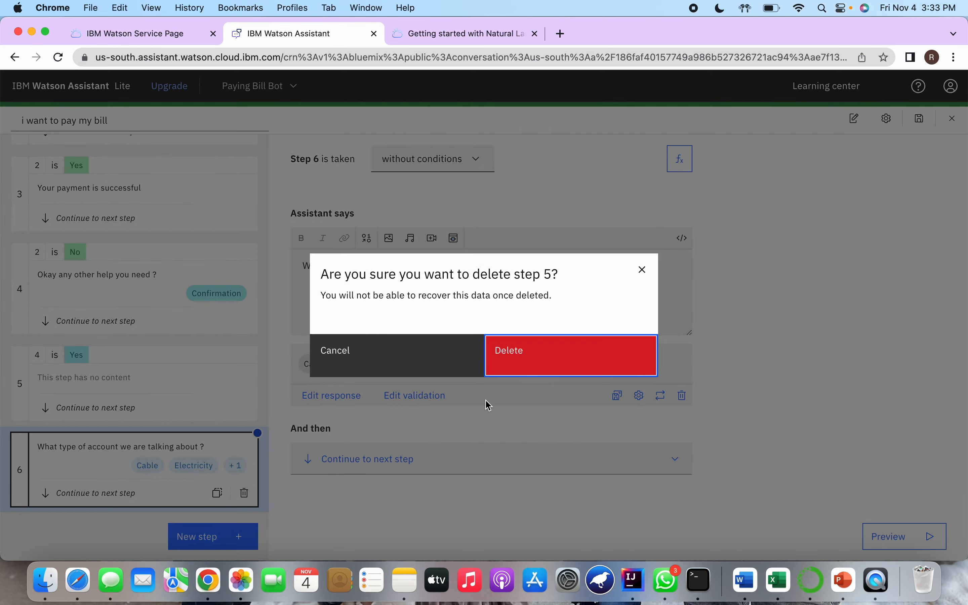
click(554, 371)
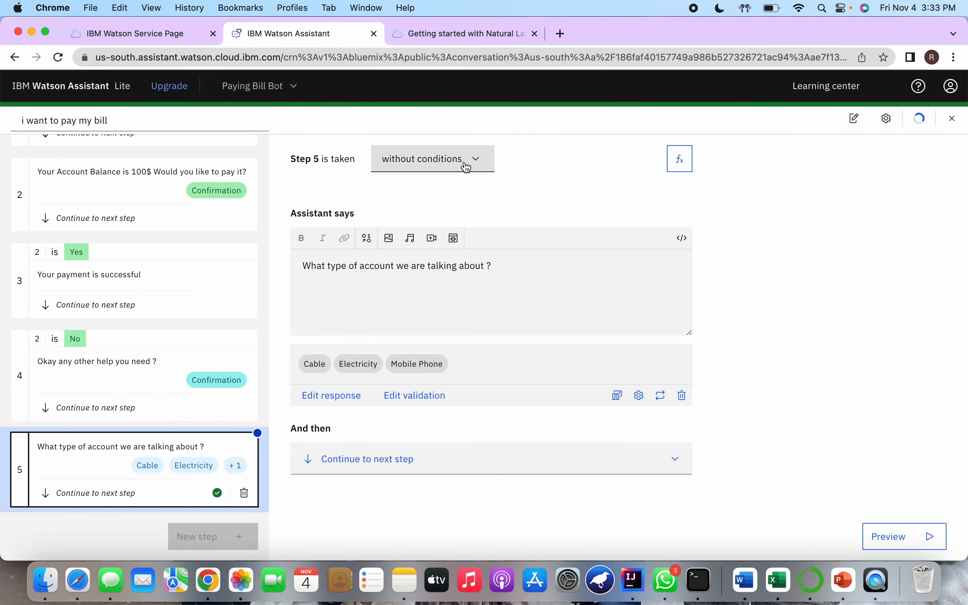
click(468, 168)
click(439, 213)
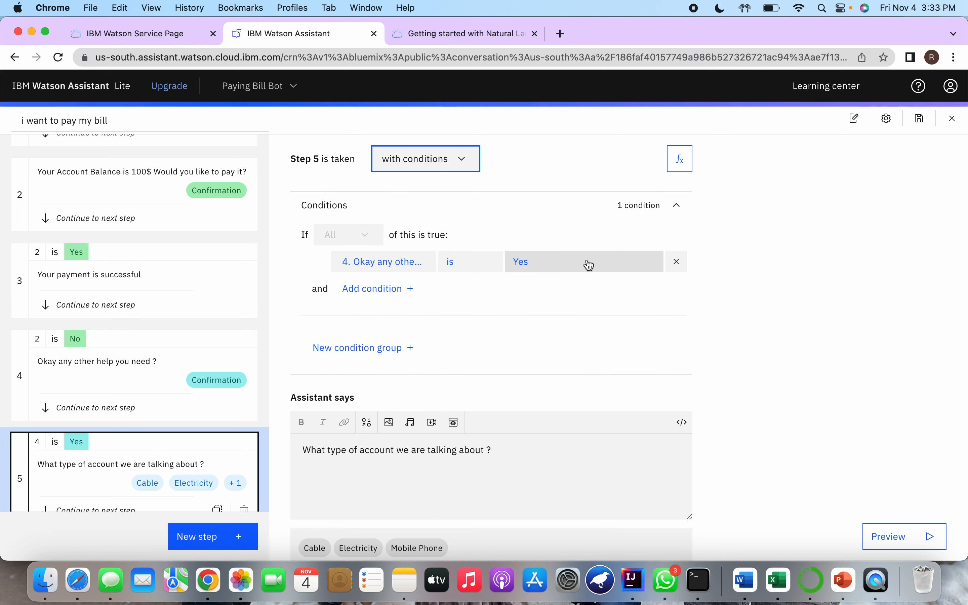
Set the duplicated account type step to re-ask the previous steps, starting from the step 2 account balance question
scroll(572, 283, down, 3)
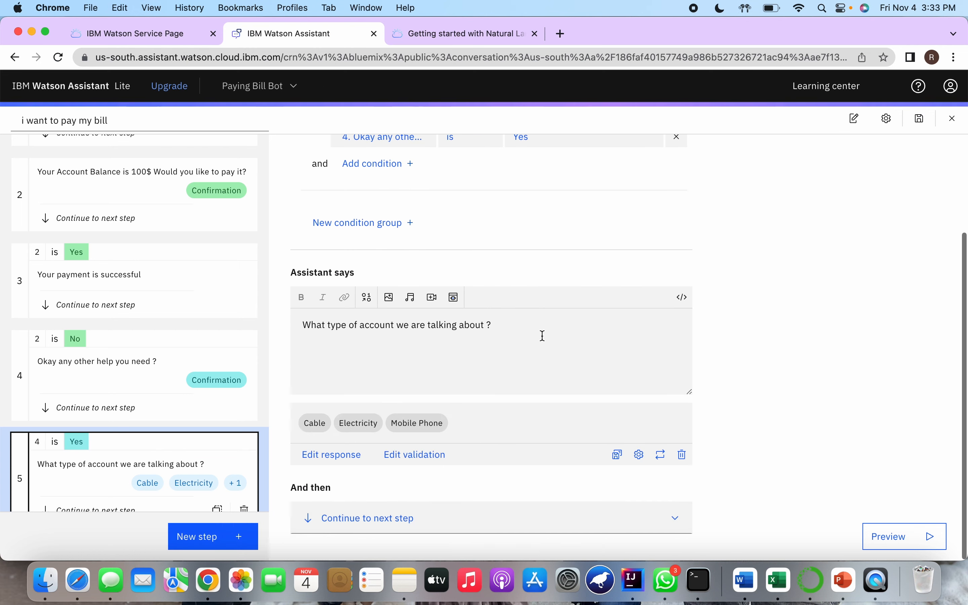
click(408, 518)
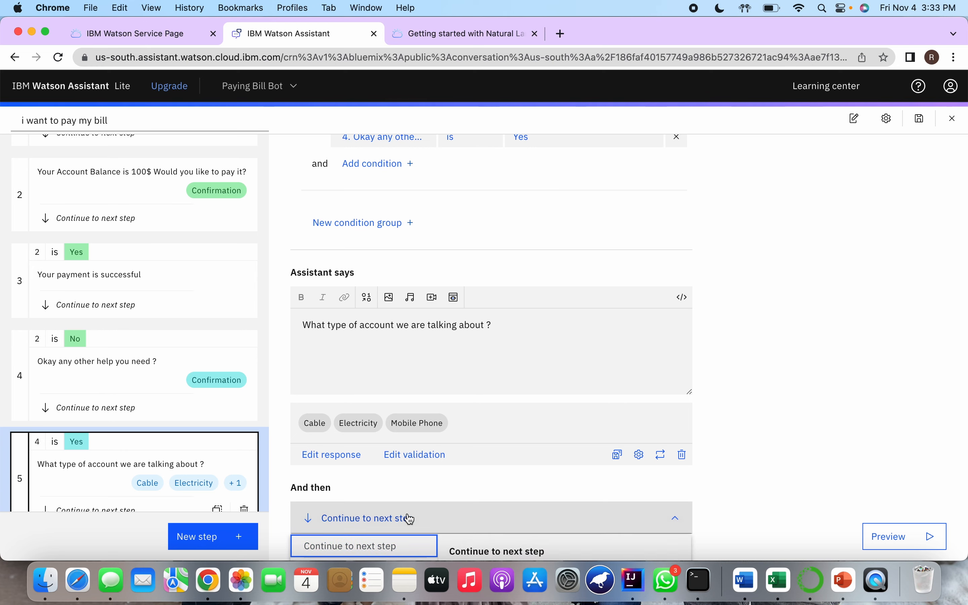
scroll(406, 516, down, 4)
click(395, 418)
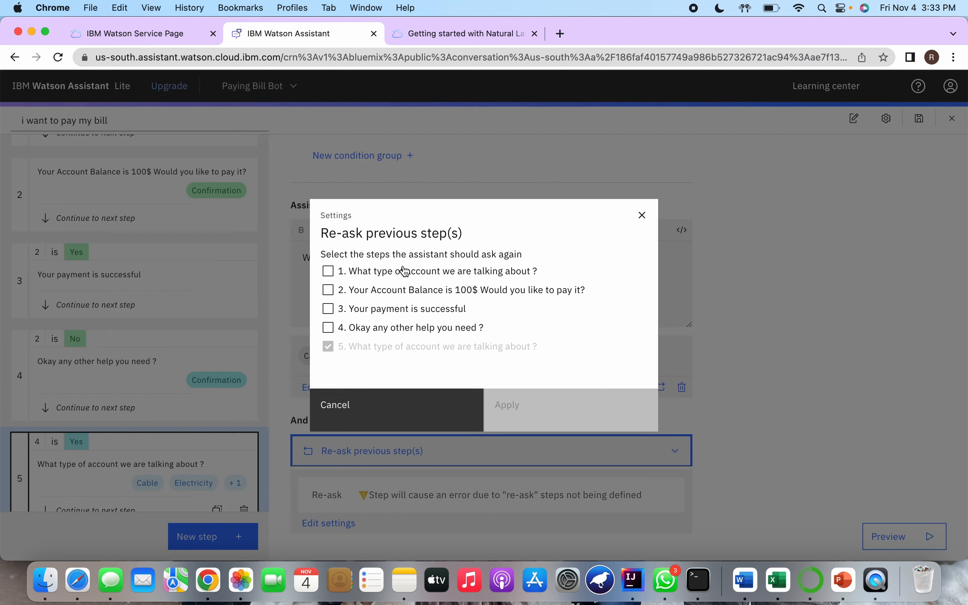
click(329, 291)
click(529, 409)
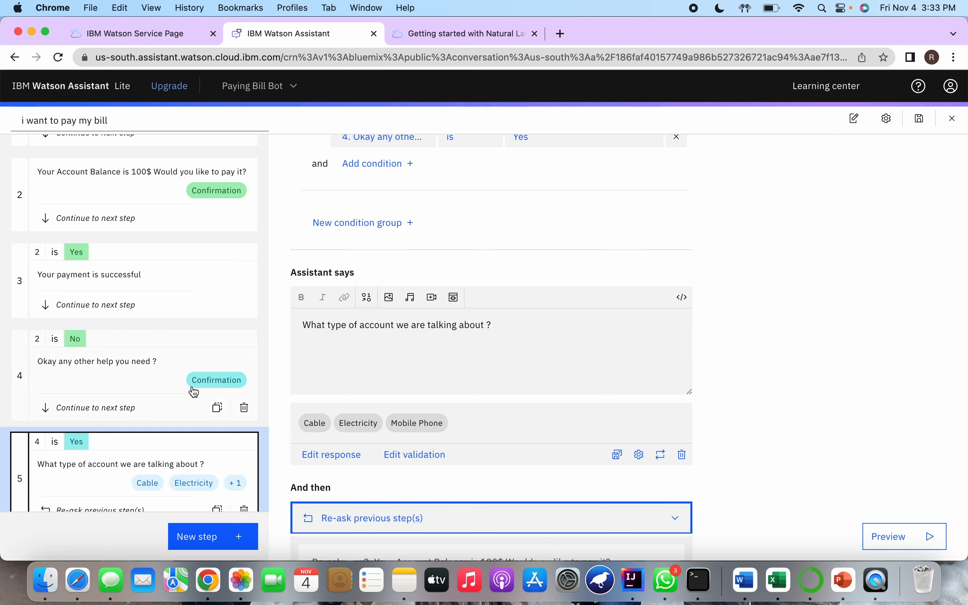
Add a new step directly after step 4 and make it conditional on the step 4 question being answered No
scroll(160, 461, down, 1)
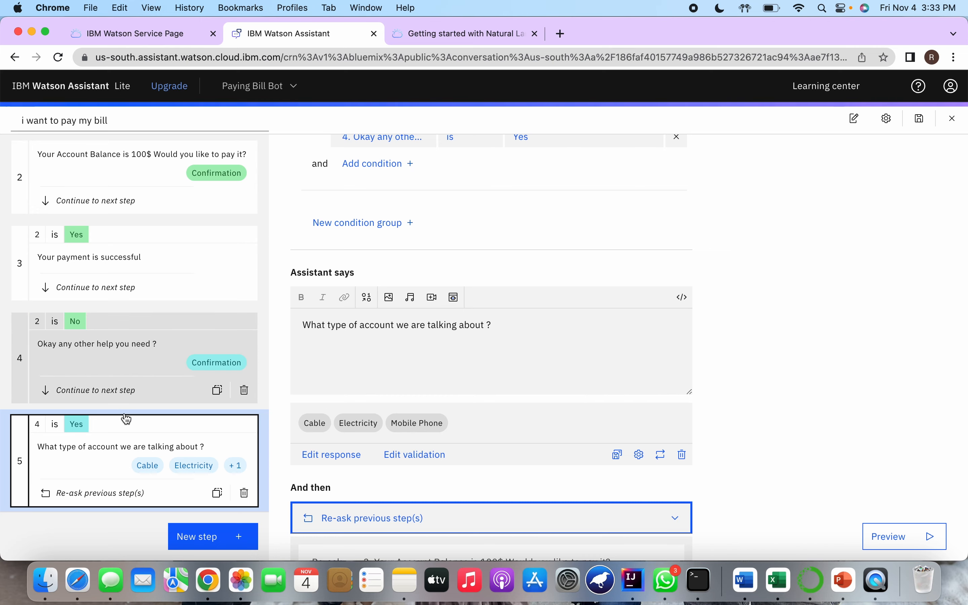
click(192, 385)
scroll(422, 313, down, 3)
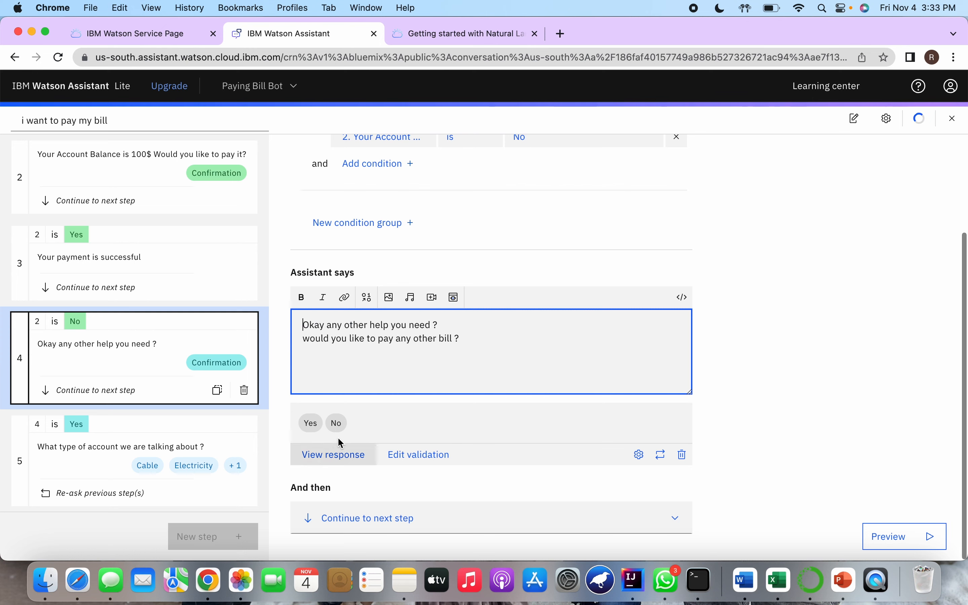
click(220, 544)
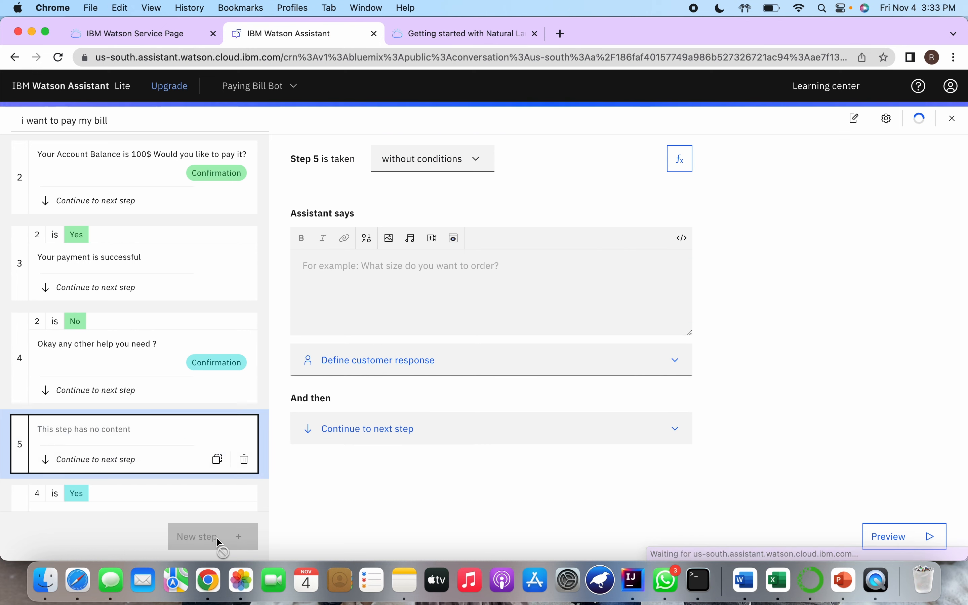
click(452, 156)
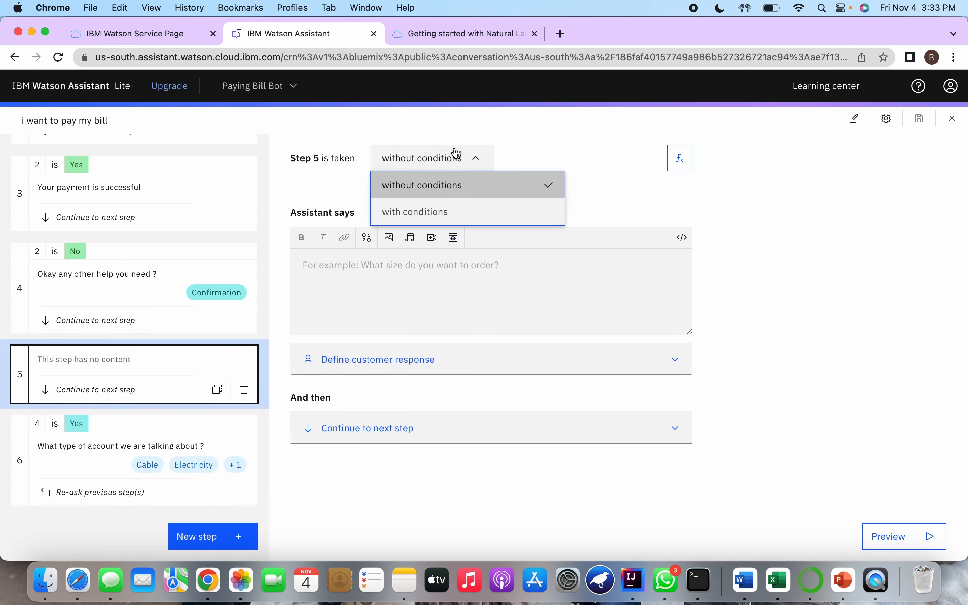
click(443, 212)
click(545, 265)
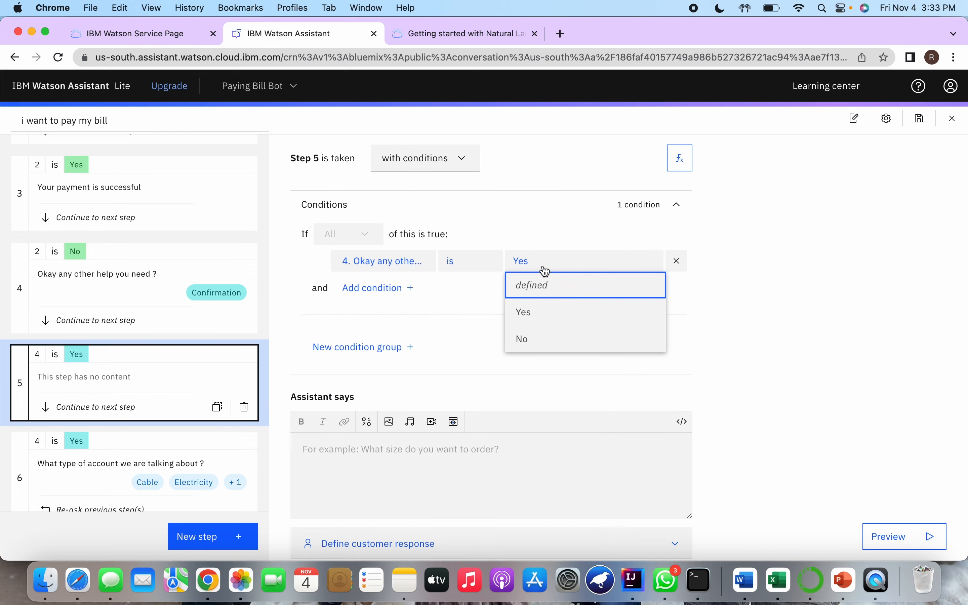
click(544, 340)
Set the assistant message of step 5 to "Alright See you.."
click(471, 486)
text(Alroi)
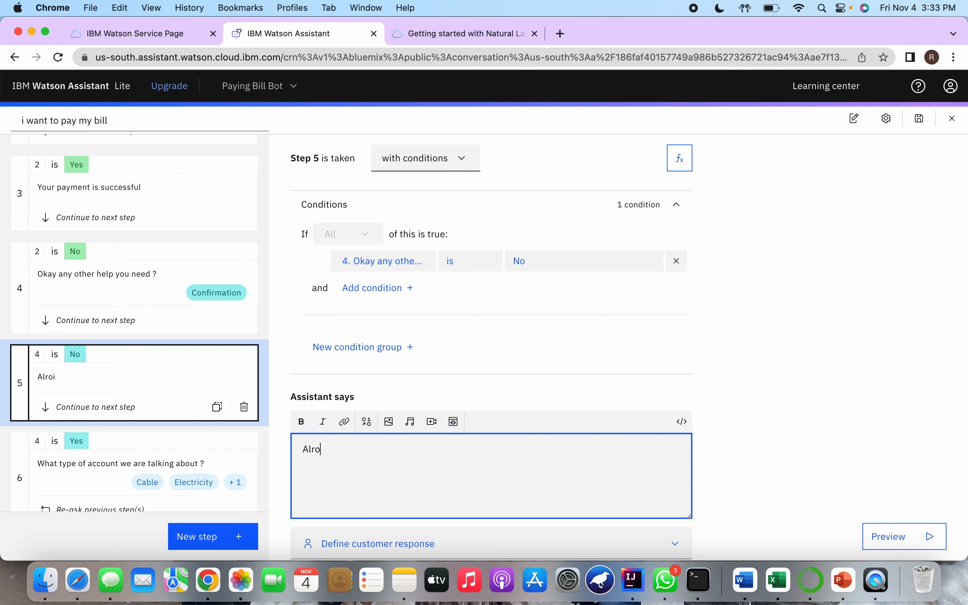
key(BackSpace)
key(BackSpace)
key(BackSpace)
text(right )
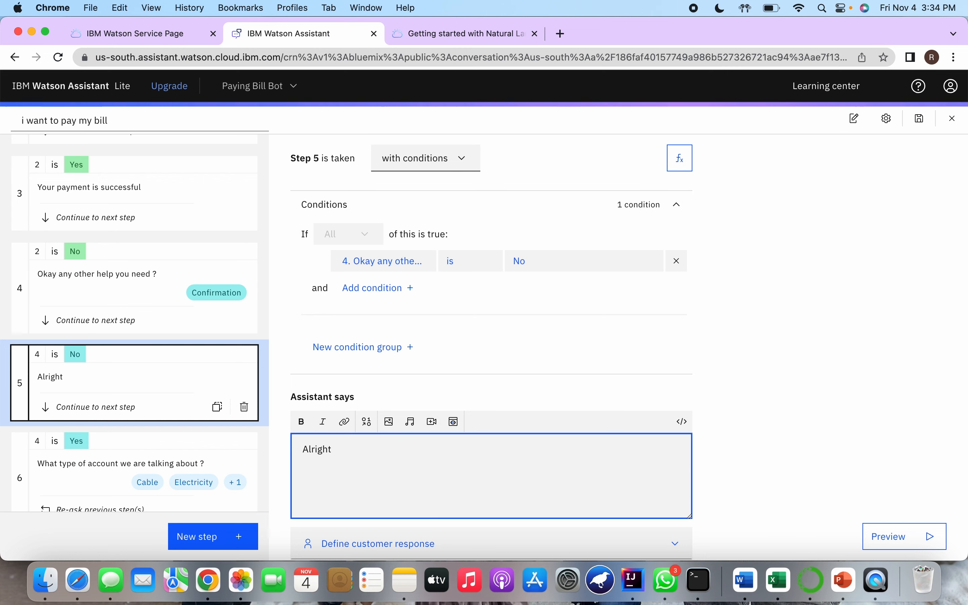
text(See you..)
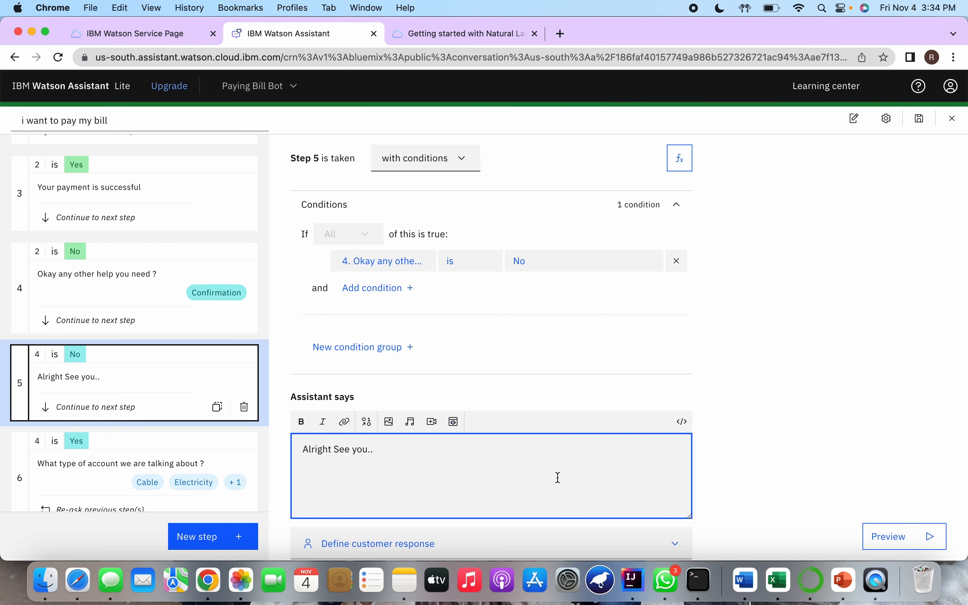
scroll(559, 478, down, 3)
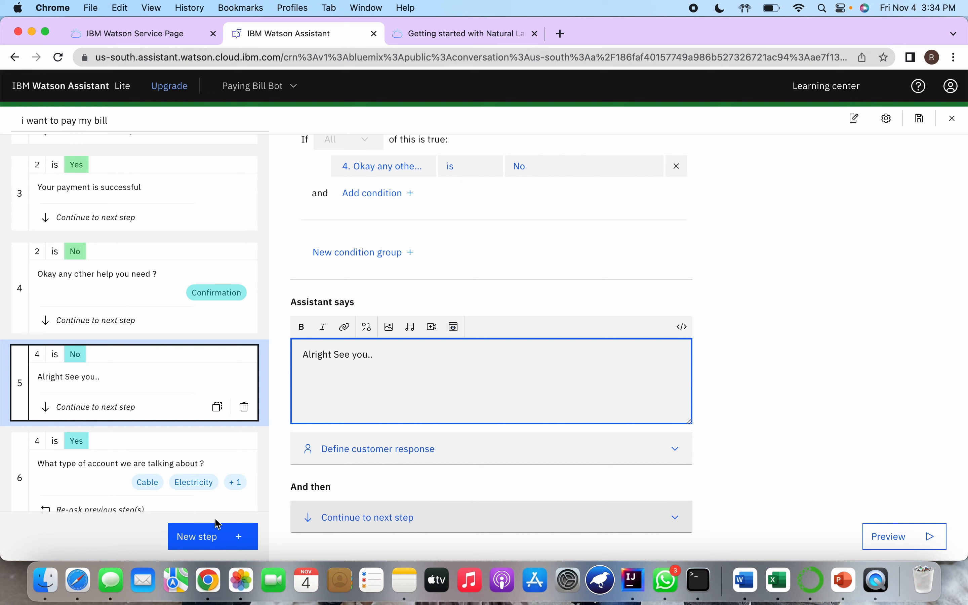
Save the bill payment action with its new closing step
scroll(196, 435, down, 1)
scroll(271, 435, up, 3)
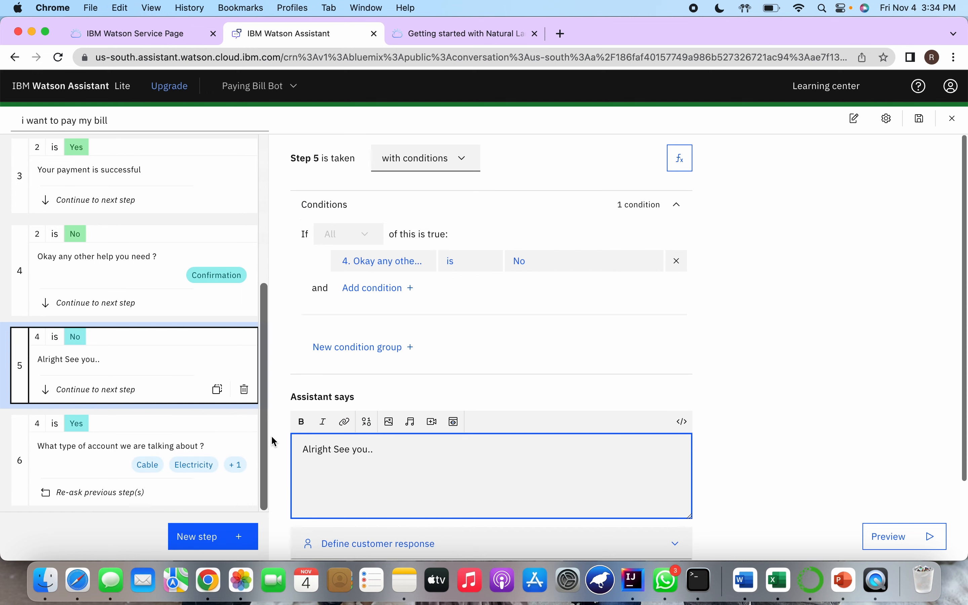
scroll(190, 379, up, 6)
scroll(190, 379, down, 5)
scroll(379, 428, down, 3)
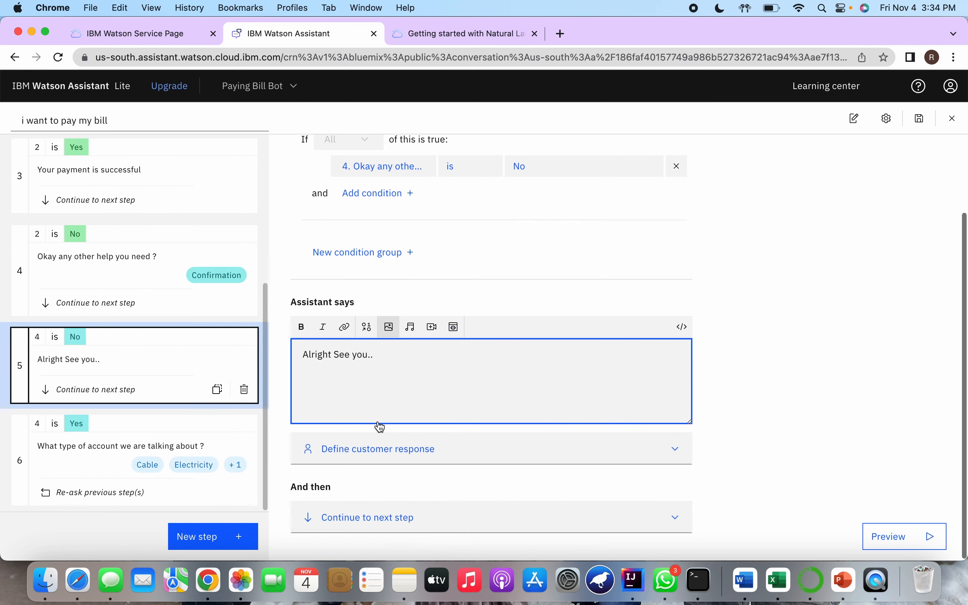
scroll(169, 433, up, 5)
scroll(168, 432, down, 5)
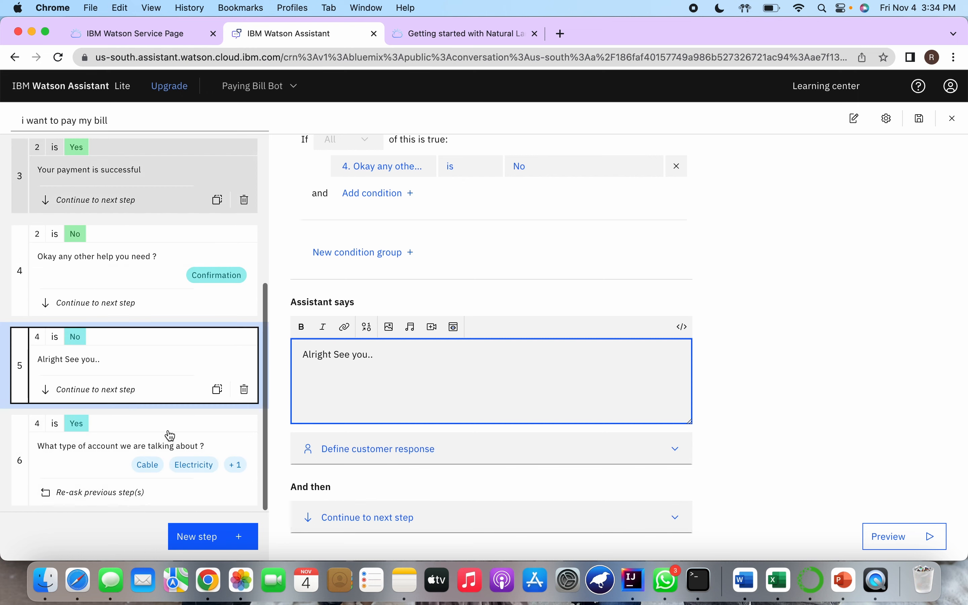
click(920, 121)
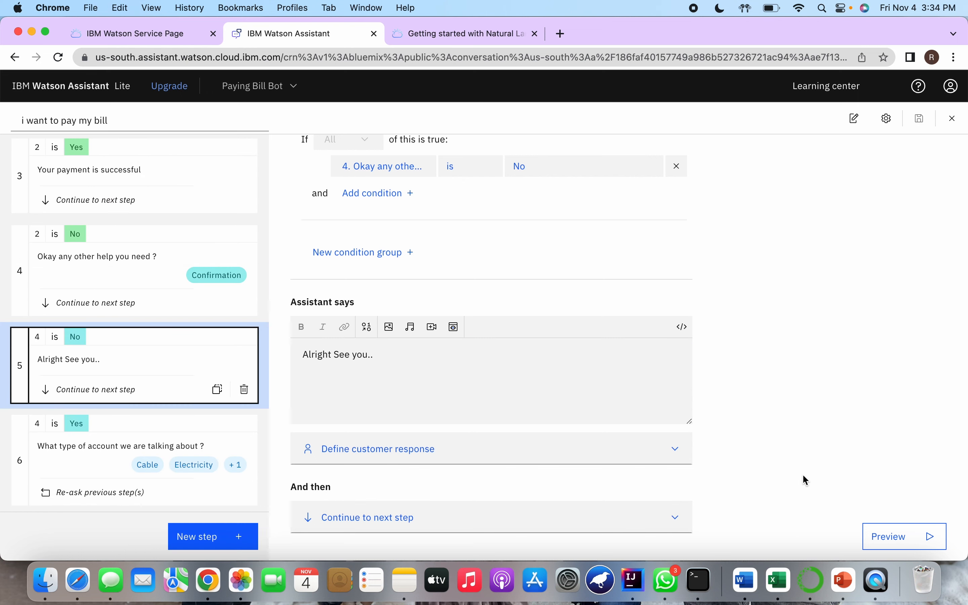
Restart the assistant preview conversation and send the greeting "Hi"
click(894, 538)
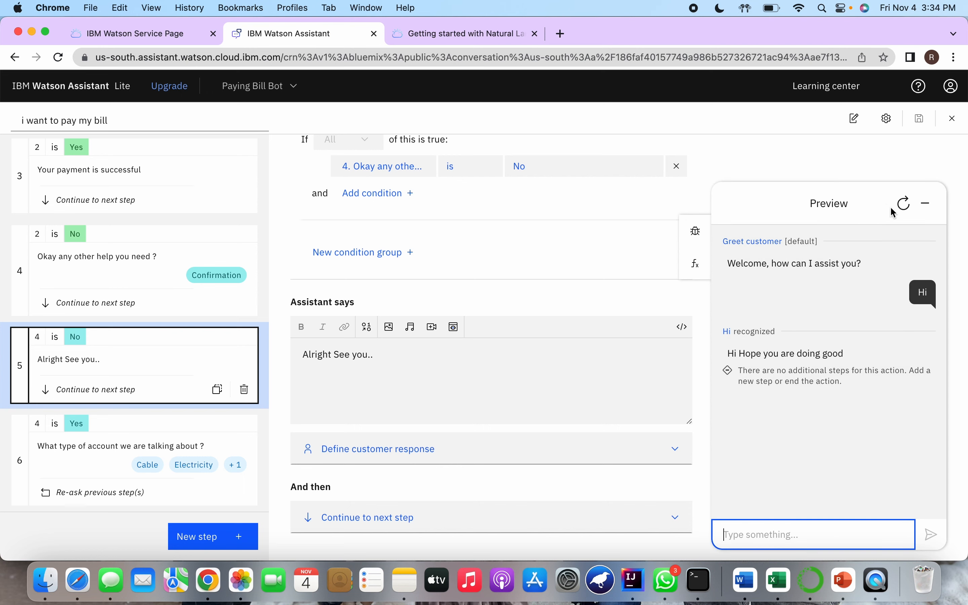
click(905, 215)
click(765, 528)
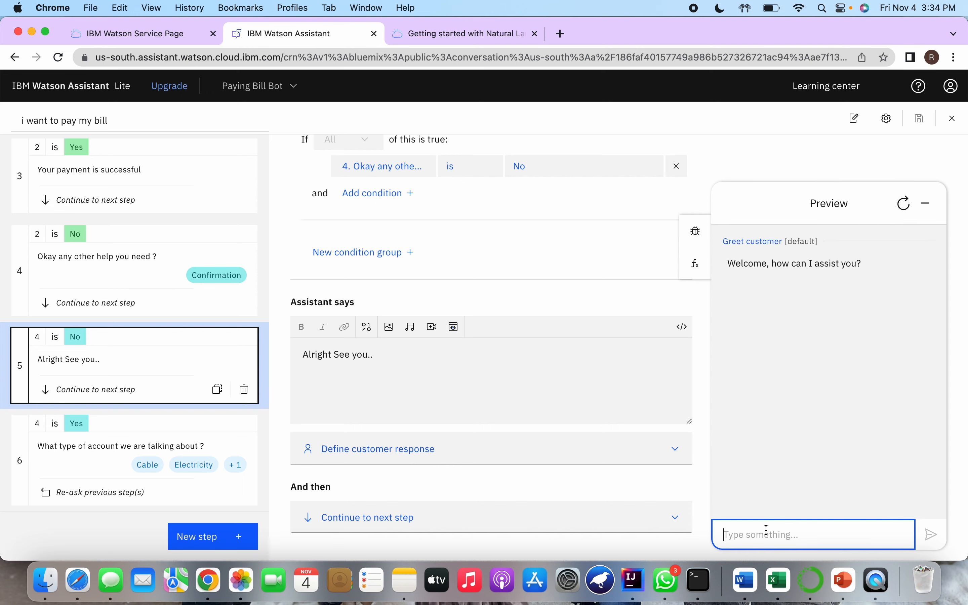
text(Hi)
key(Return)
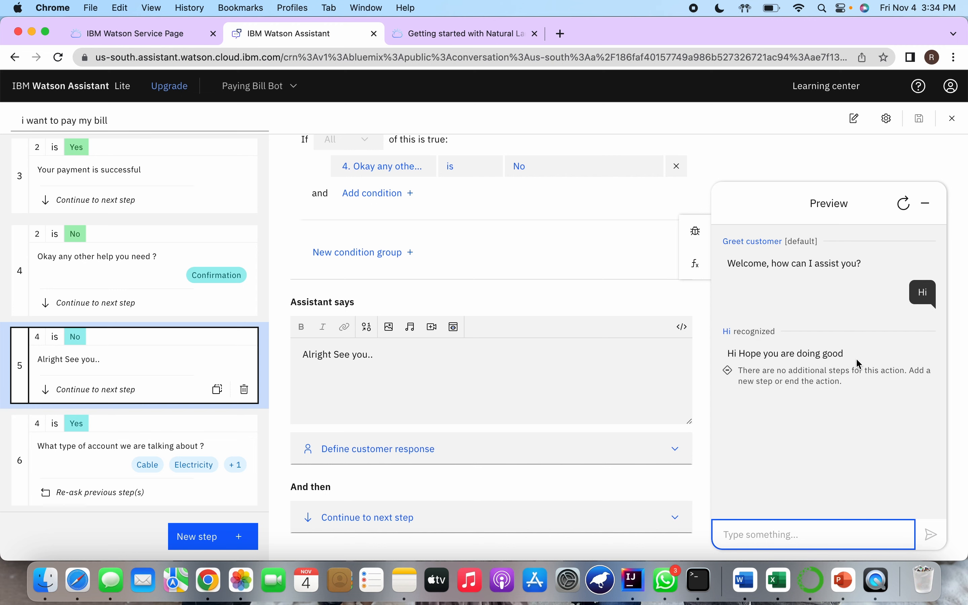
Test the payment branch in the preview by sending "i want to pay my bill", choosing Cable and answering Yes to paying the balance
text(i want to pay my bill)
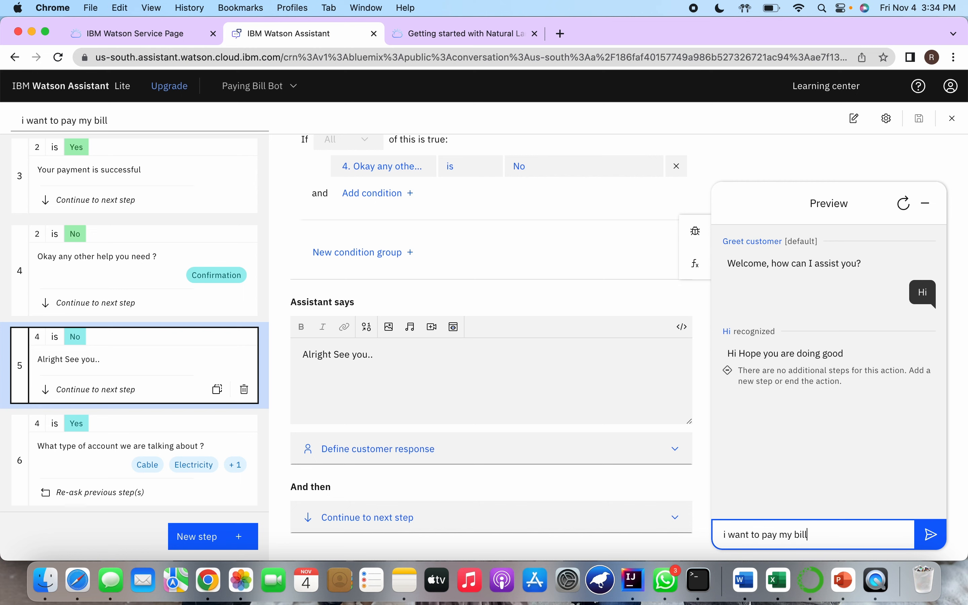
key(Return)
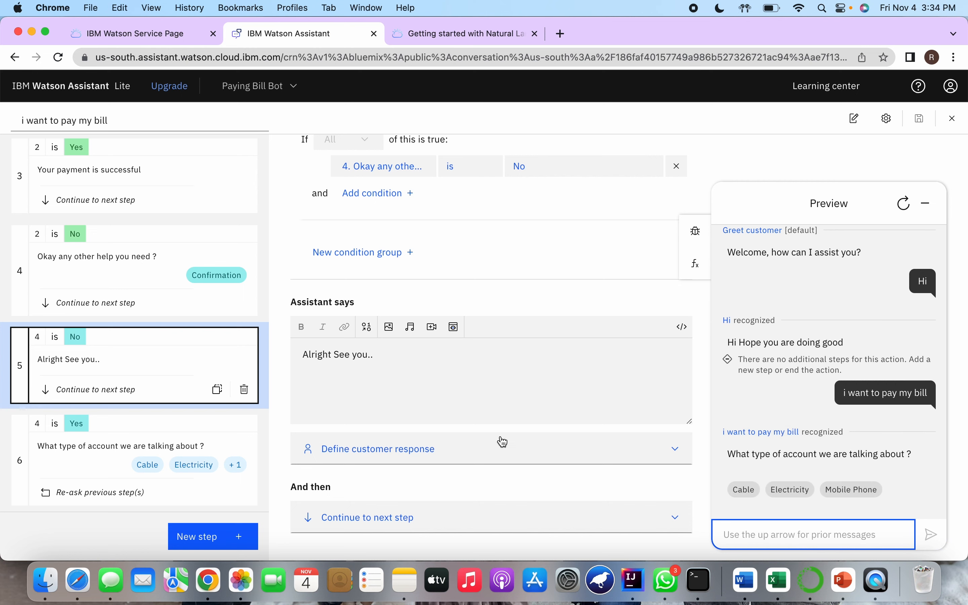
scroll(157, 308, up, 6)
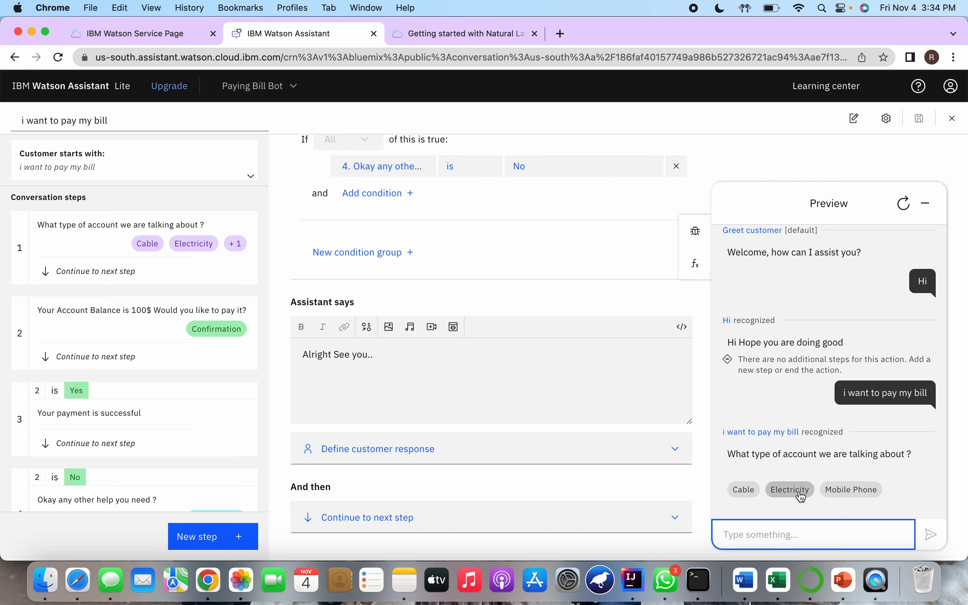
click(740, 492)
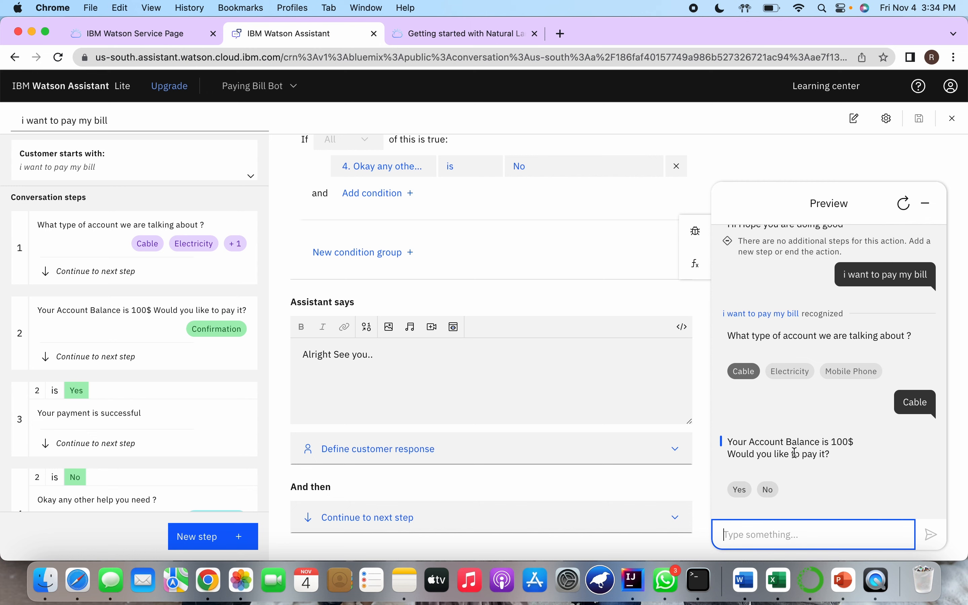
click(744, 494)
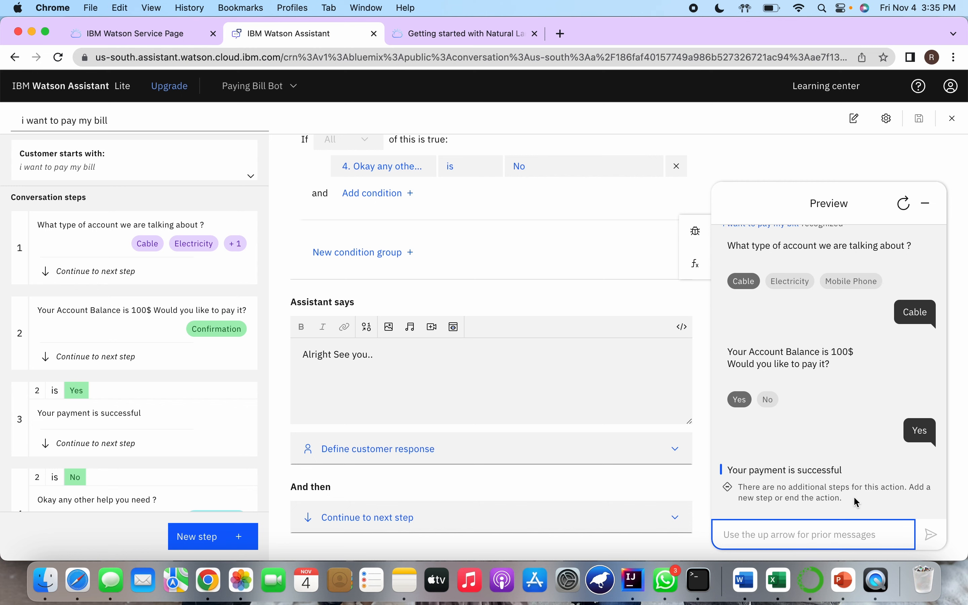
Send "i want to pay my bill" in the preview again, choose Mobile Phone and answer No to paying the balance
scroll(162, 460, down, 6)
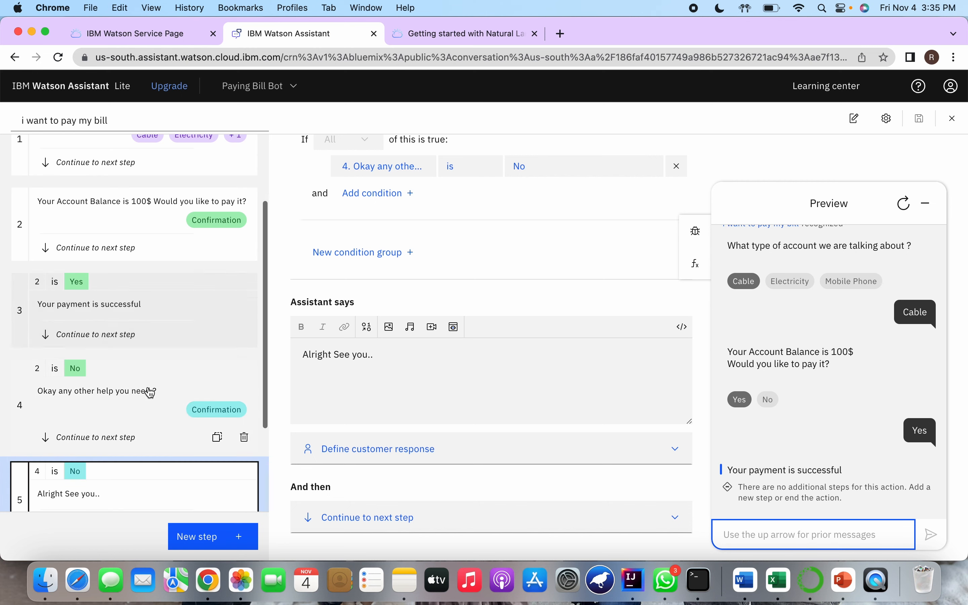
scroll(150, 391, up, 3)
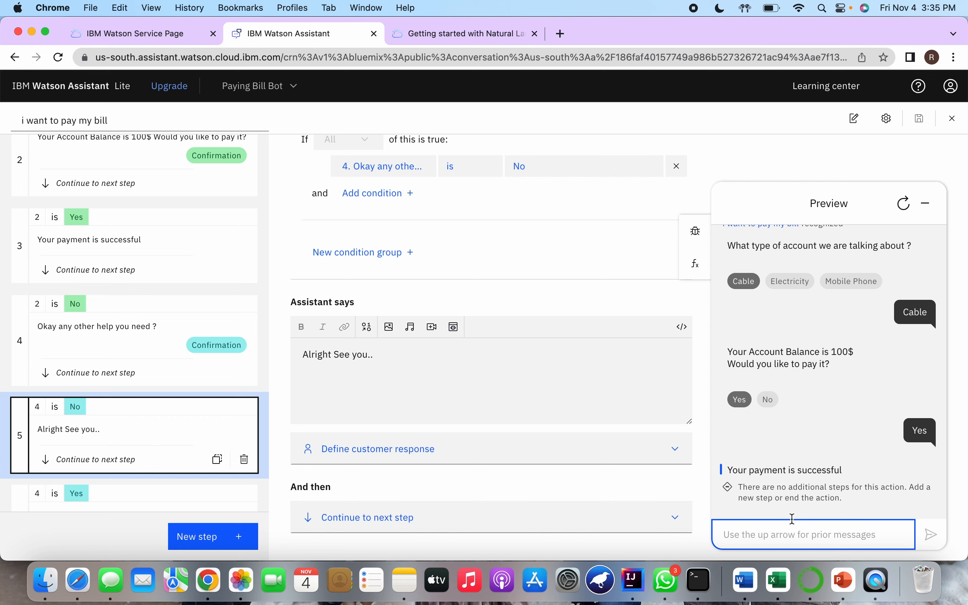
scroll(820, 426, up, 3)
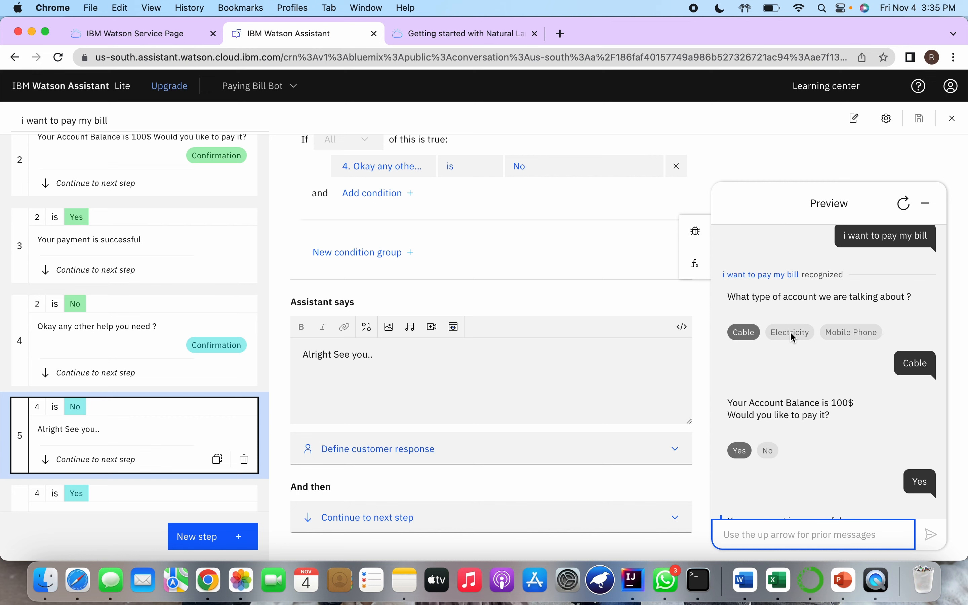
scroll(858, 422, up, 8)
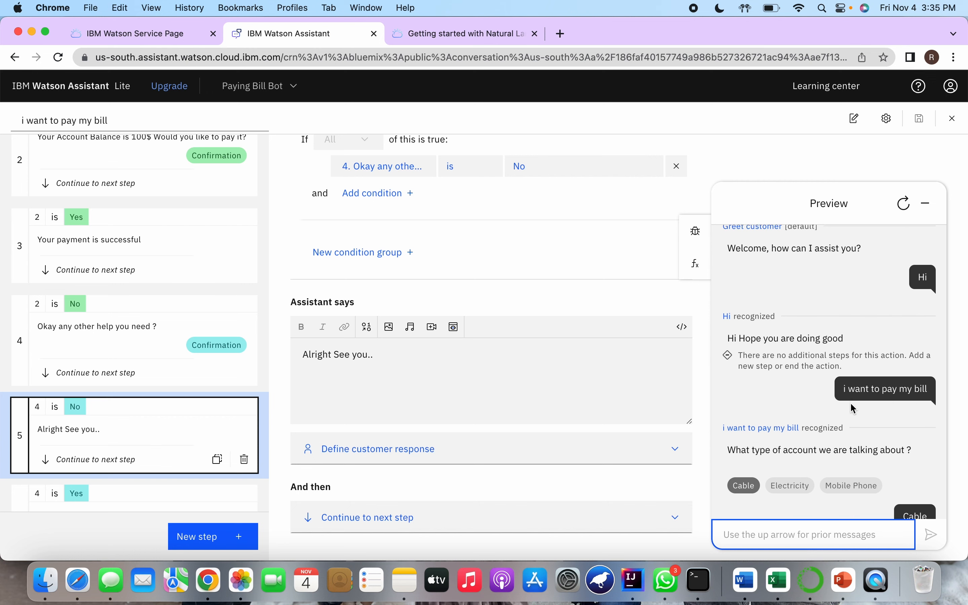
scroll(851, 403, down, 10)
text(i want to pay)
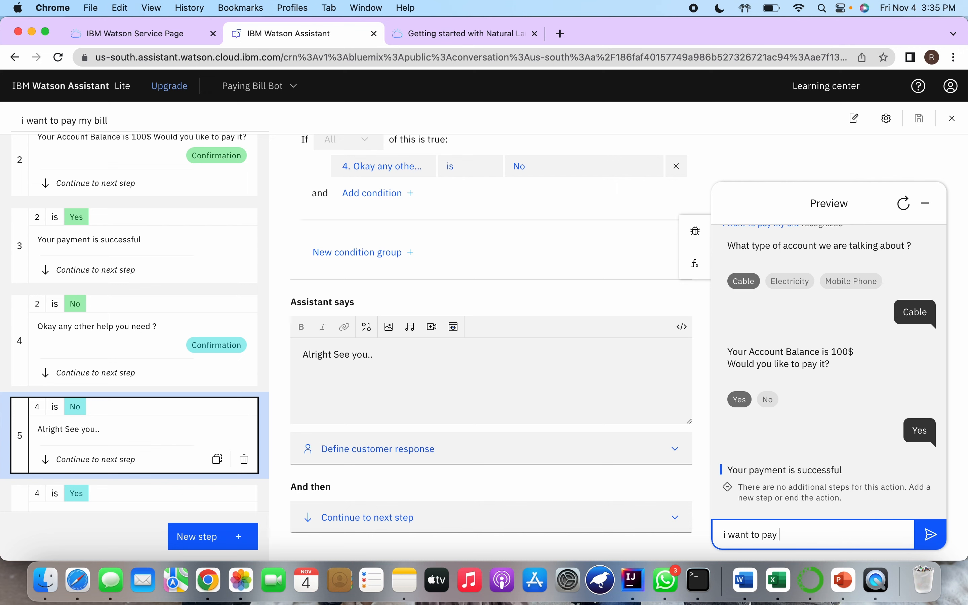
text( my bill)
key(Return)
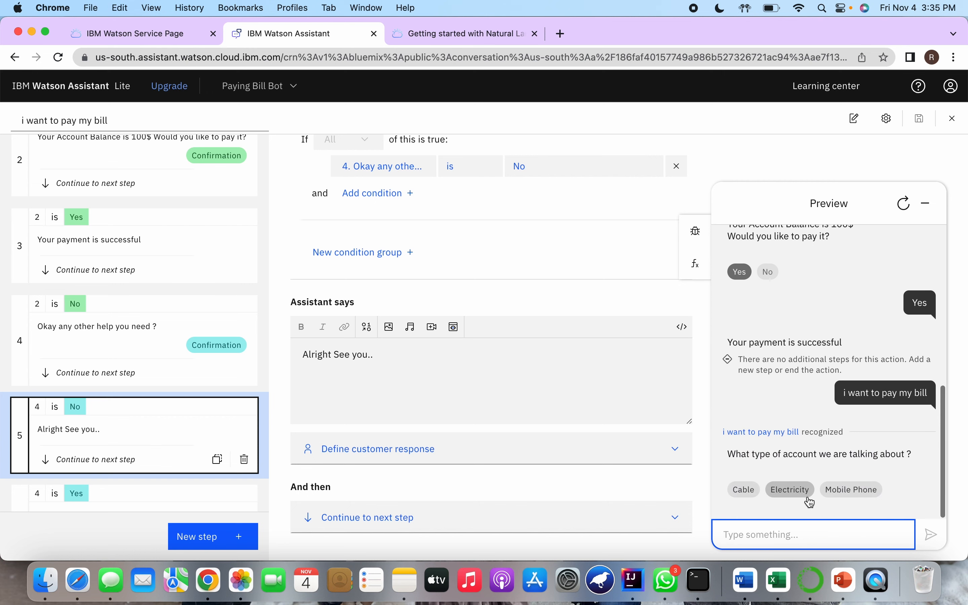
click(851, 493)
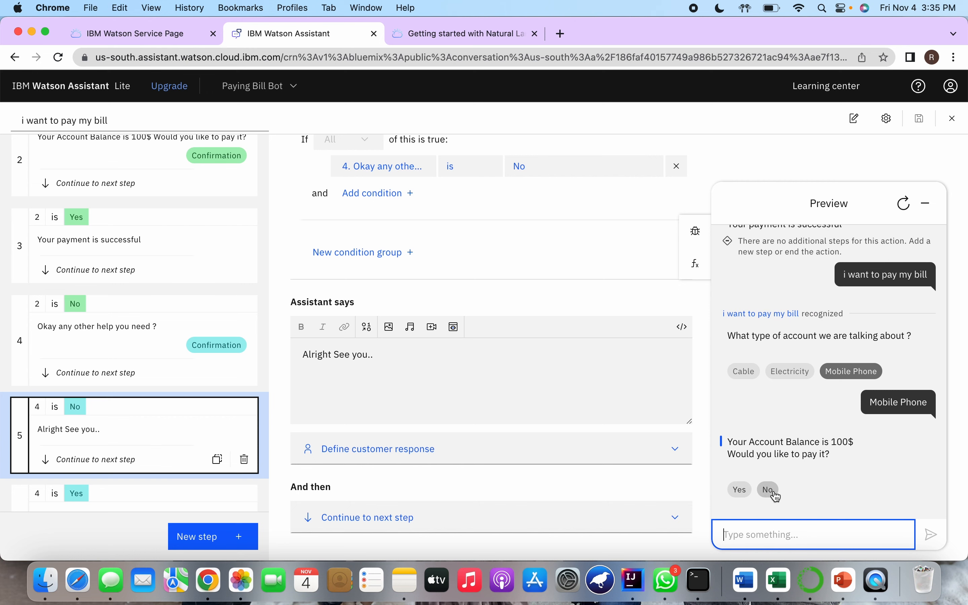
click(769, 491)
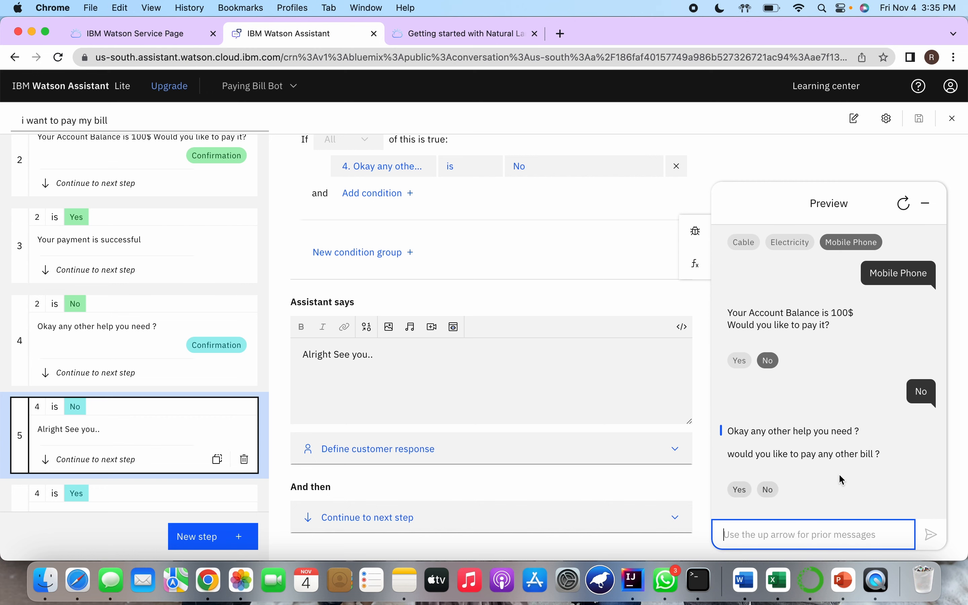
Test paying another bill by answering Yes, choosing Electricity and confirming the payment with Yes, then close the preview
click(745, 490)
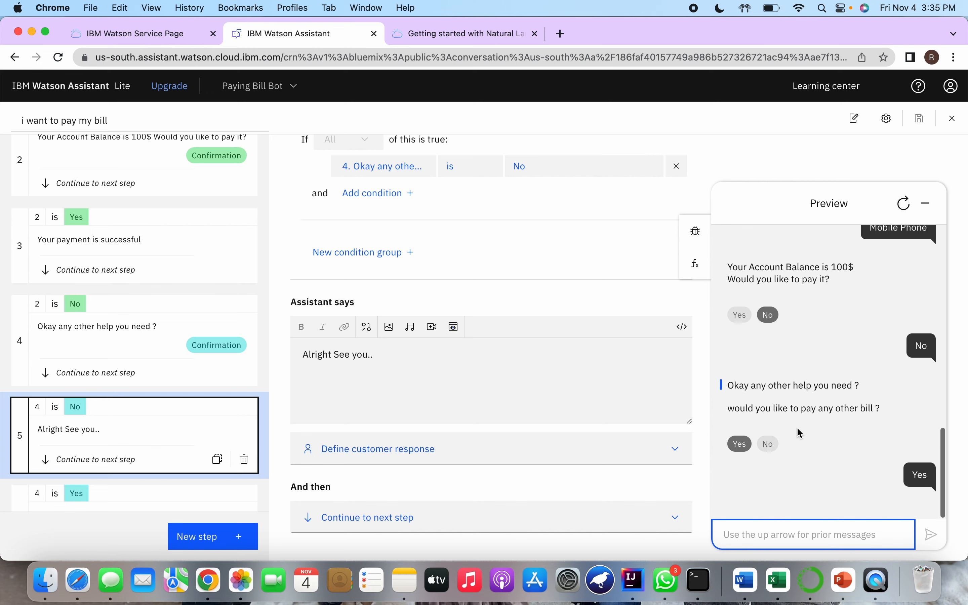
click(794, 491)
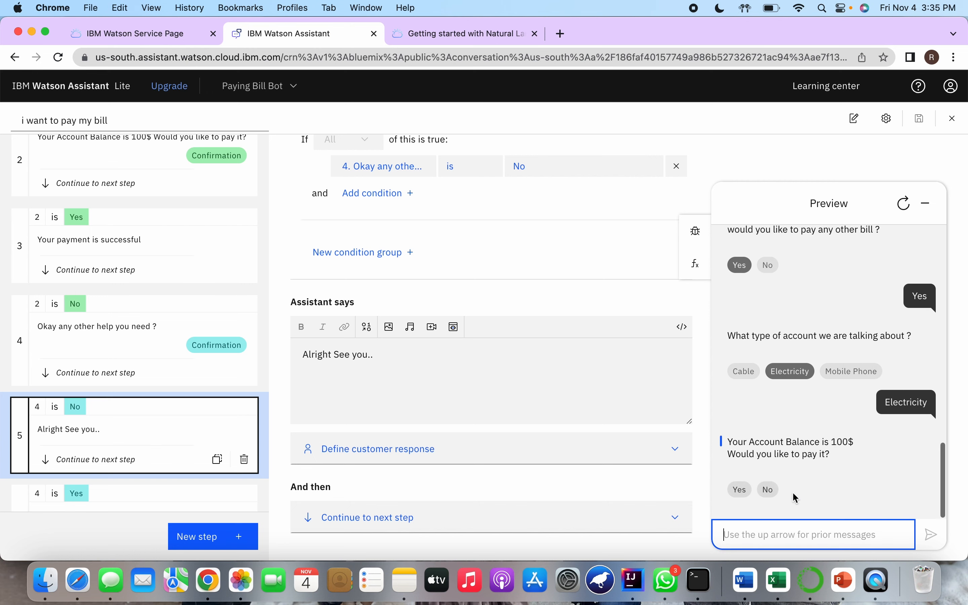
click(737, 494)
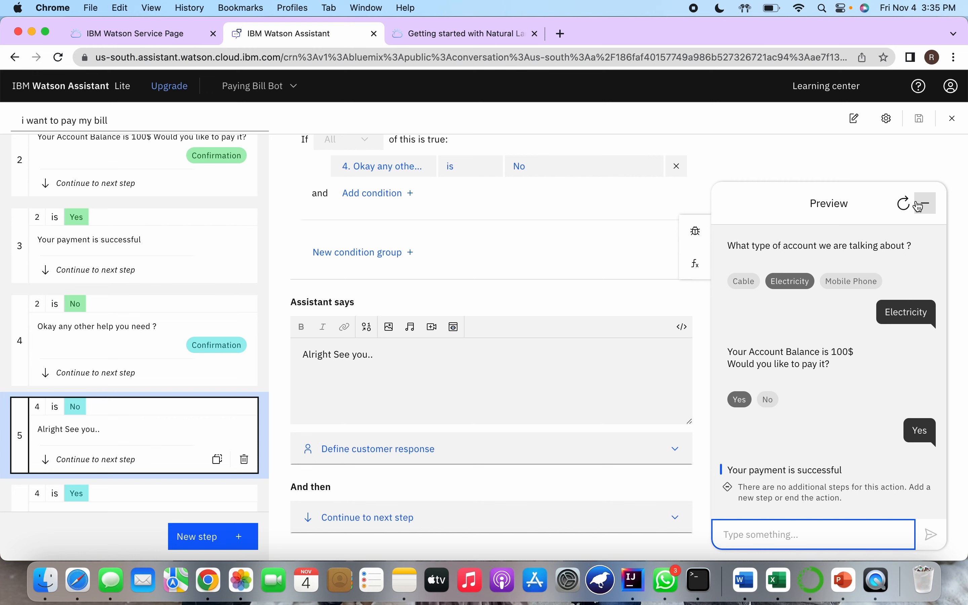
click(920, 205)
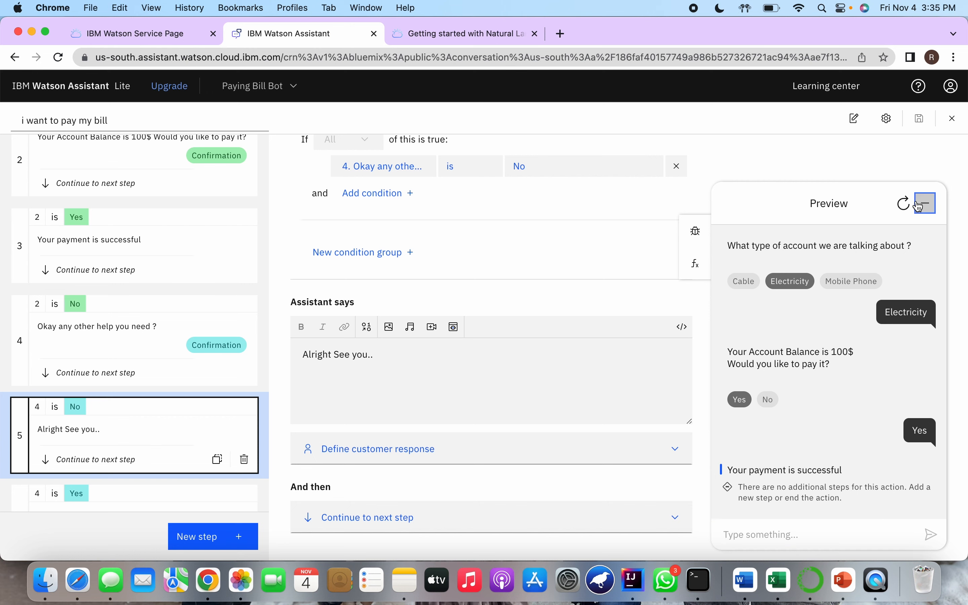
Leave the action editor and examine the available channels and extensions on the Integrations page
click(954, 122)
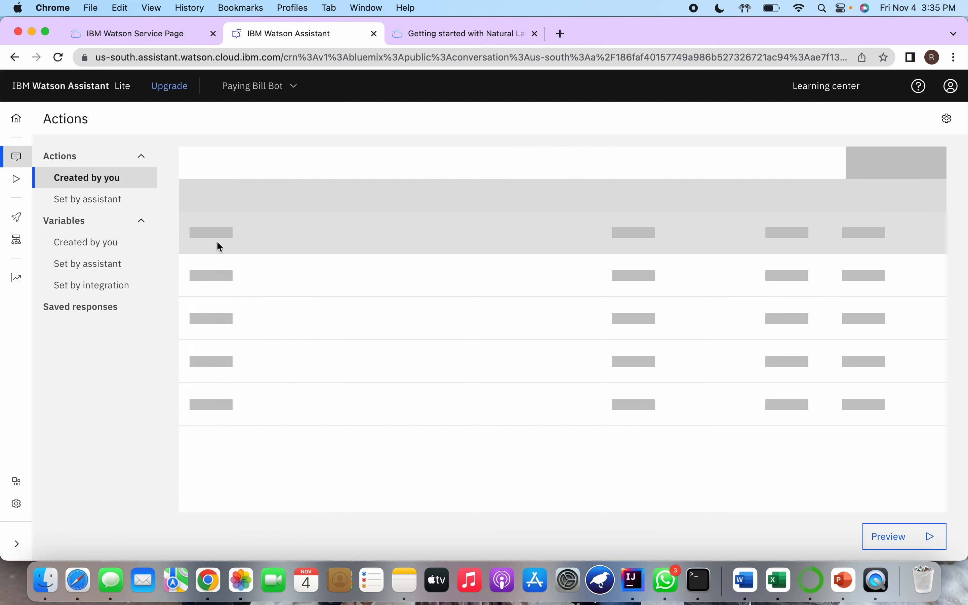
click(36, 482)
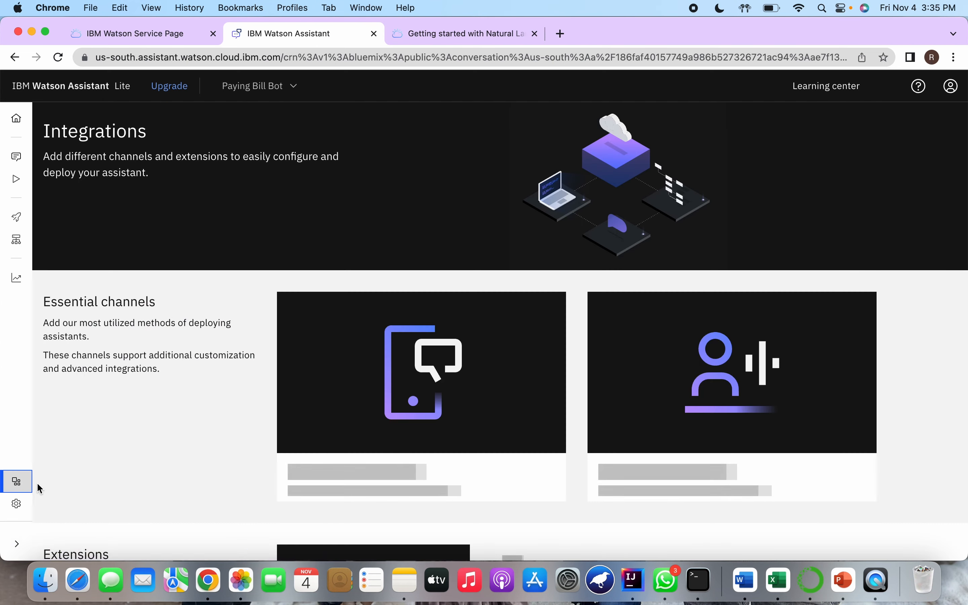
scroll(400, 353, down, 5)
scroll(446, 285, up, 2)
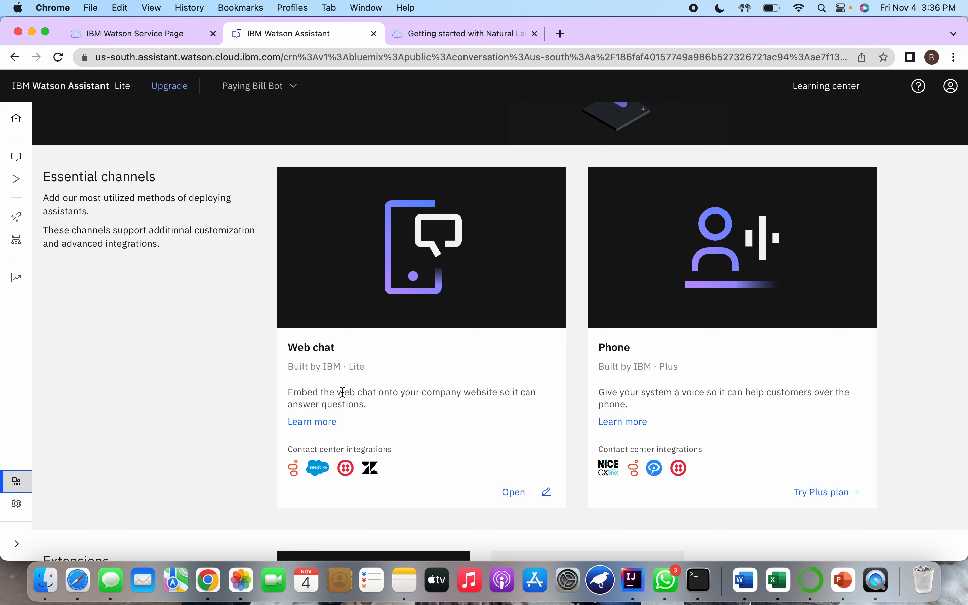
drag(343, 392, 394, 407)
click(394, 406)
scroll(722, 390, down, 3)
scroll(721, 391, down, 1)
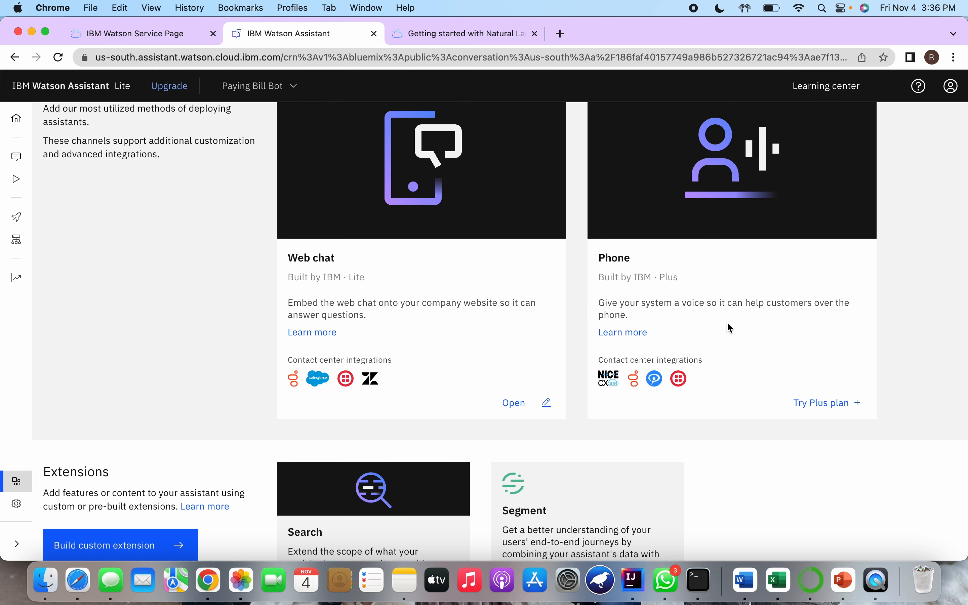
scroll(729, 326, down, 5)
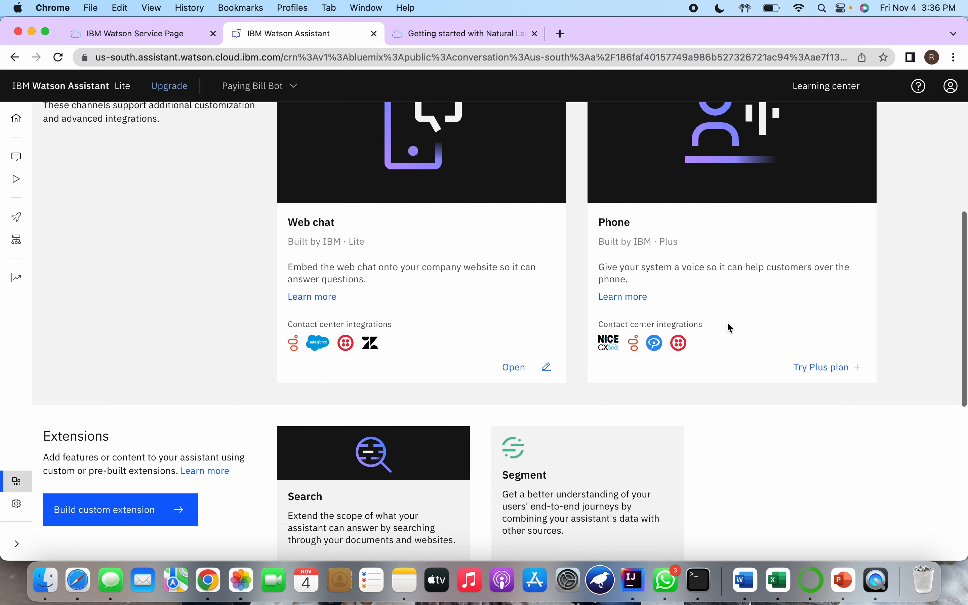
scroll(544, 368, down, 8)
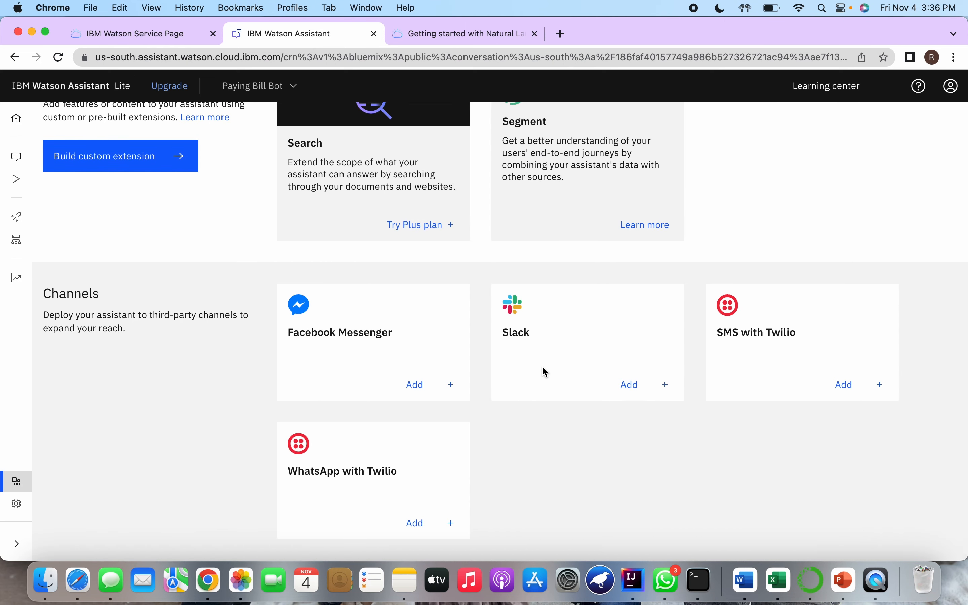
scroll(545, 371, up, 12)
mouse_move(9, 236)
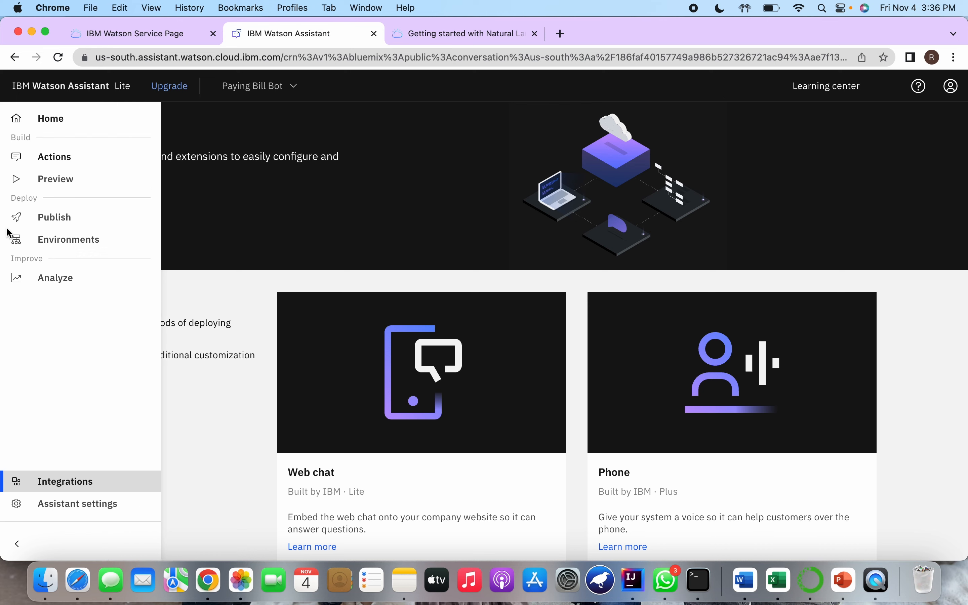
Test "i want to pay my bill" with Mobile Phone in the sample website preview, and return to the actions list
click(71, 177)
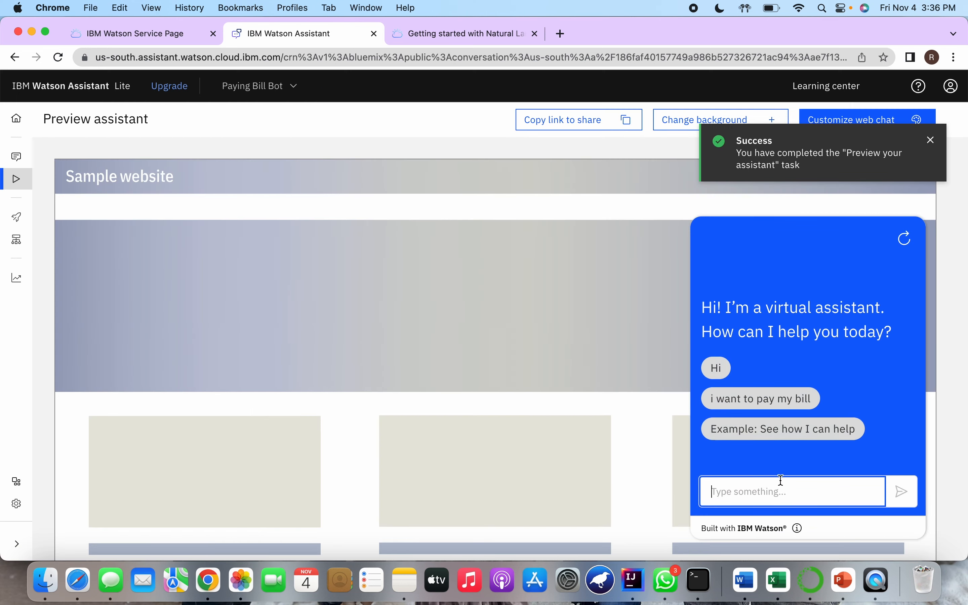
click(766, 406)
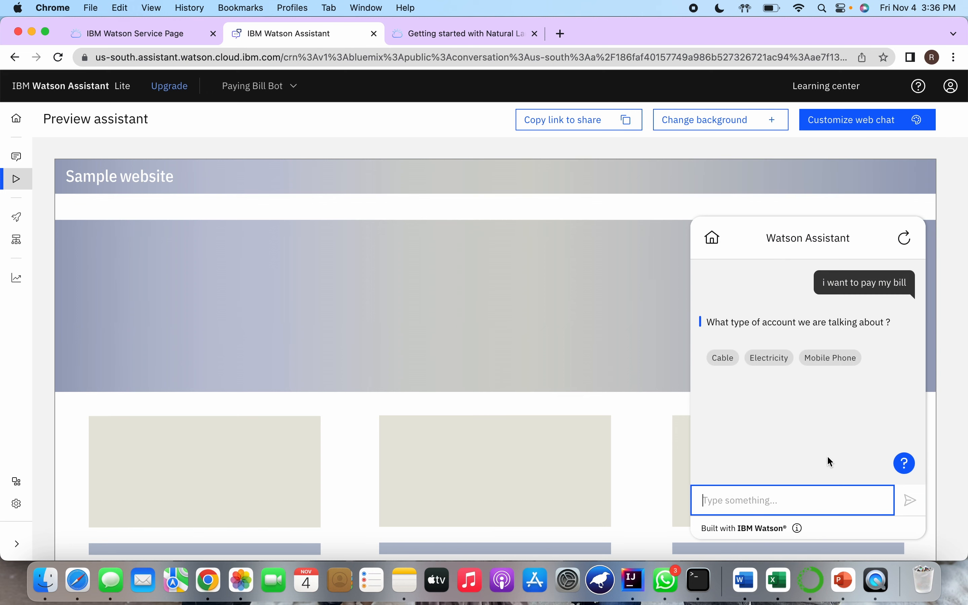
click(823, 363)
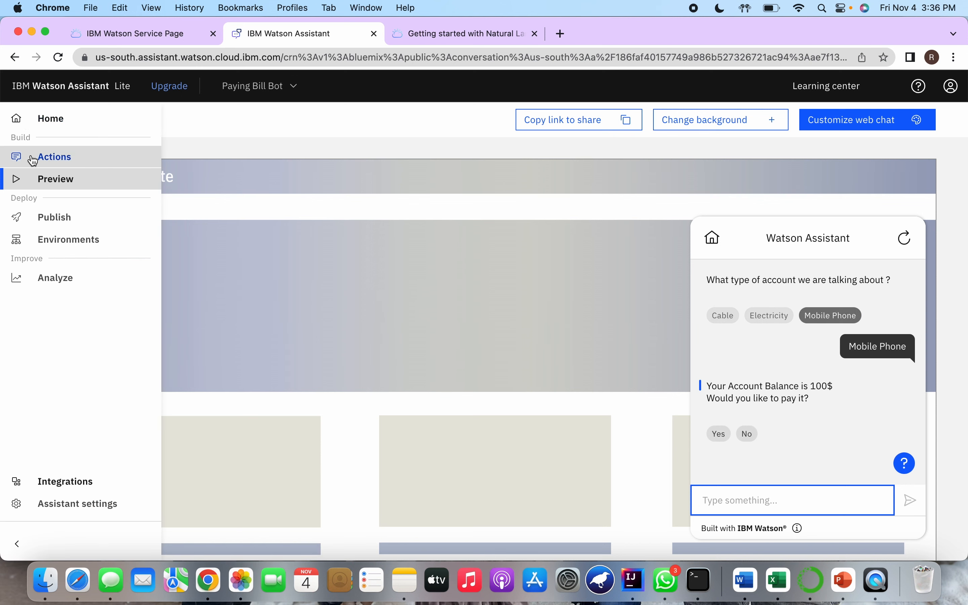
click(33, 162)
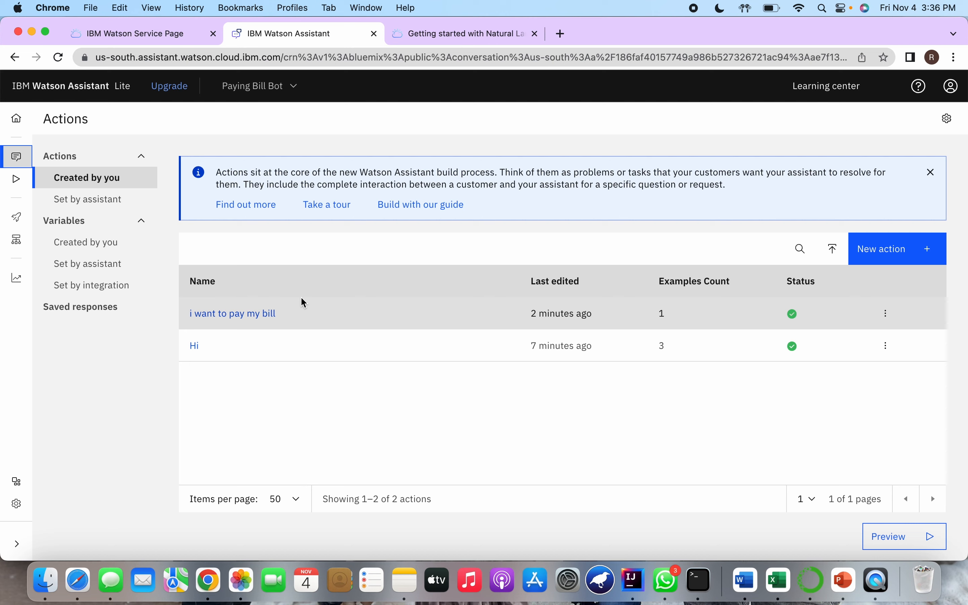
View the IBM Cloud resource list containing the Watson Assistant service, and return to the assistant's actions list
click(137, 34)
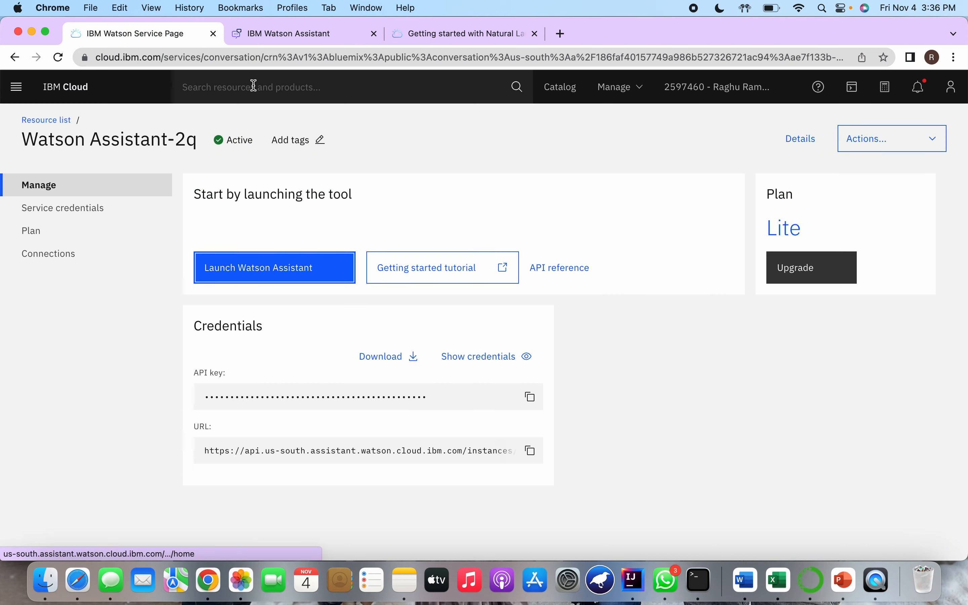
click(15, 58)
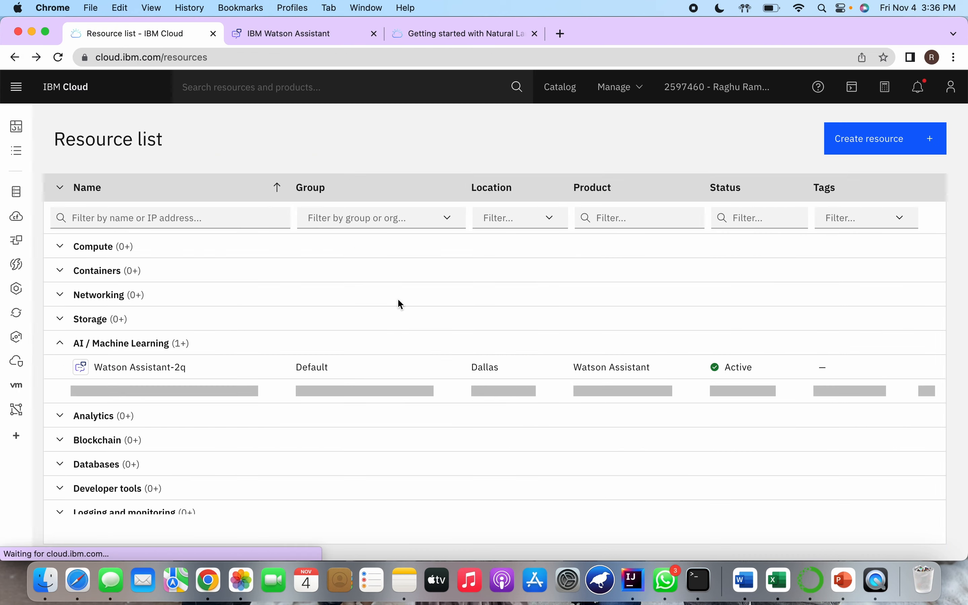
click(304, 34)
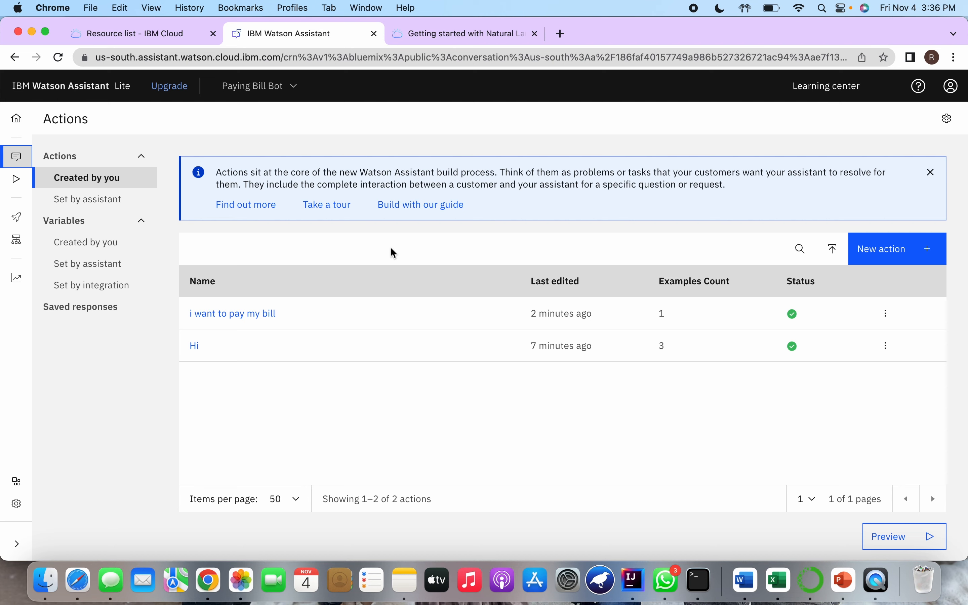
Switch to the PowerPoint slide show and advance to the closing "THANK YOU" slide
key(ctrl+Left)
click(123, 568)
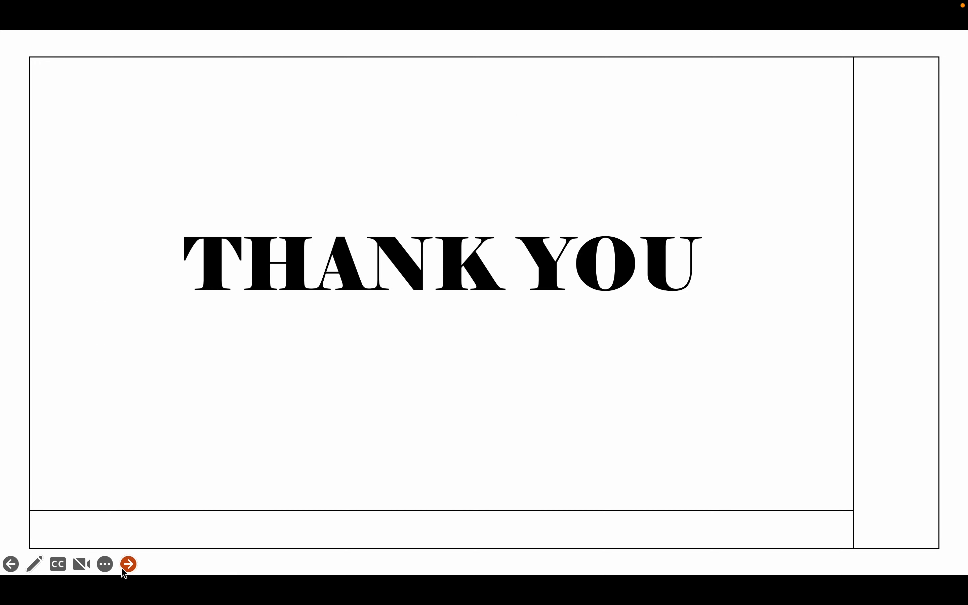